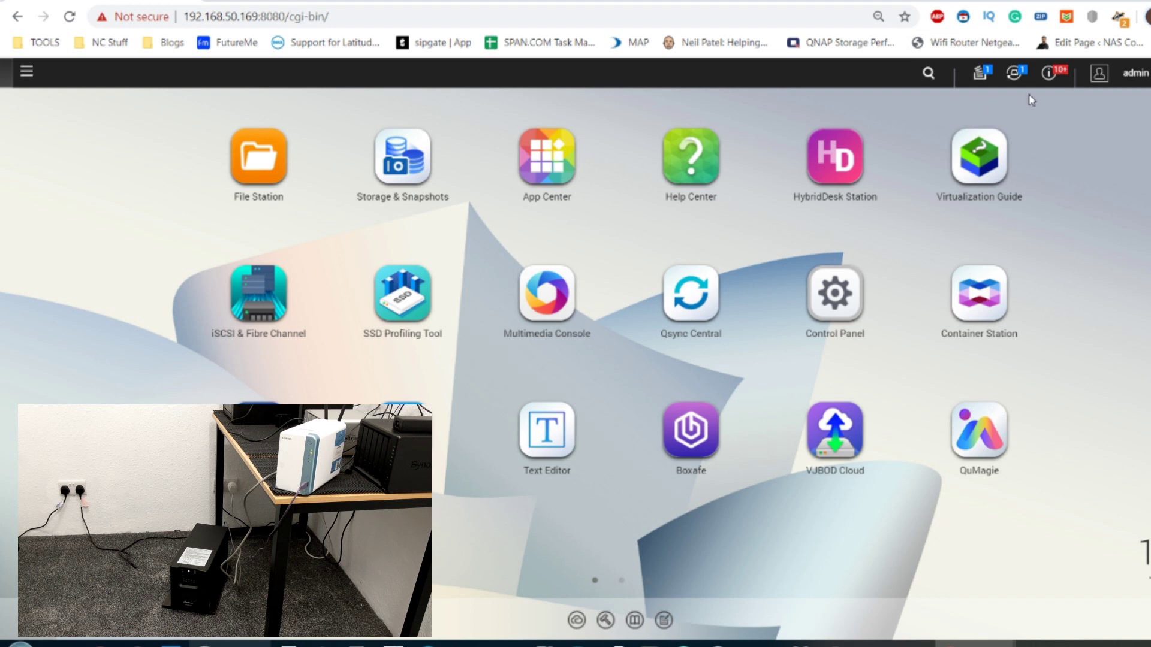
# Review the USB UPS settings, set to shut down 5 minutes after AC power fails, then close Control Panel.
pyautogui.click(1014, 72)
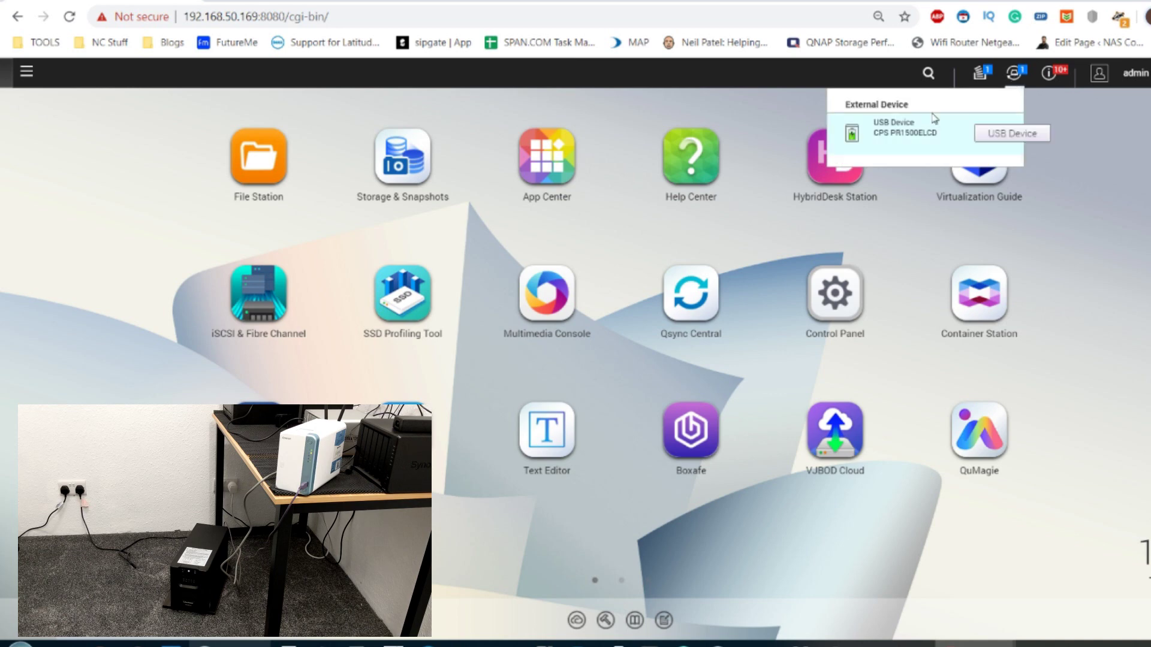
pyautogui.click(893, 132)
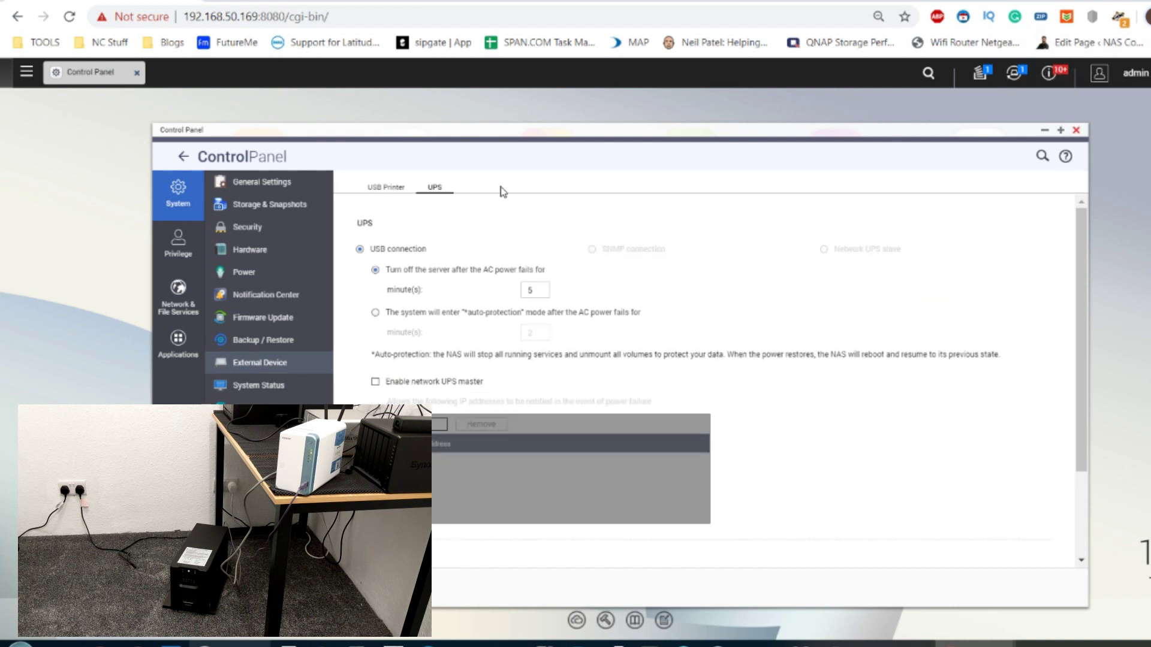
pyautogui.click(1077, 130)
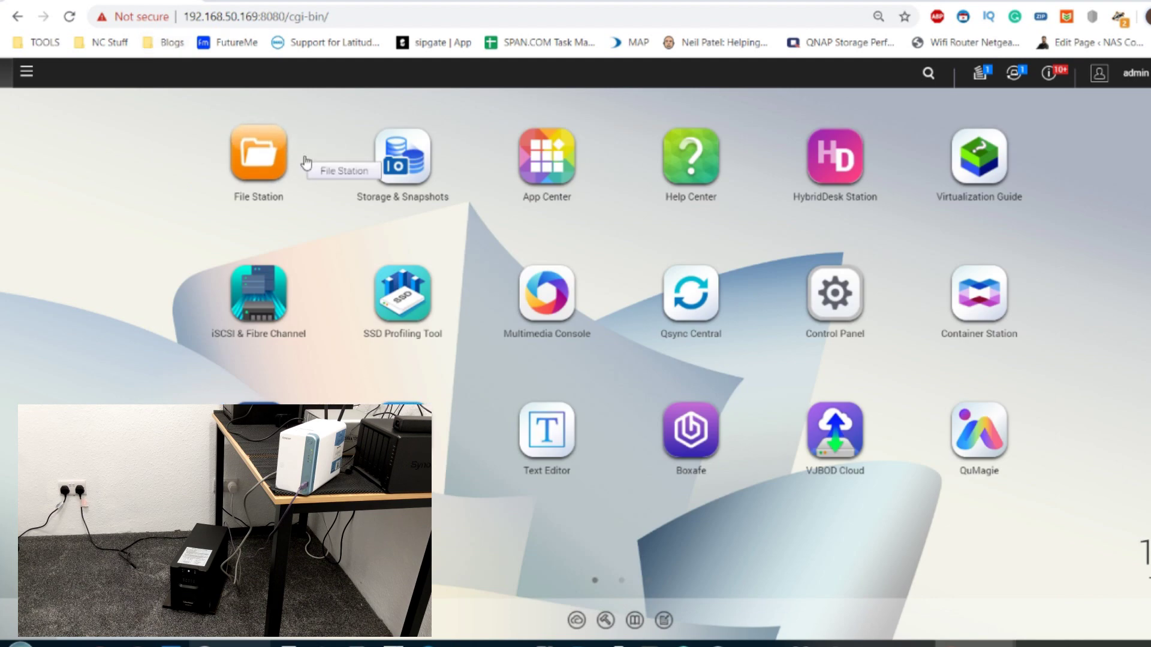
pyautogui.click(813, 294)
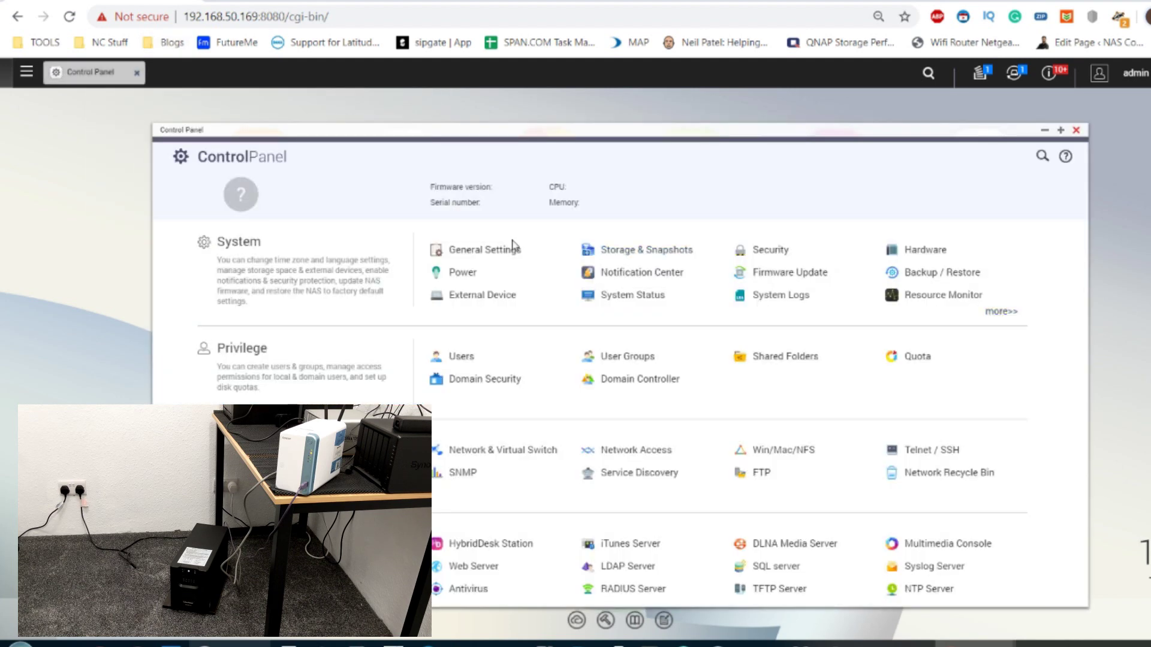
pyautogui.click(485, 298)
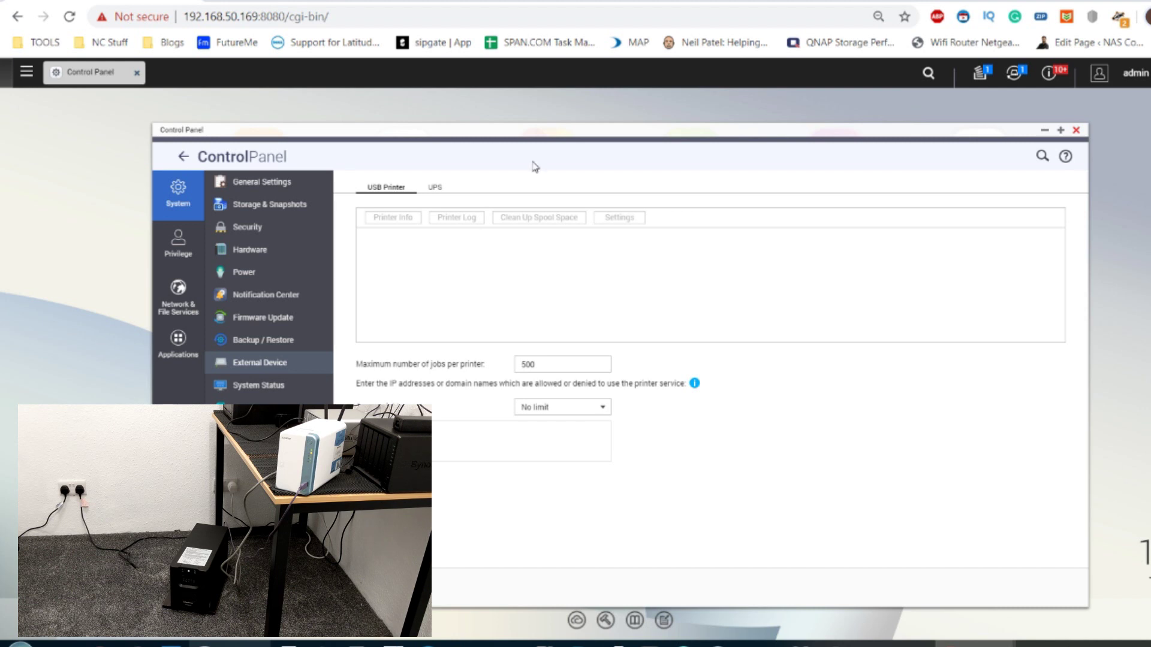
# Replace the 5-minute UPS shutdown with auto-protection mode 2 minutes after AC power fails.
pyautogui.click(435, 191)
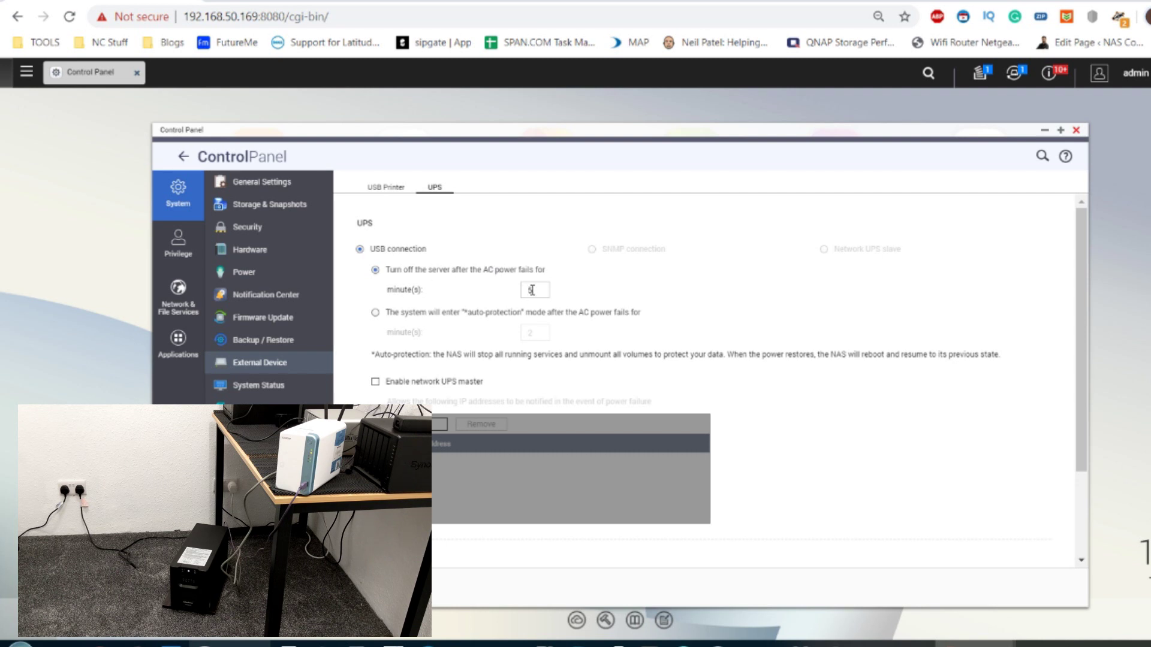
pyautogui.moveTo(532, 290); pyautogui.dragTo(525, 288)
pyautogui.click(375, 312)
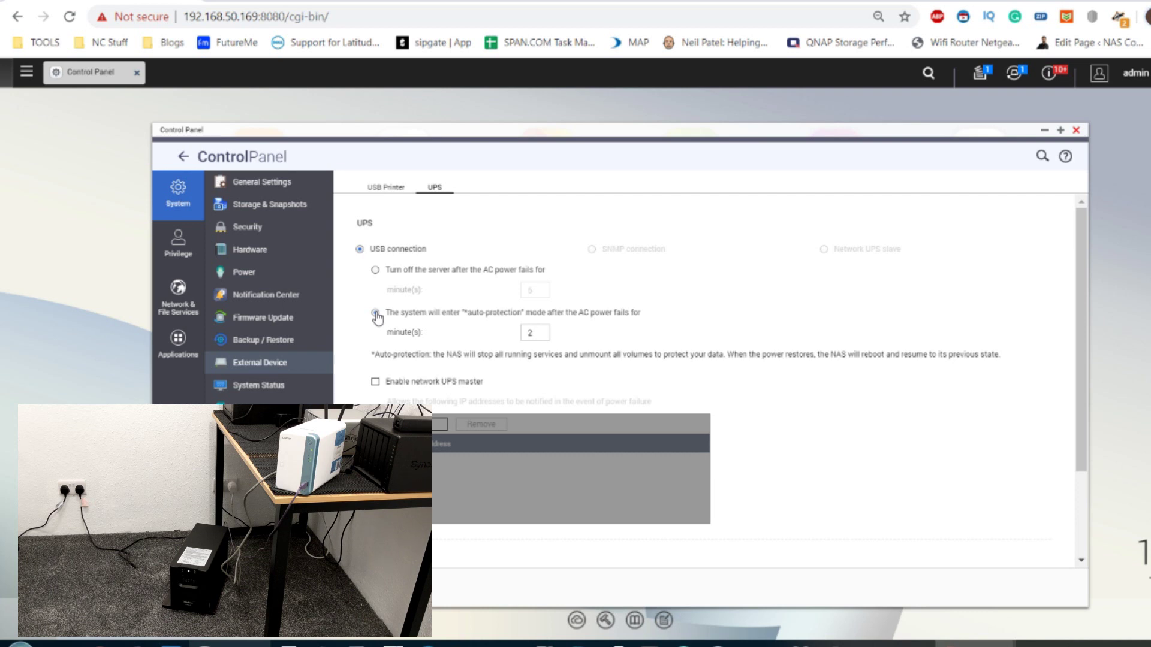
pyautogui.click(376, 314)
pyautogui.click(437, 271)
pyautogui.click(431, 322)
pyautogui.click(535, 331)
pyautogui.doubleClick(537, 334)
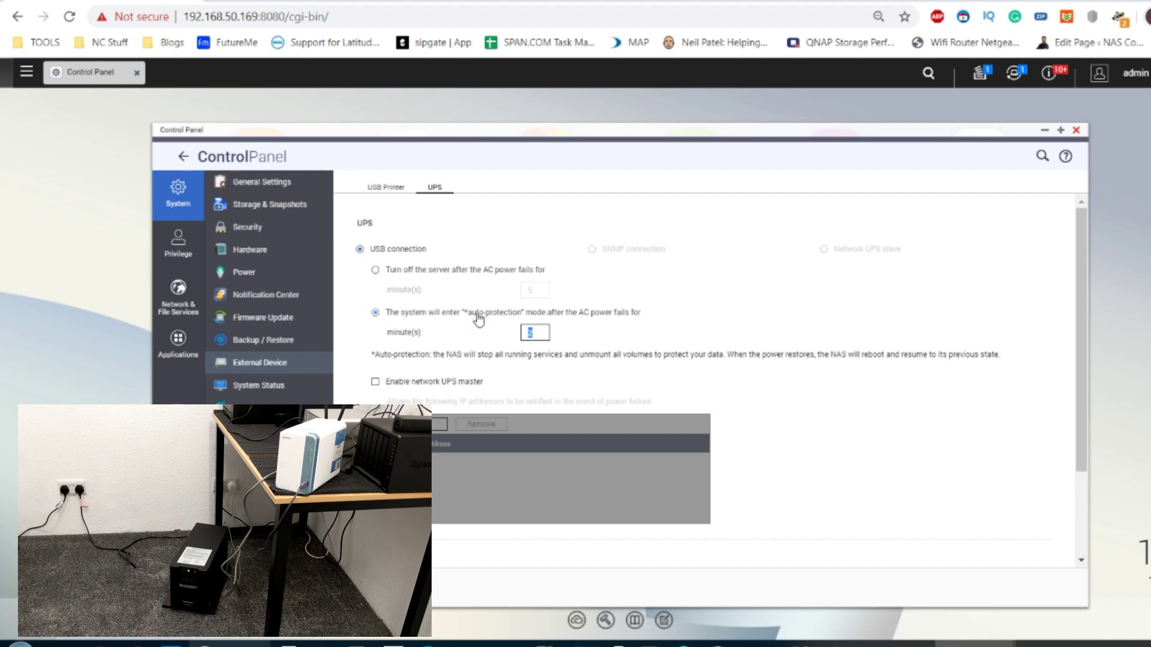
# Apply the auto-protection UPS setting and check the External Device list.
pyautogui.click(434, 607)
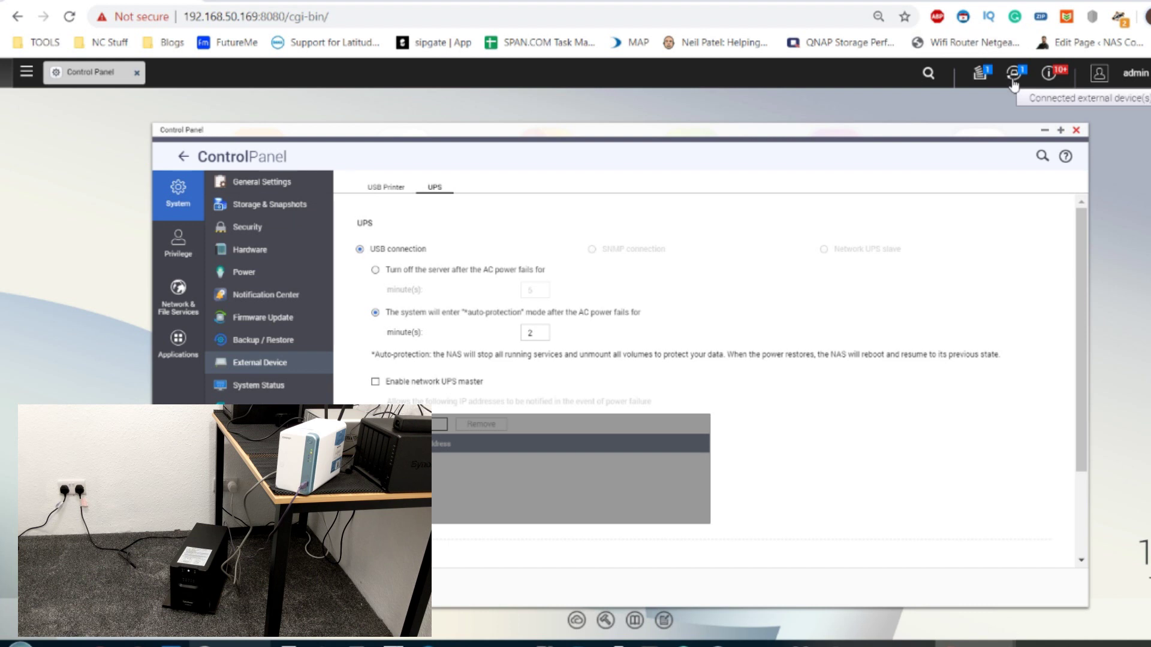
pyautogui.moveTo(1013, 85)
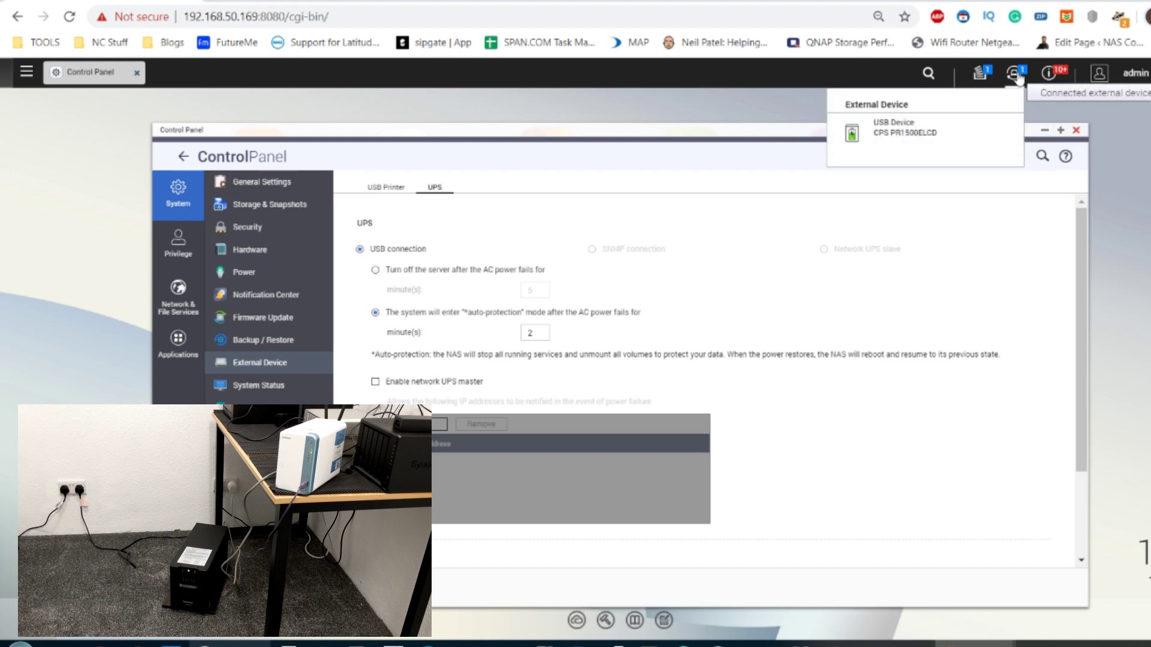
pyautogui.click(1018, 77)
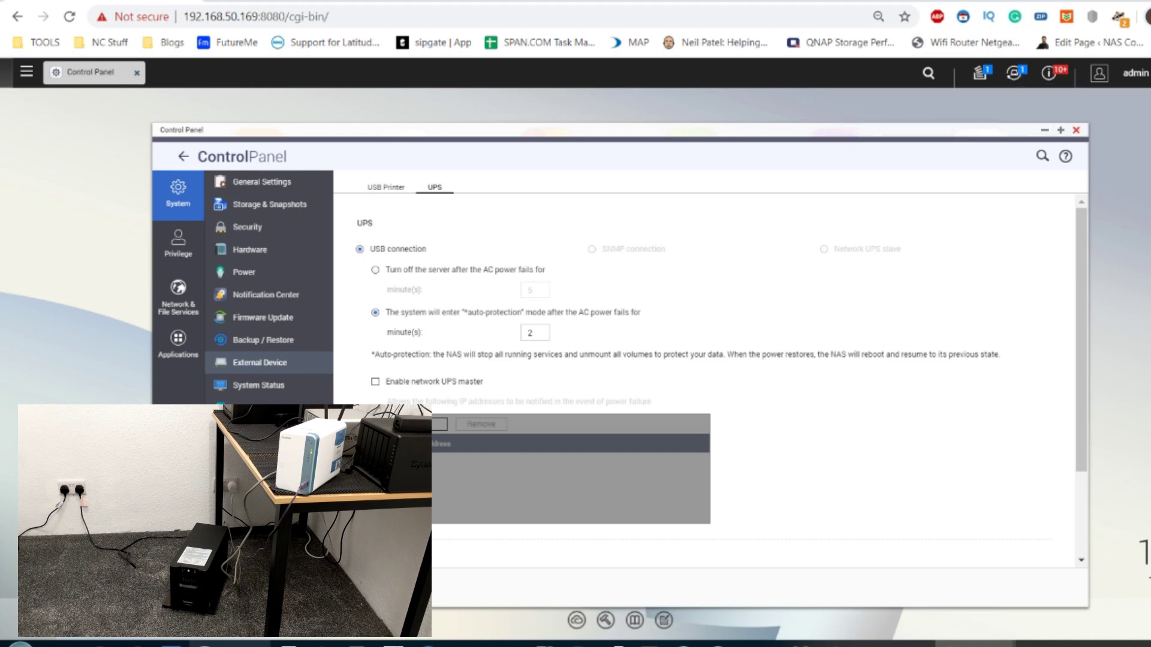
pyautogui.click(27, 71)
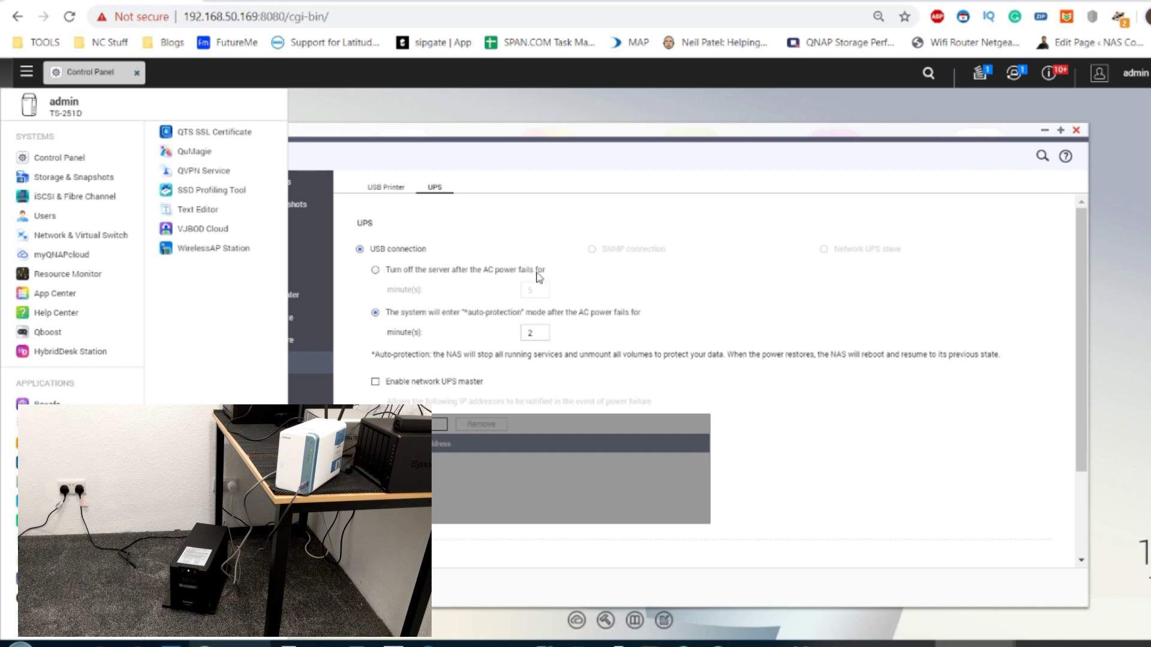
# Close the main menu and Control Panel to return to the desktop.
pyautogui.click(646, 300)
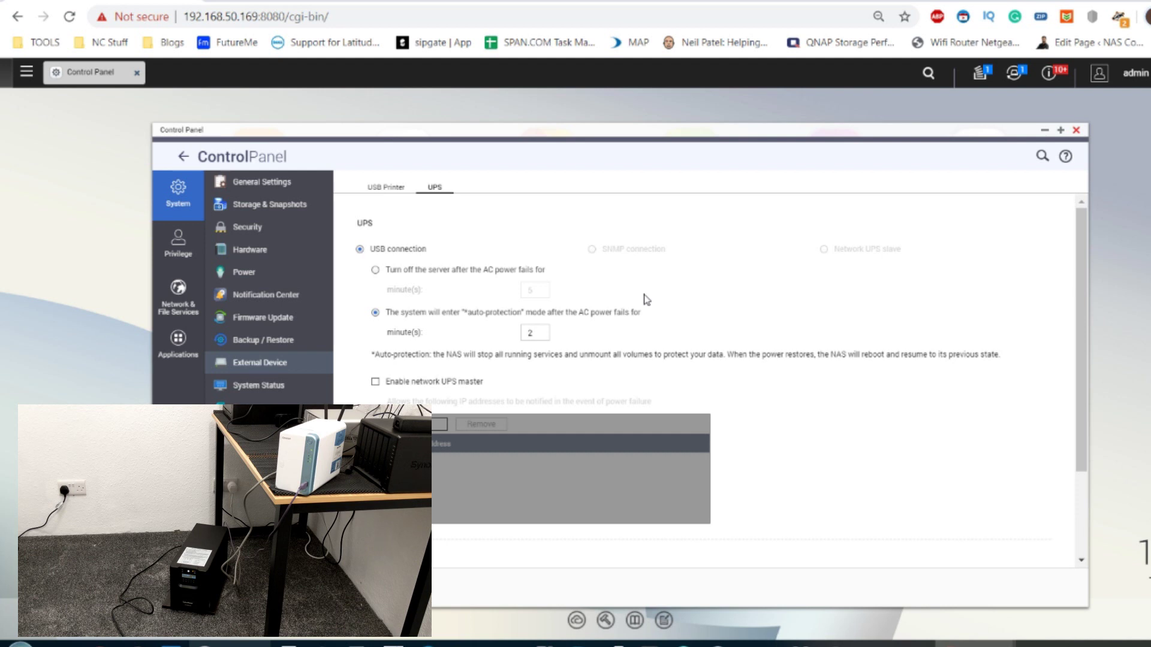
pyautogui.click(1076, 131)
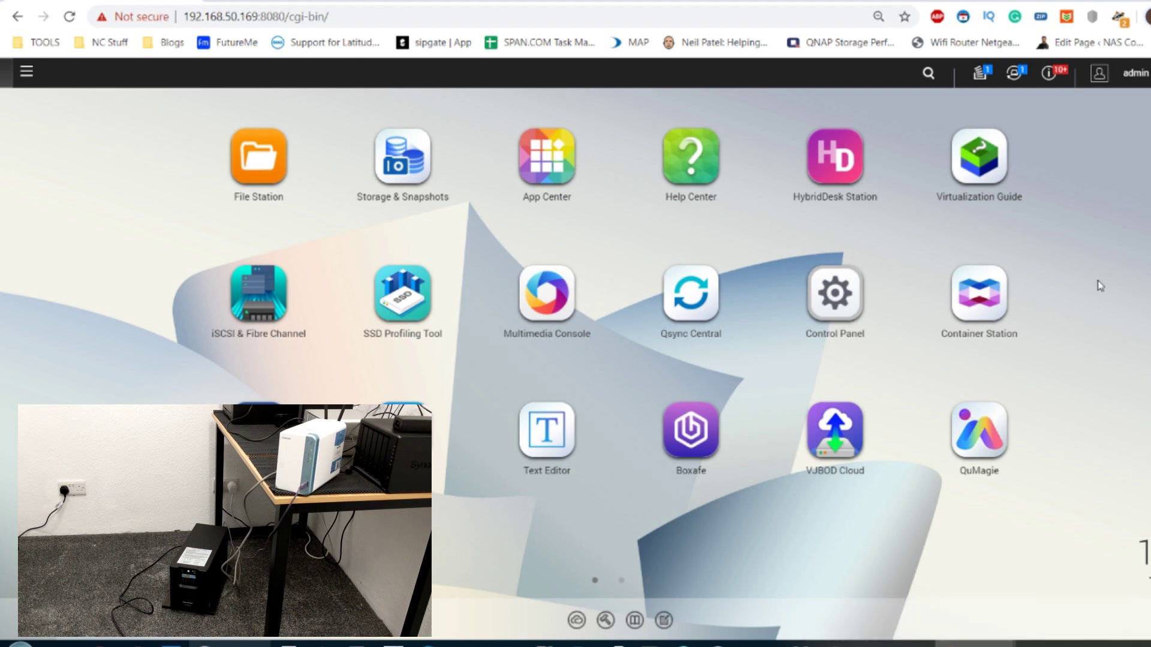
# Open the UPS power-loss warning from the event notifications in System Logs.
pyautogui.click(1050, 74)
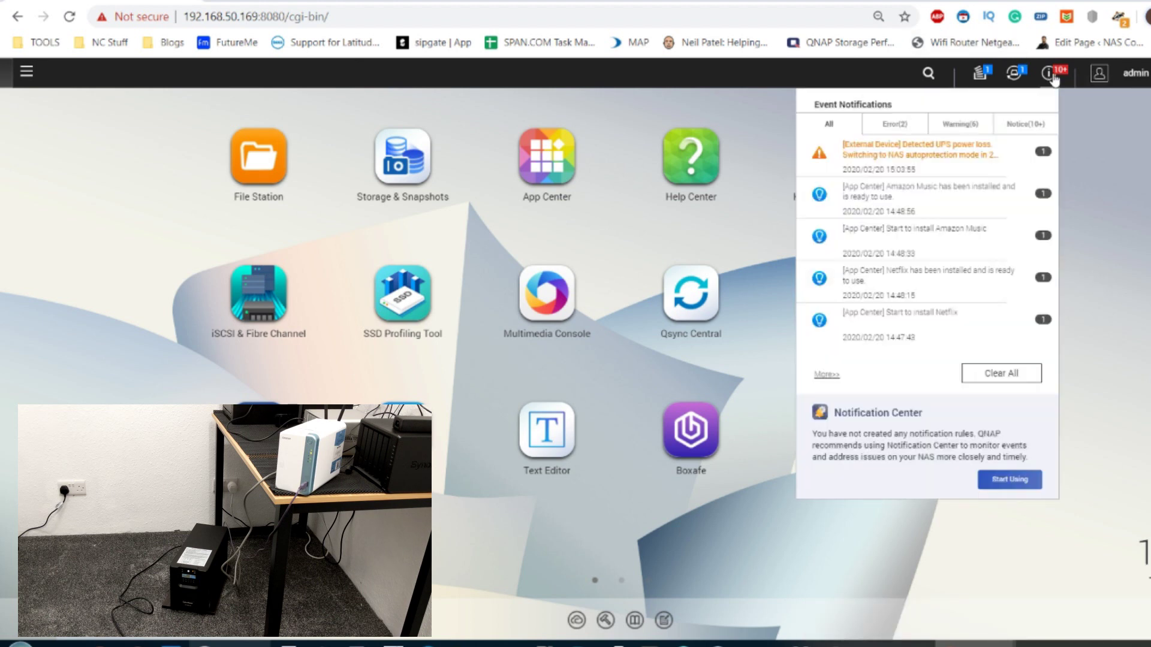
pyautogui.click(930, 150)
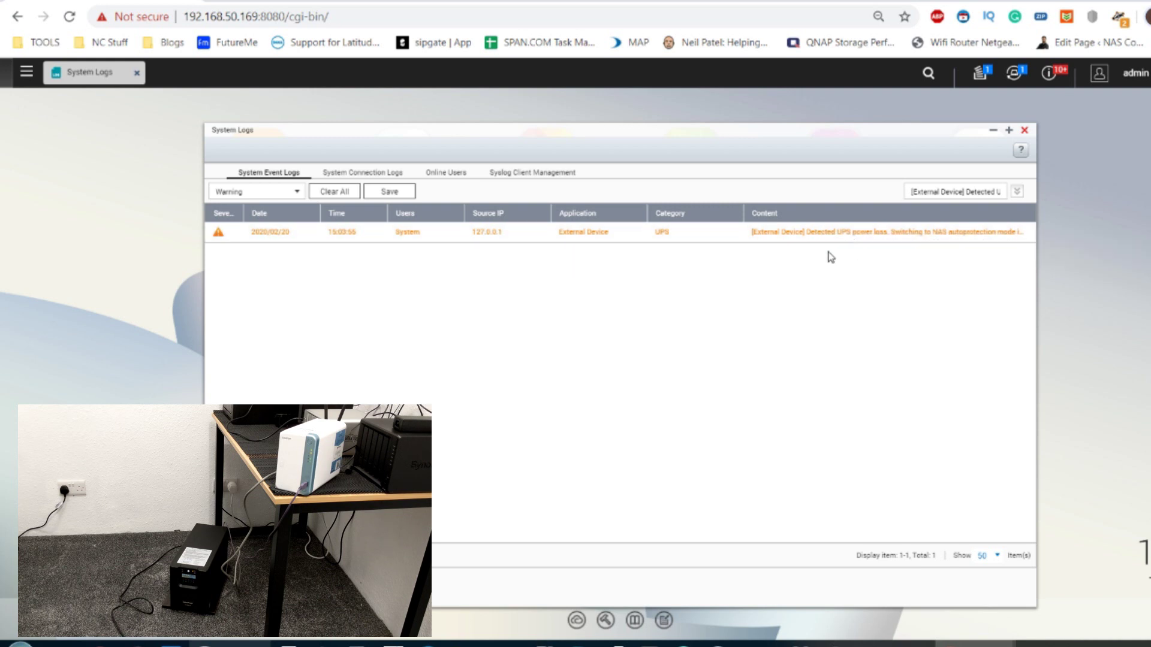
pyautogui.click(25, 75)
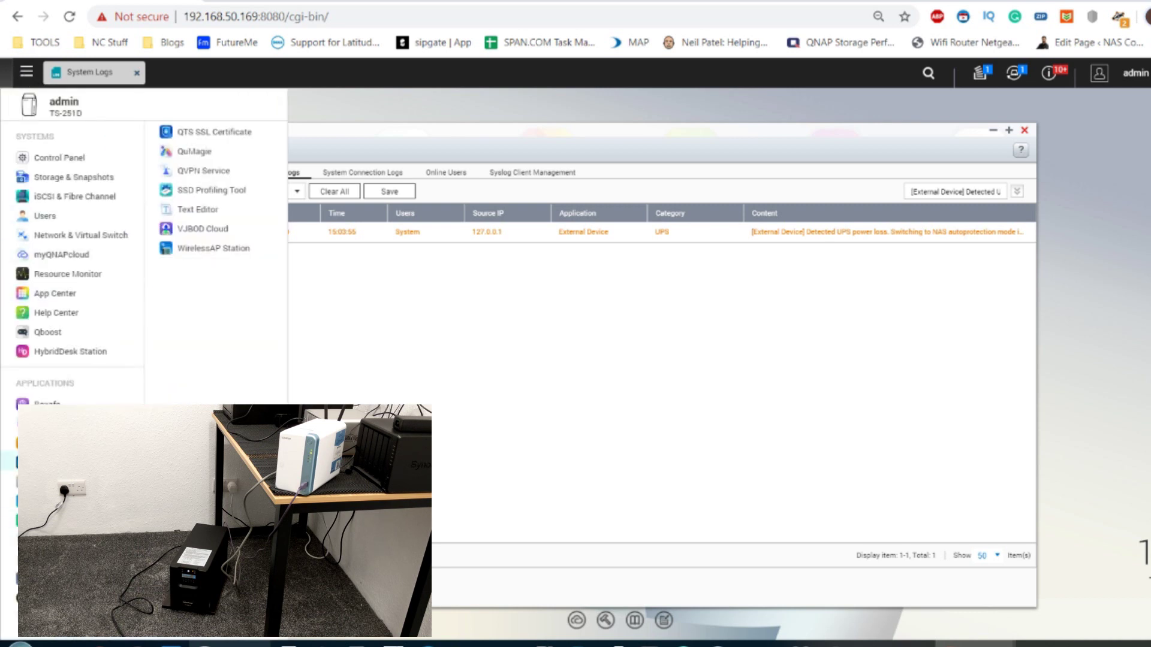
# Copy all photos in Multimedia > Photos > Christmas 19 in File Station.
pyautogui.click(53, 442)
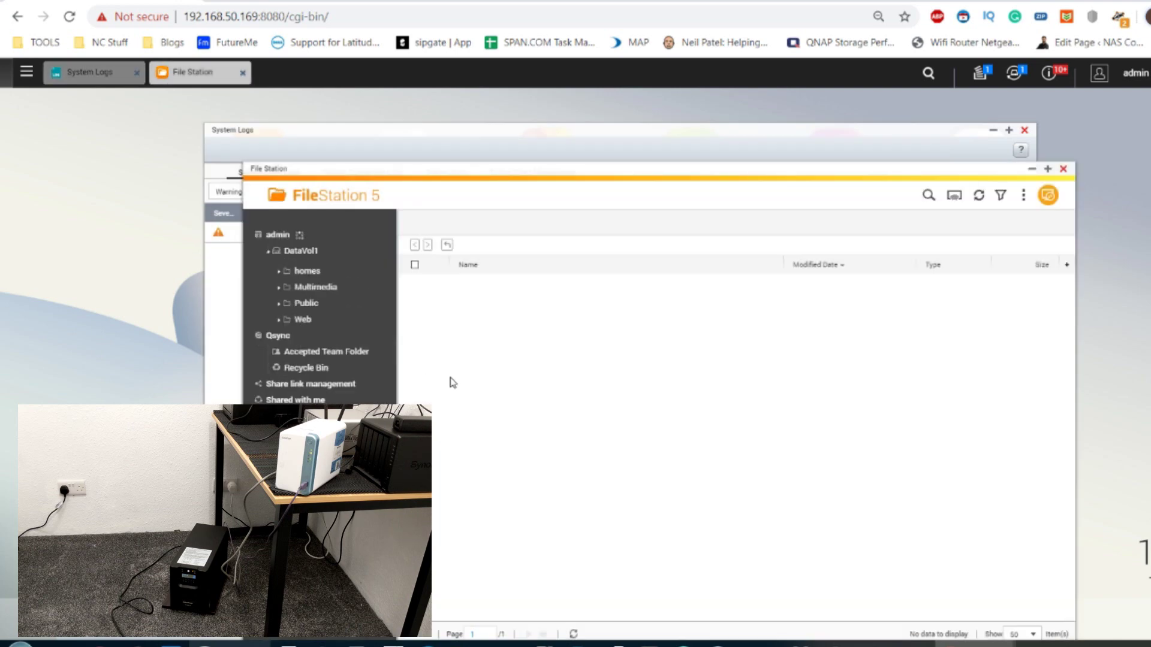
pyautogui.click(324, 316)
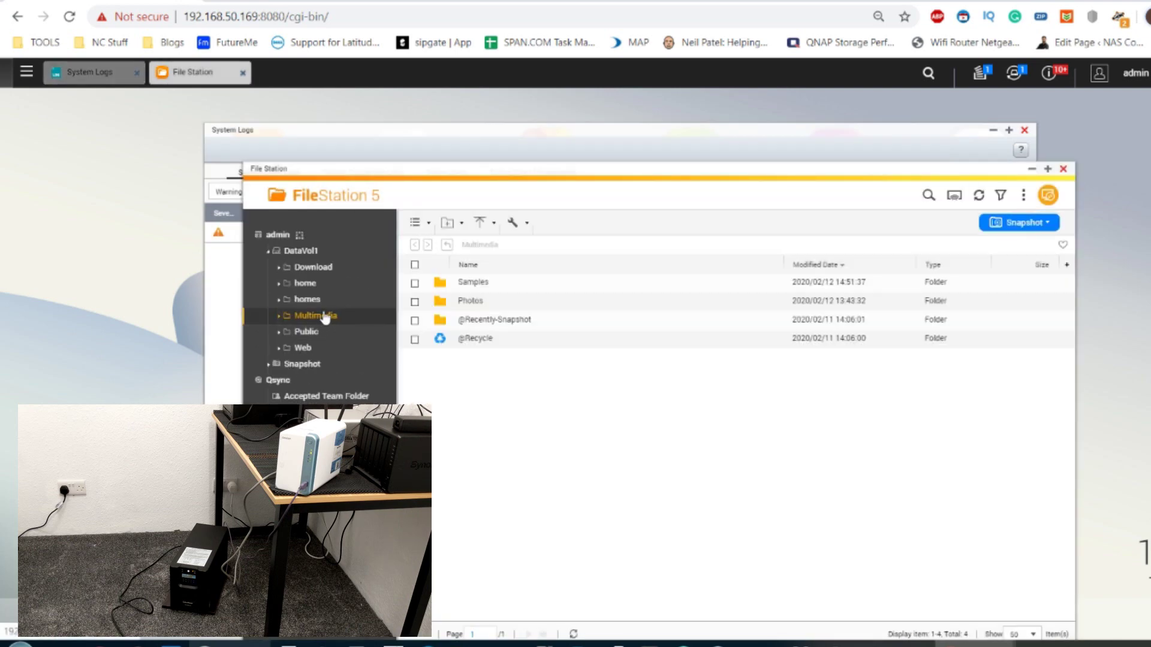
pyautogui.doubleClick(470, 301)
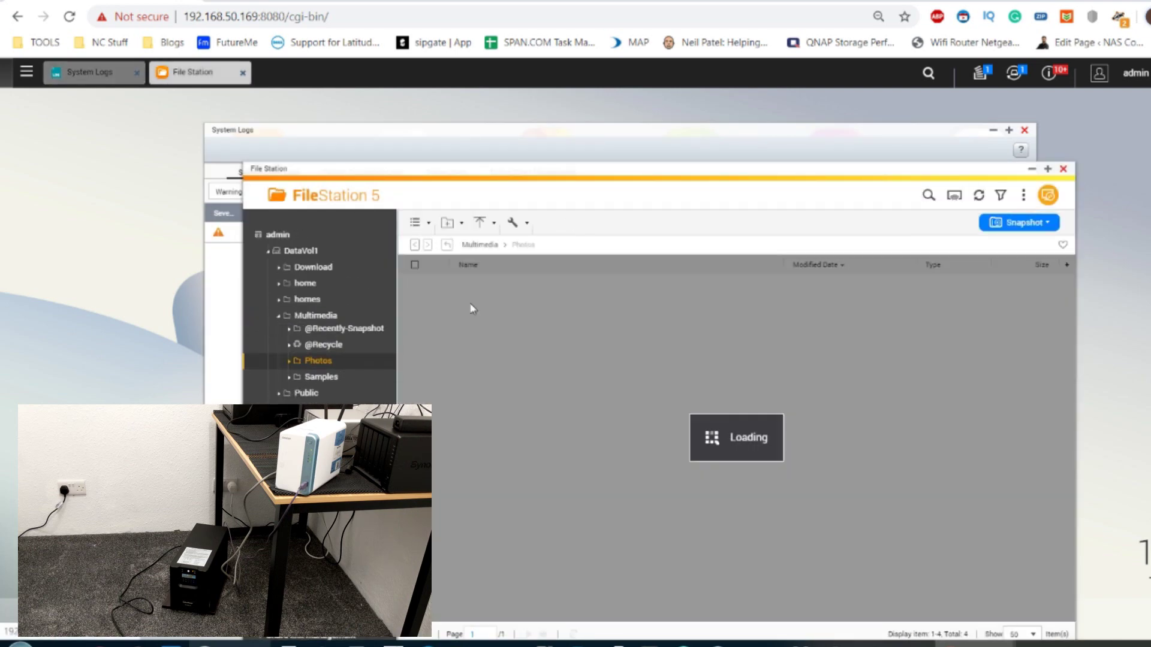
pyautogui.doubleClick(480, 282)
pyautogui.rightClick(484, 282)
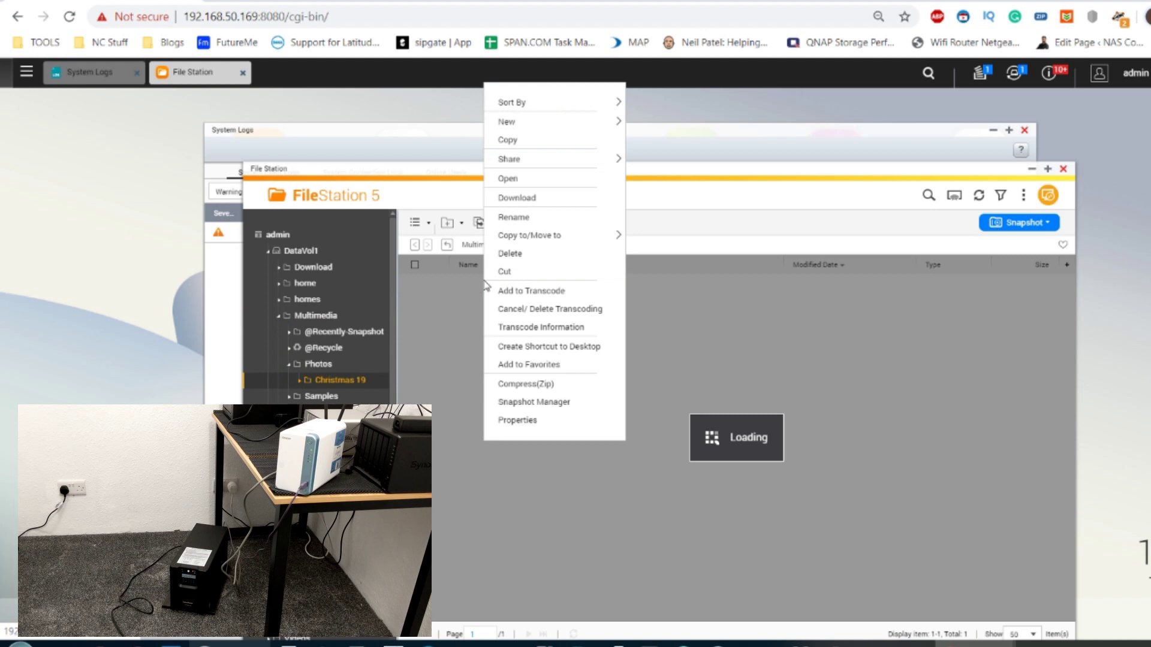
pyautogui.click(673, 481)
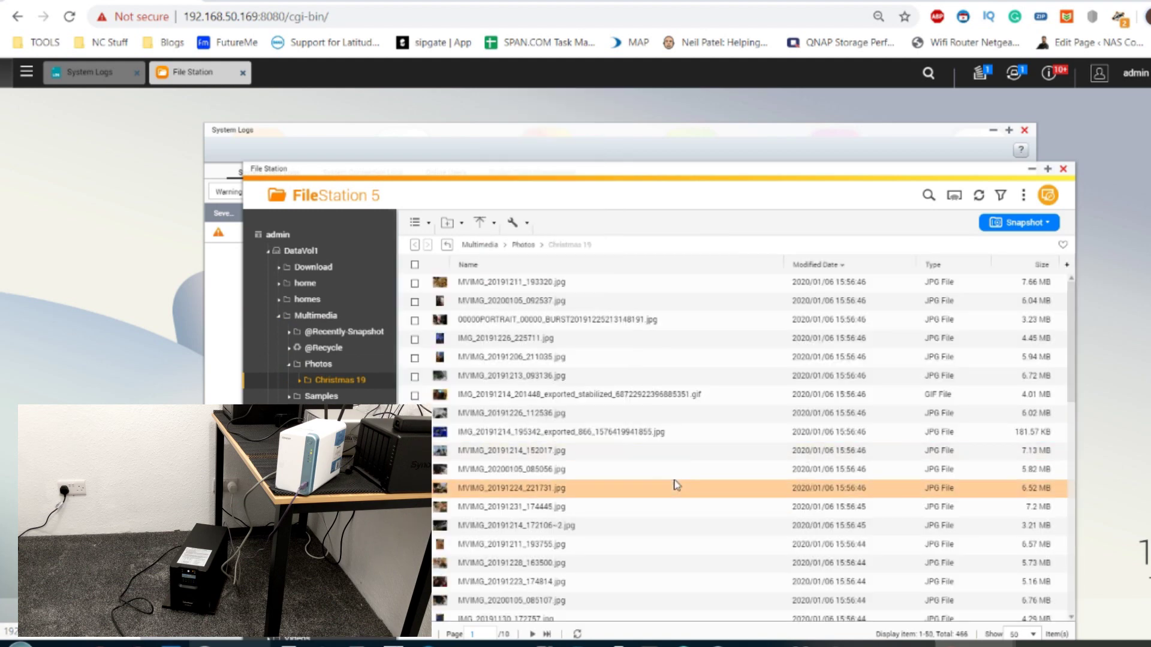
pyautogui.hotkey('ctrl', 'a')
pyautogui.rightClick(676, 485)
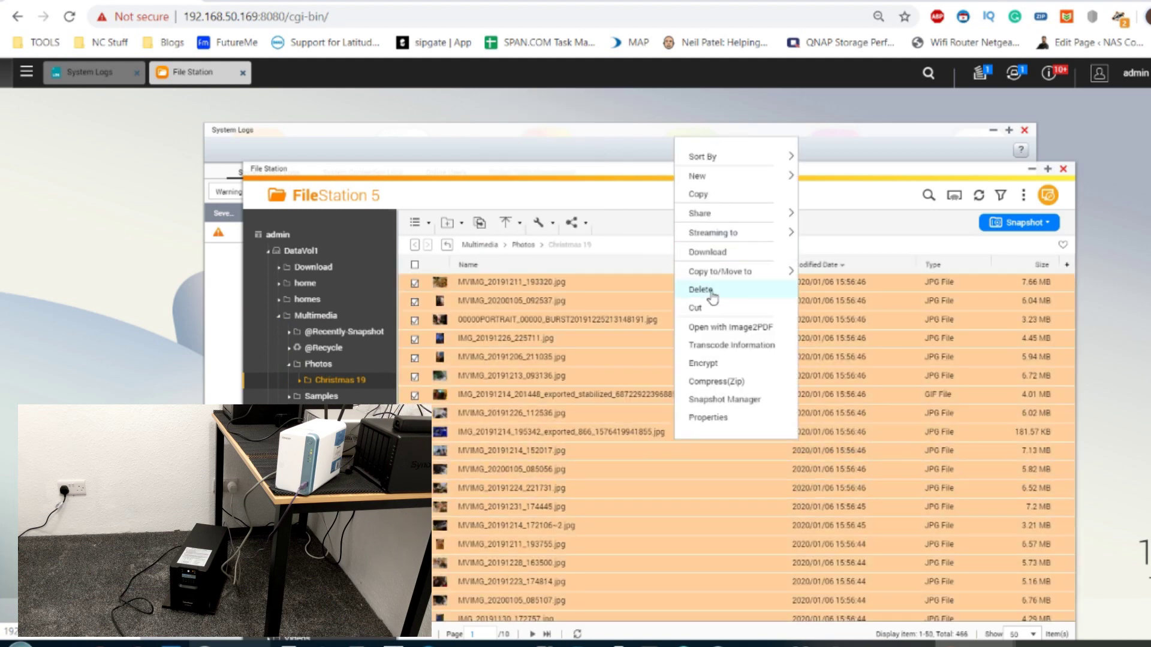
pyautogui.click(707, 194)
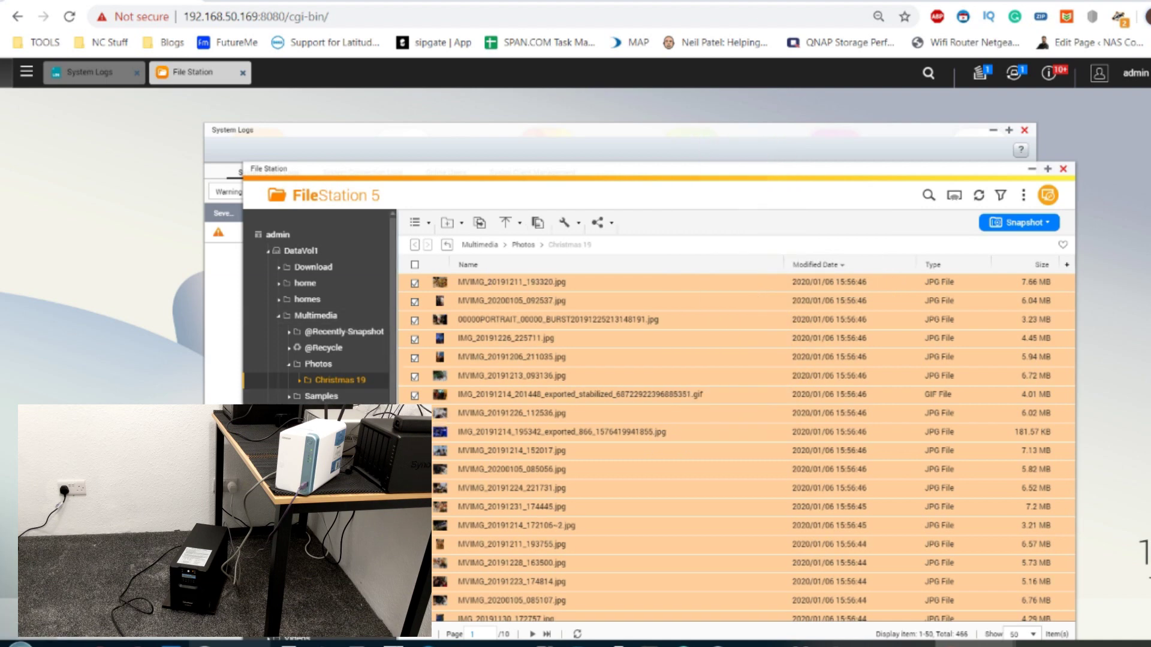
# Paste the photos into the Public folder, renaming duplicate files.
pyautogui.click(312, 624)
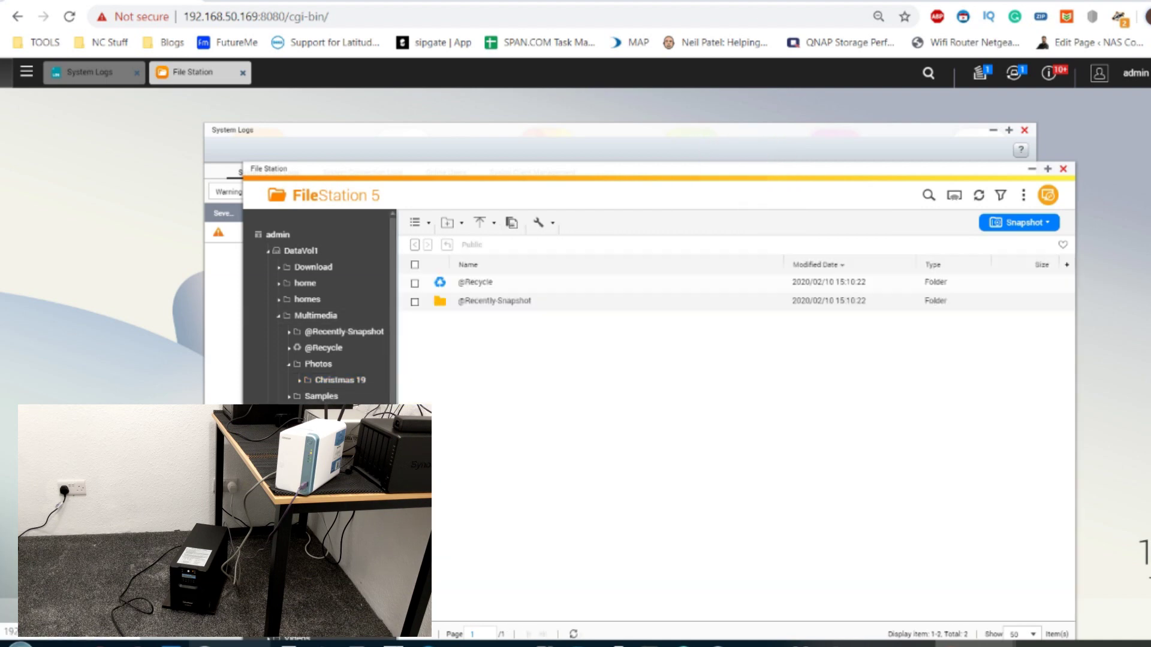
pyautogui.rightClick(571, 445)
pyautogui.click(593, 501)
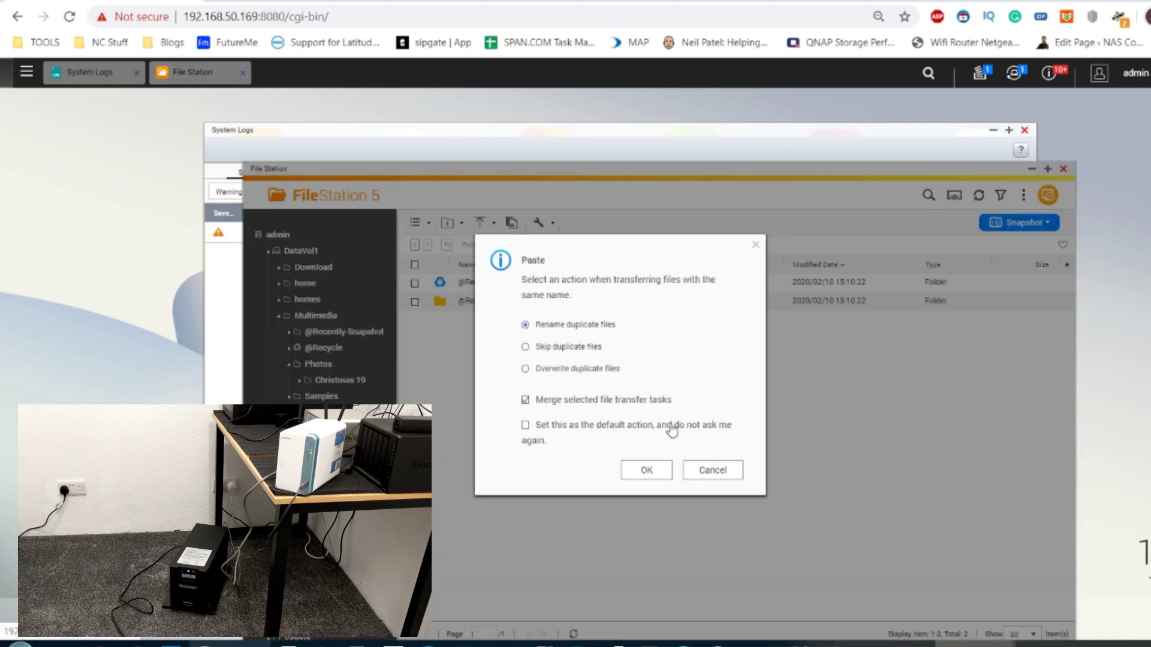
pyautogui.click(648, 471)
# View the UPS warning in System Logs, then scroll File Station's Public folder to see the pasted photos.
pyautogui.moveTo(1050, 77)
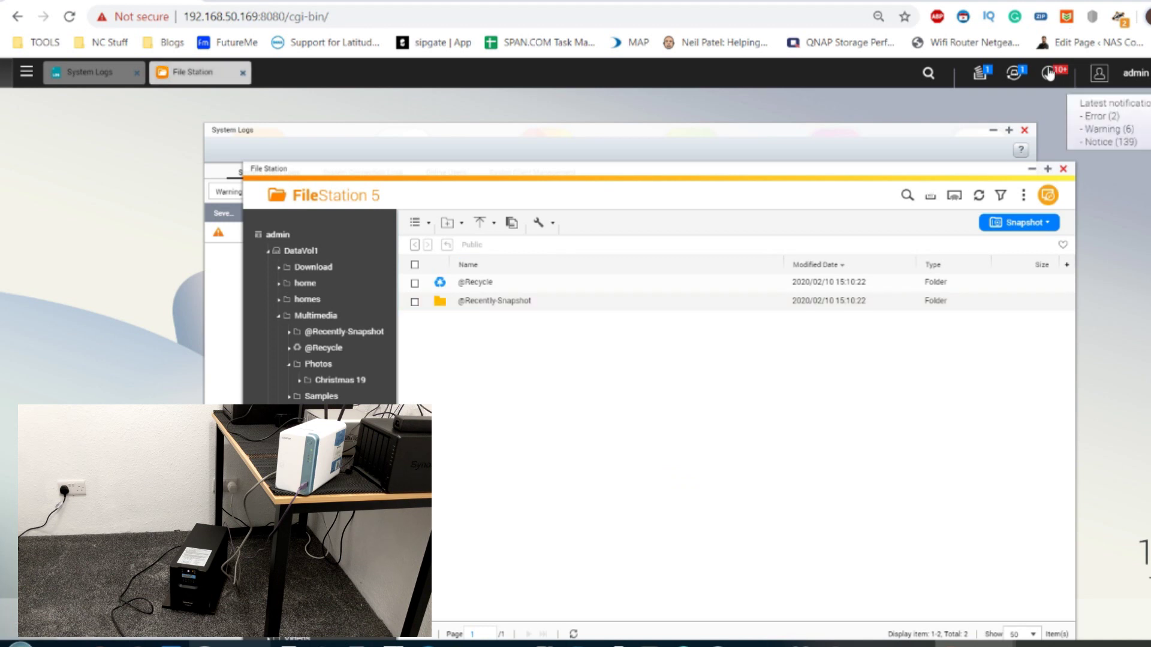
pyautogui.click(1049, 77)
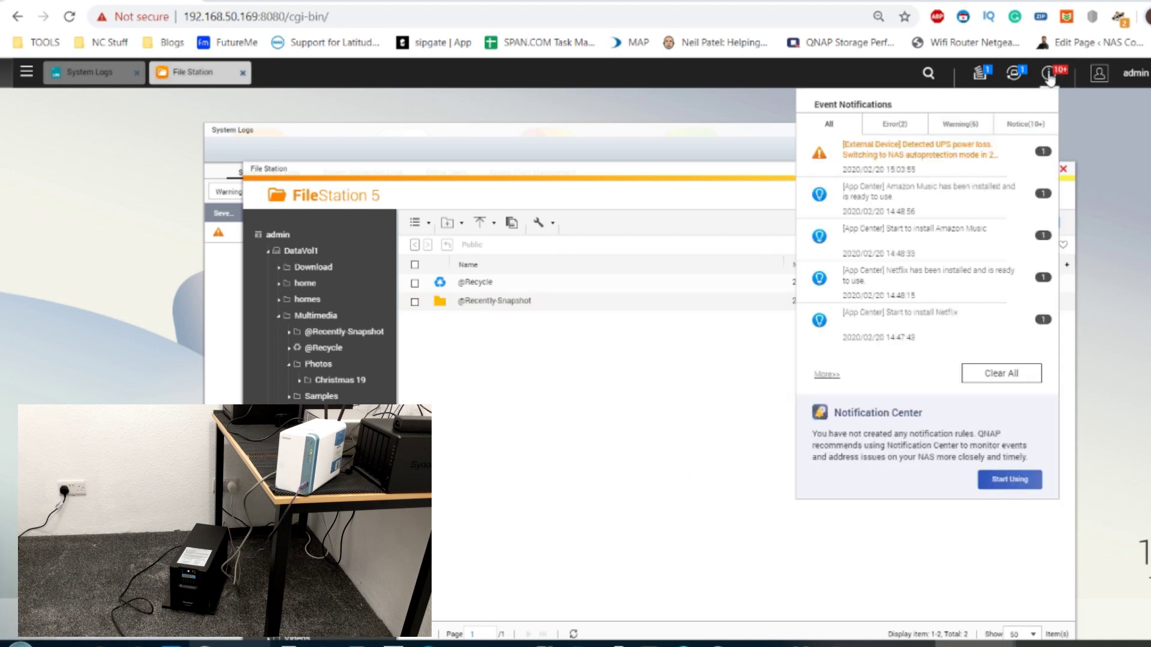
pyautogui.click(737, 160)
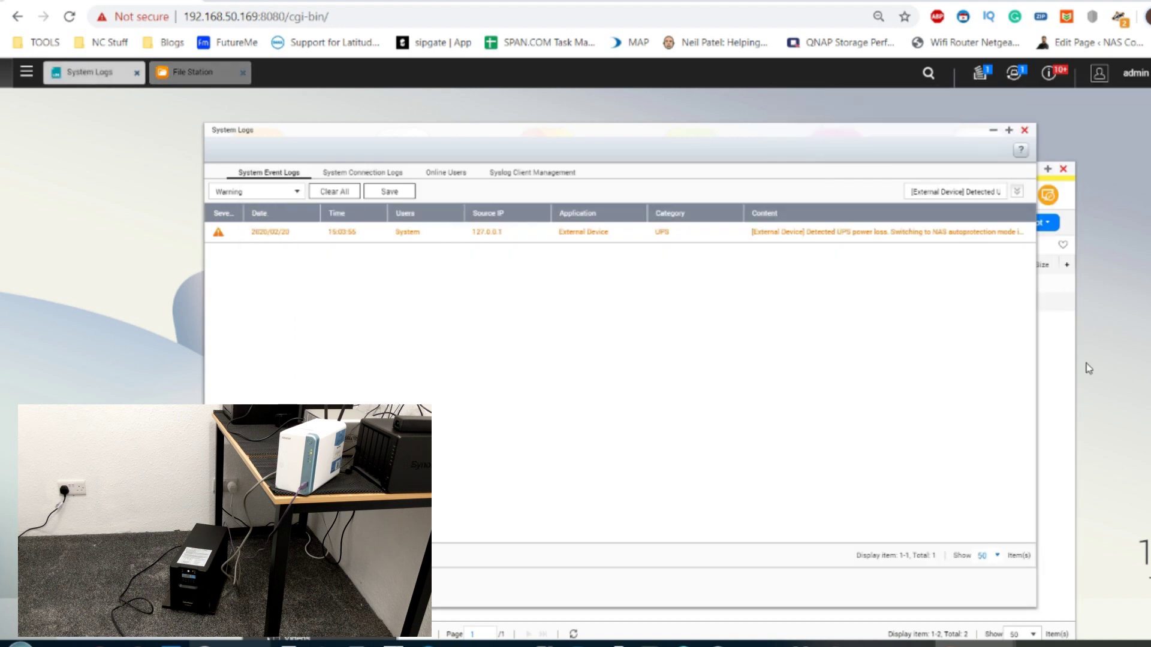
pyautogui.click(1057, 351)
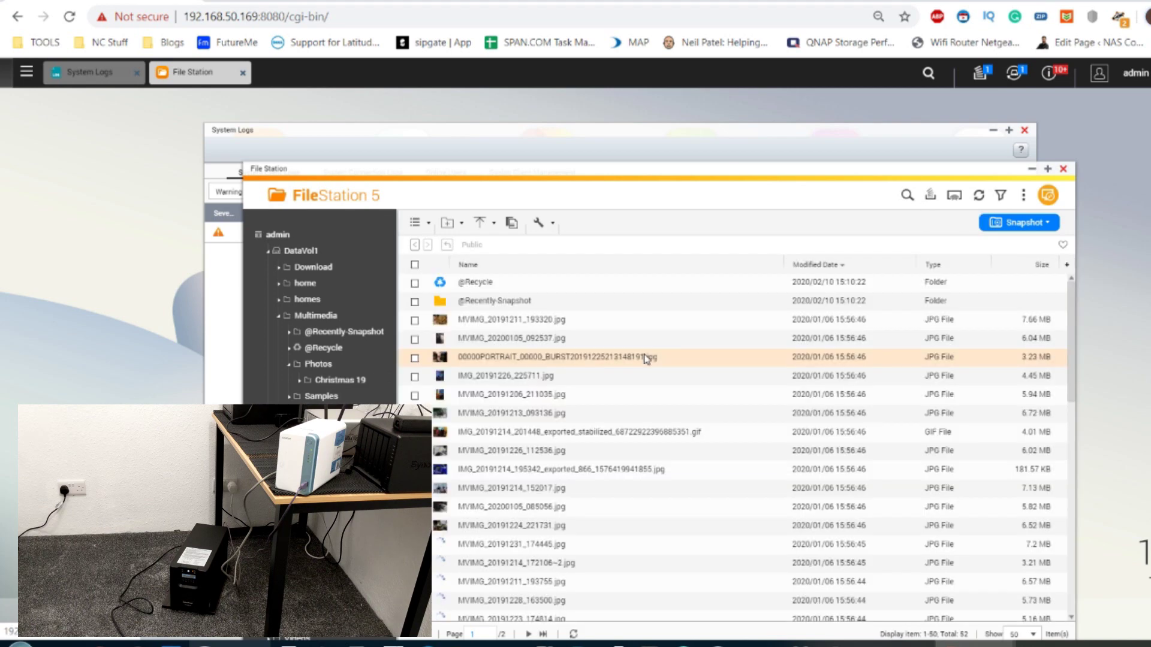
pyautogui.scroll(-1, 642, 360)
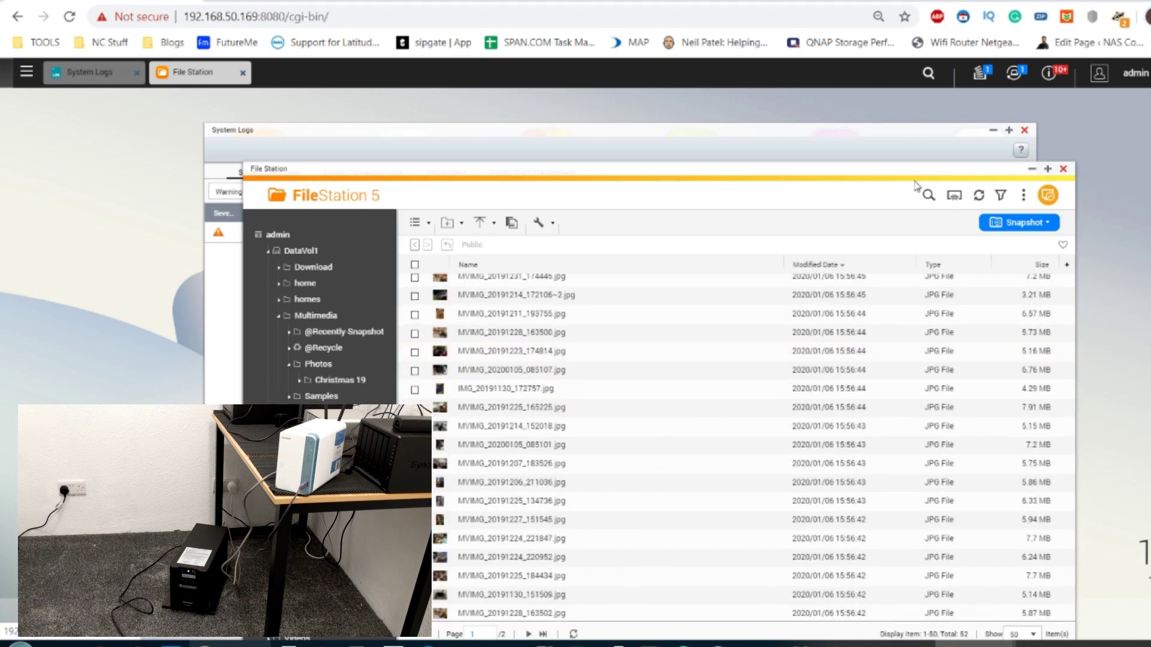
# Paste the copied photos into the Web and homes folders, renaming duplicates.
pyautogui.click(603, 407)
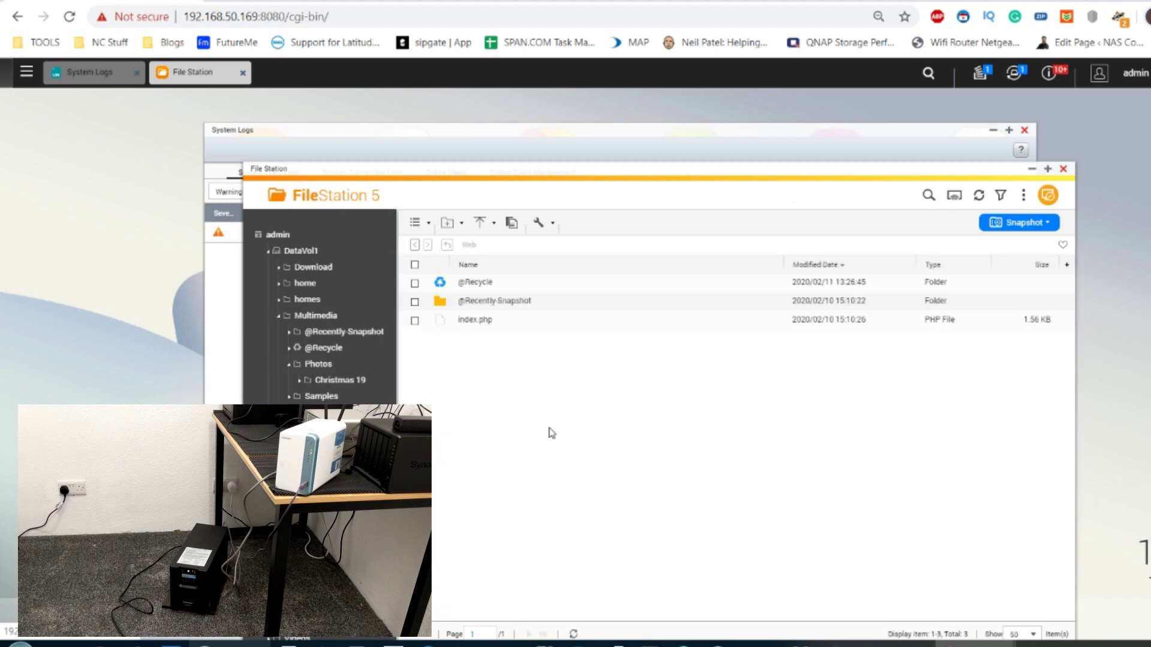
pyautogui.rightClick(551, 433)
pyautogui.click(572, 480)
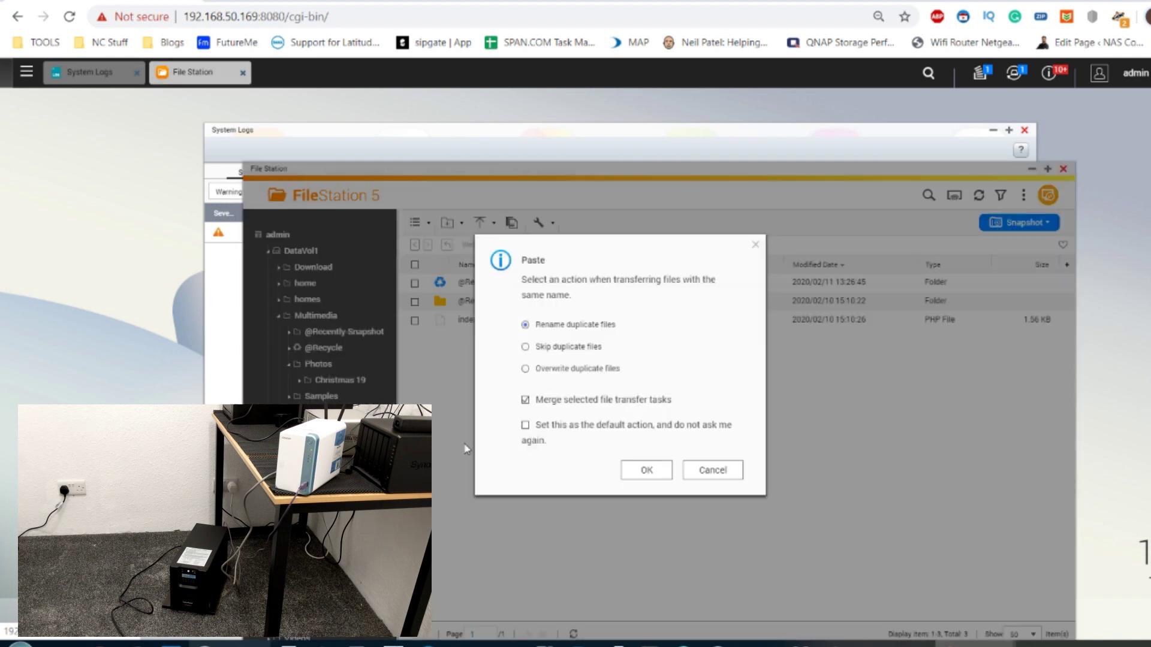
pyautogui.click(651, 475)
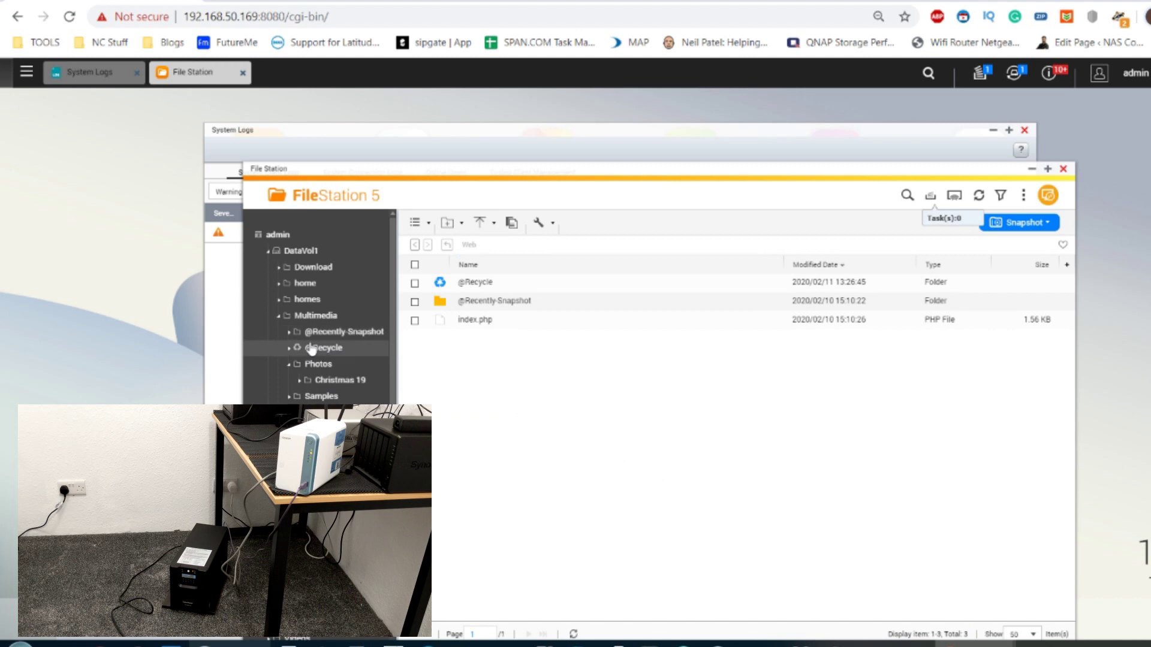
pyautogui.click(305, 303)
pyautogui.rightClick(574, 470)
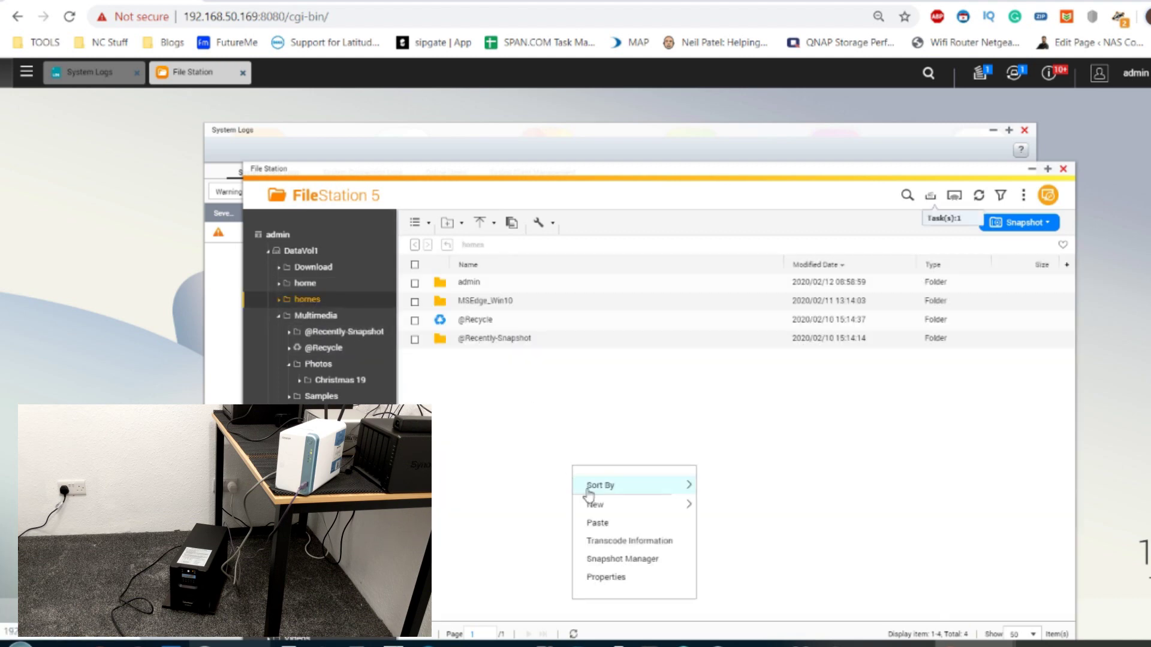
pyautogui.click(597, 524)
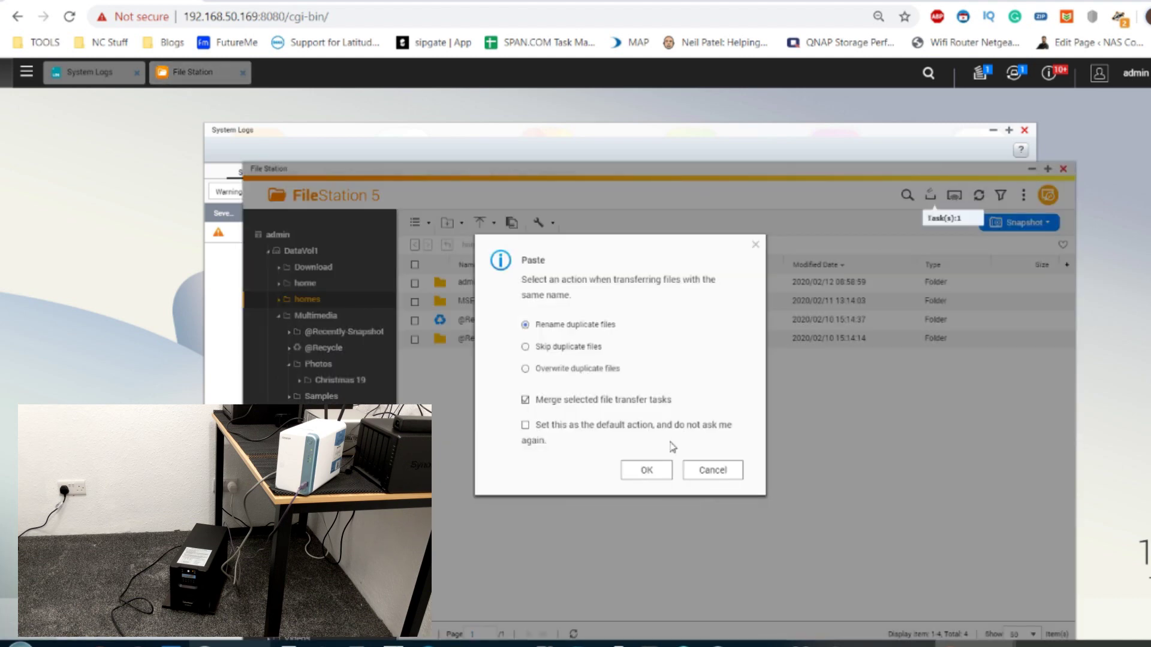
pyautogui.click(655, 475)
# Confirm all three 290.87 MB copy tasks completed in Background Task, then return to File Station.
pyautogui.click(934, 206)
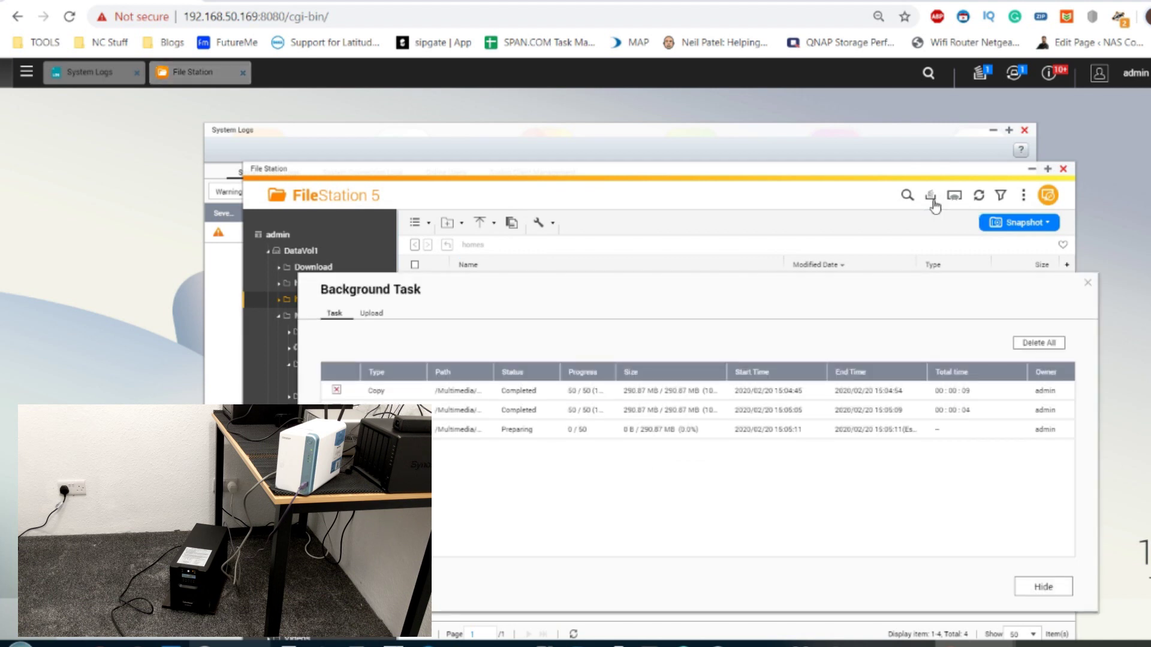
pyautogui.click(933, 206)
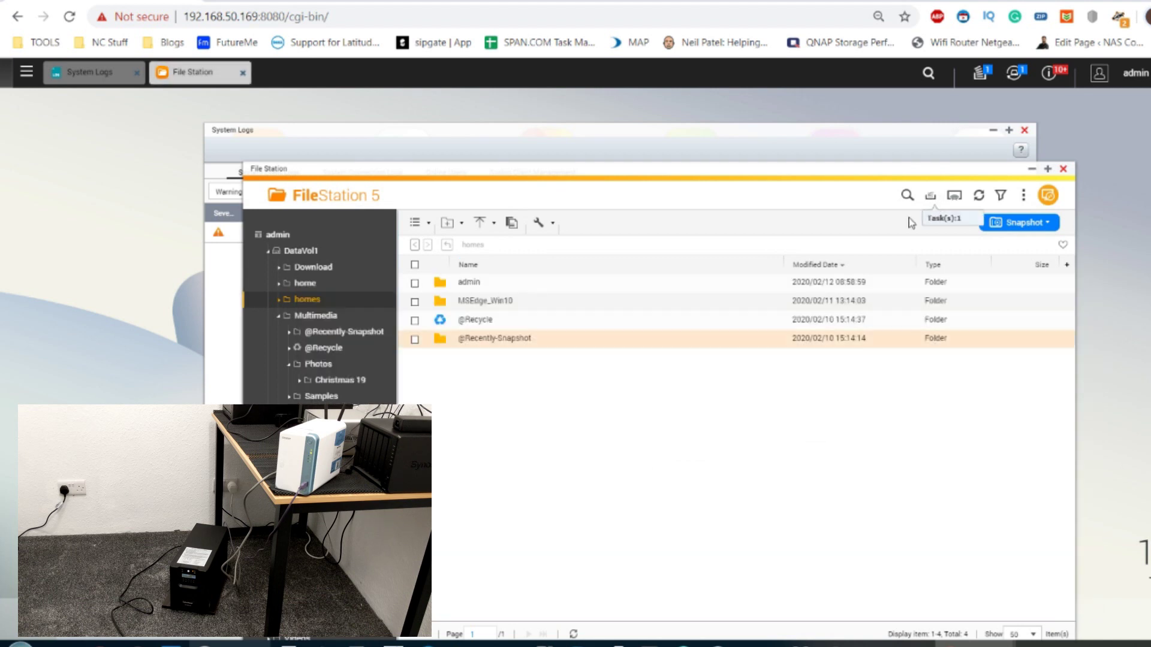
pyautogui.click(933, 196)
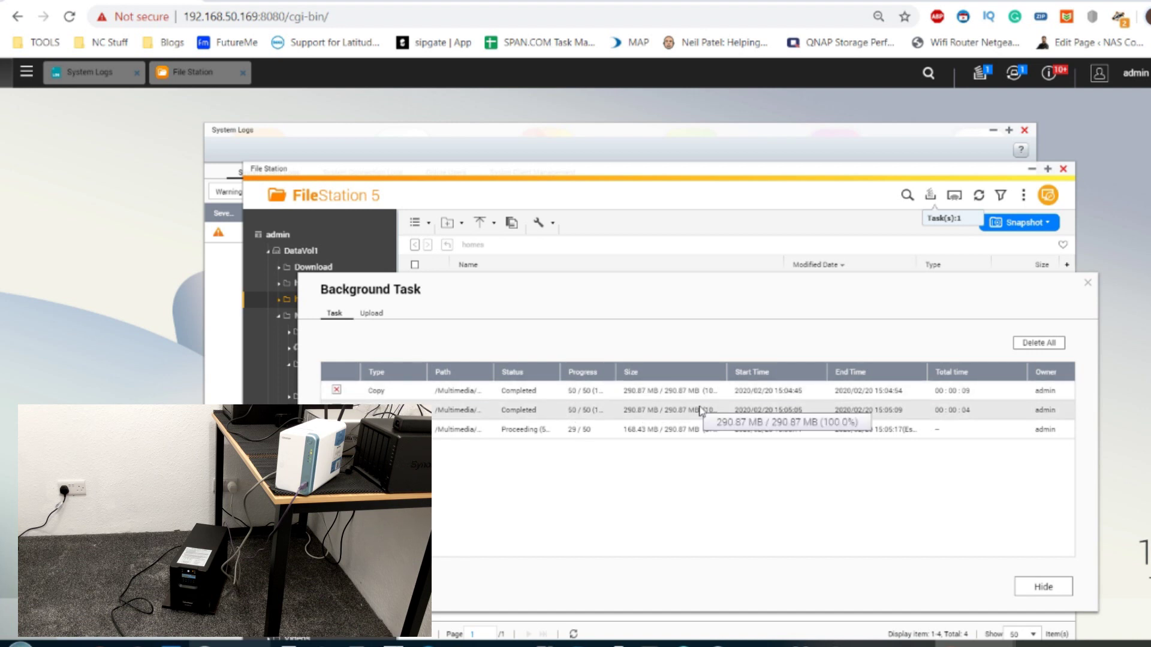
pyautogui.moveTo(728, 371); pyautogui.dragTo(800, 366)
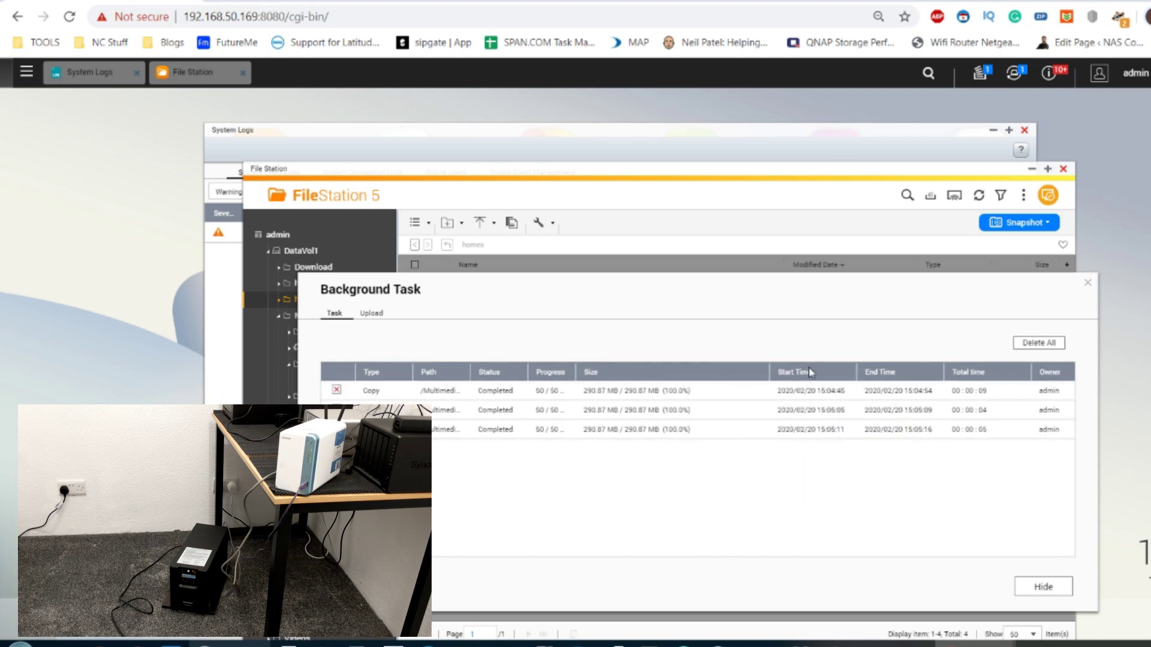
pyautogui.click(518, 153)
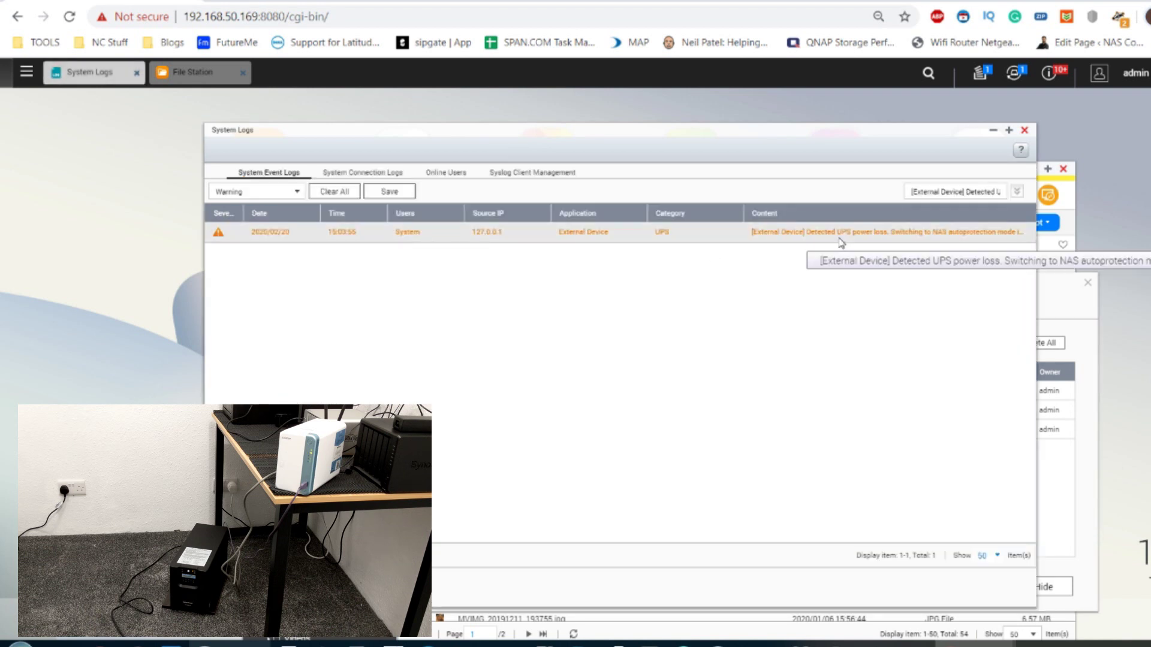
pyautogui.click(1083, 314)
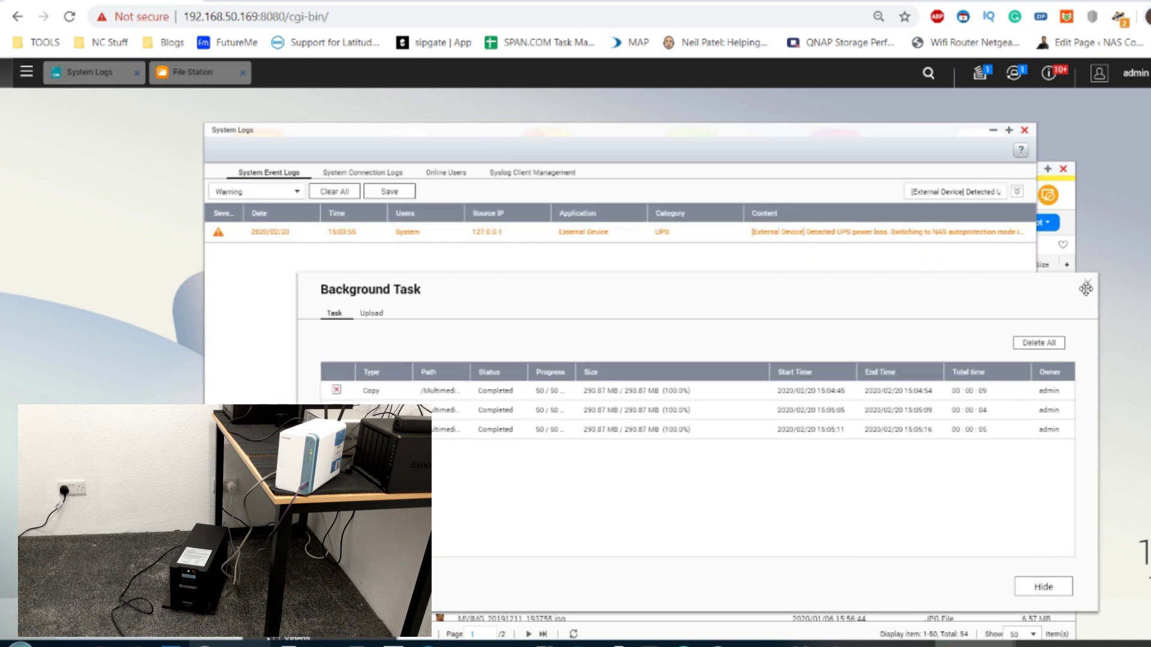
pyautogui.click(1087, 286)
pyautogui.click(191, 72)
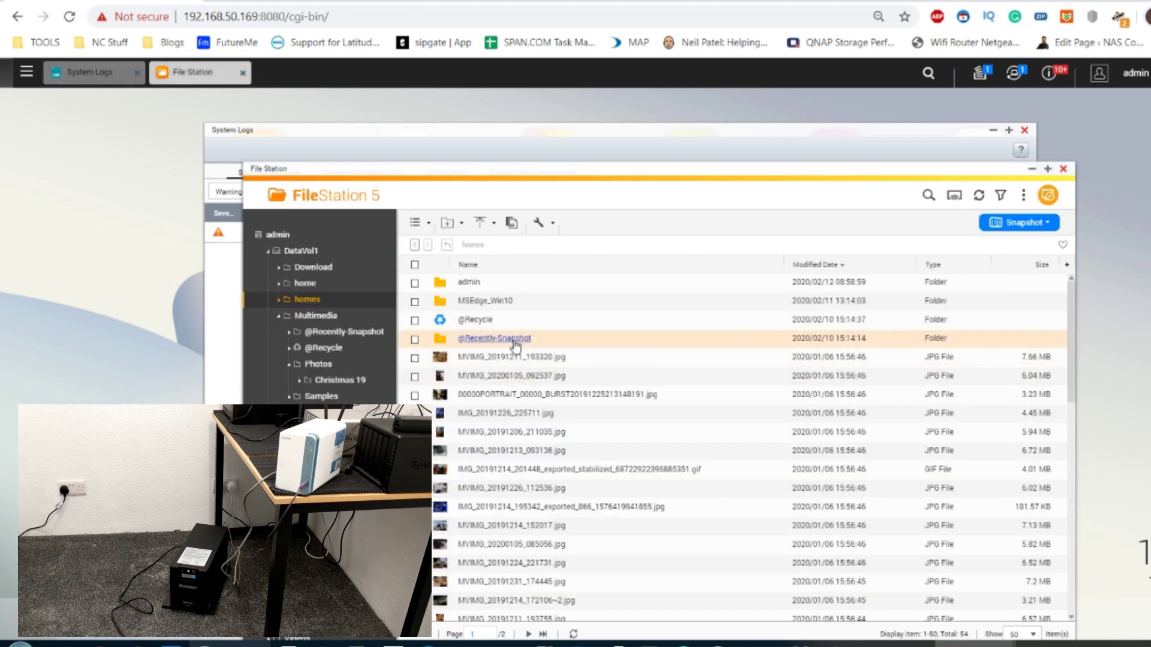
pyautogui.click(414, 264)
pyautogui.click(415, 283)
pyautogui.click(415, 301)
pyautogui.click(414, 320)
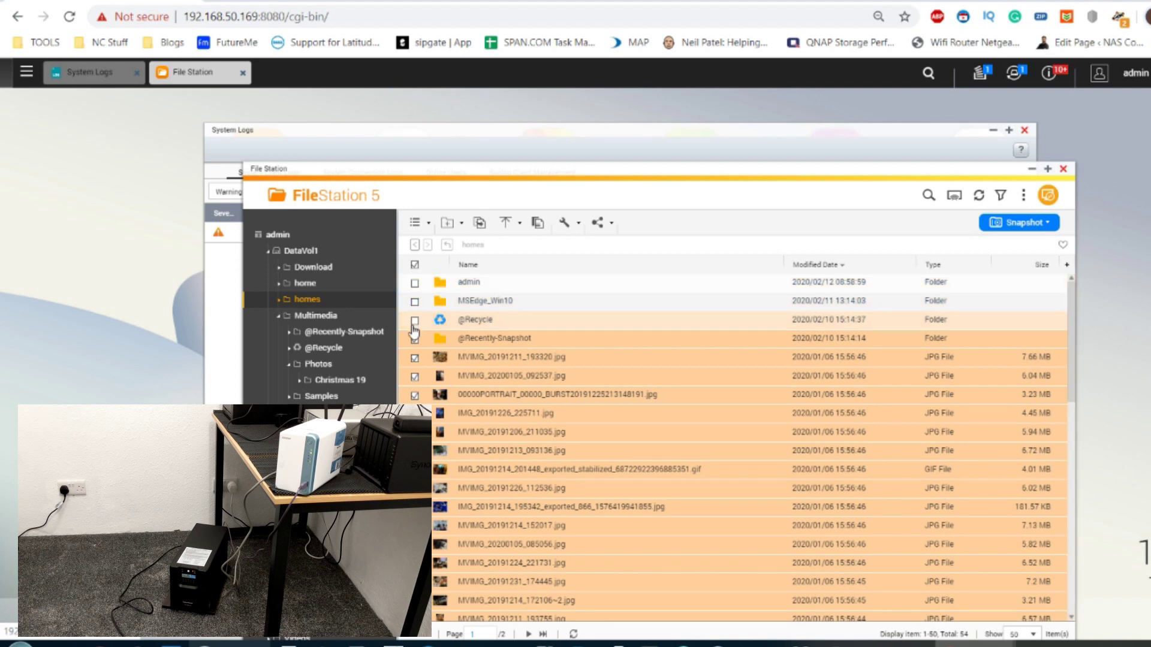
pyautogui.click(414, 339)
pyautogui.press('Delete')
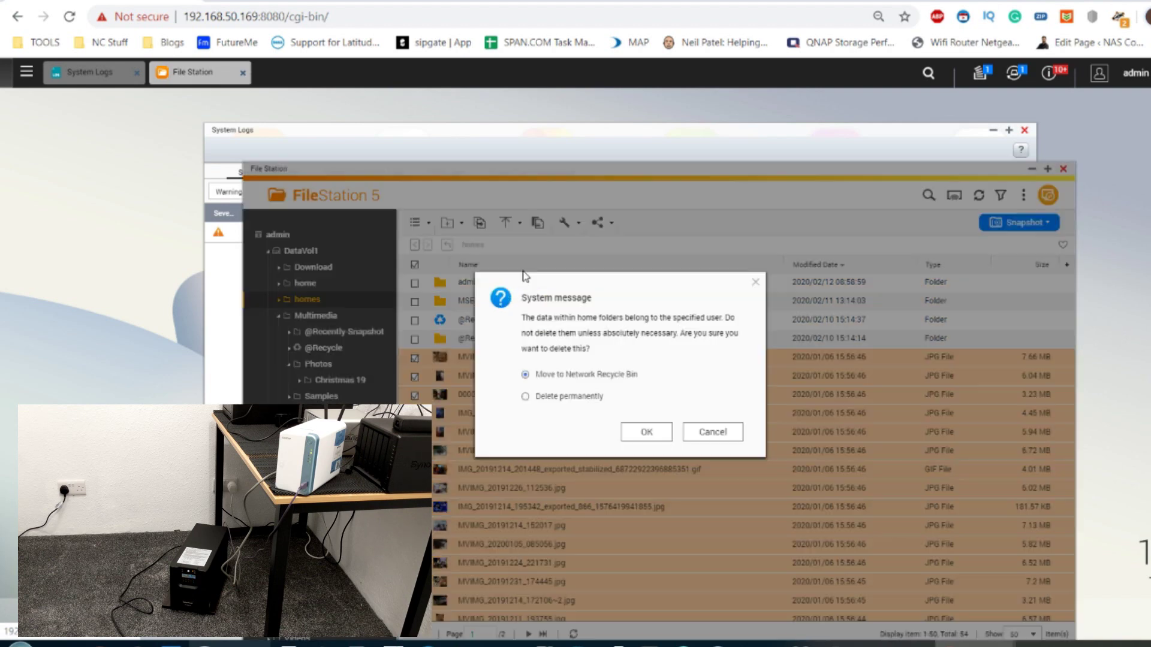
pyautogui.click(627, 434)
# Delete all 15 files in the Multimedia Samples folder.
pyautogui.click(322, 396)
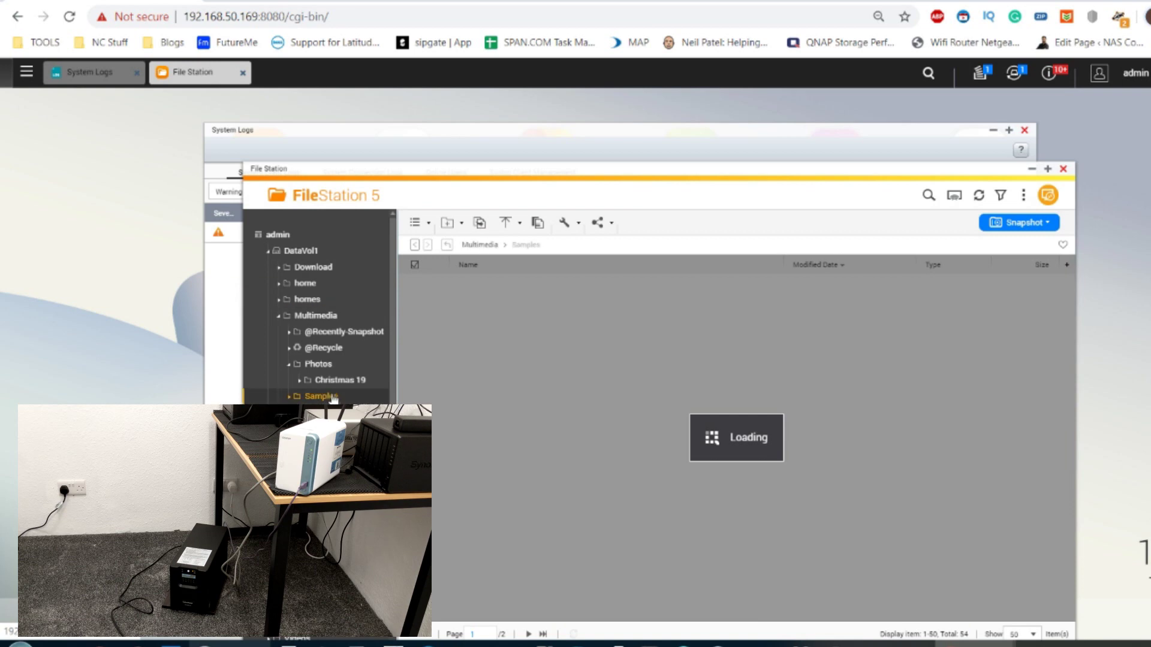
pyautogui.click(509, 494)
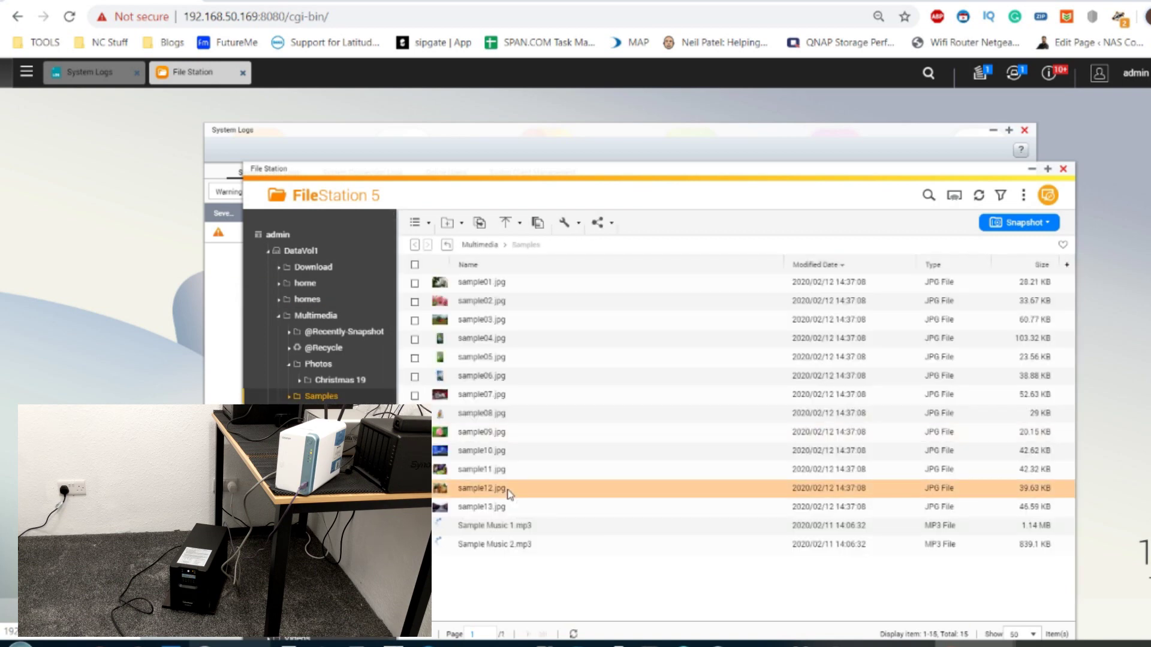
pyautogui.hotkey('ctrl', 'a')
pyautogui.press('Delete')
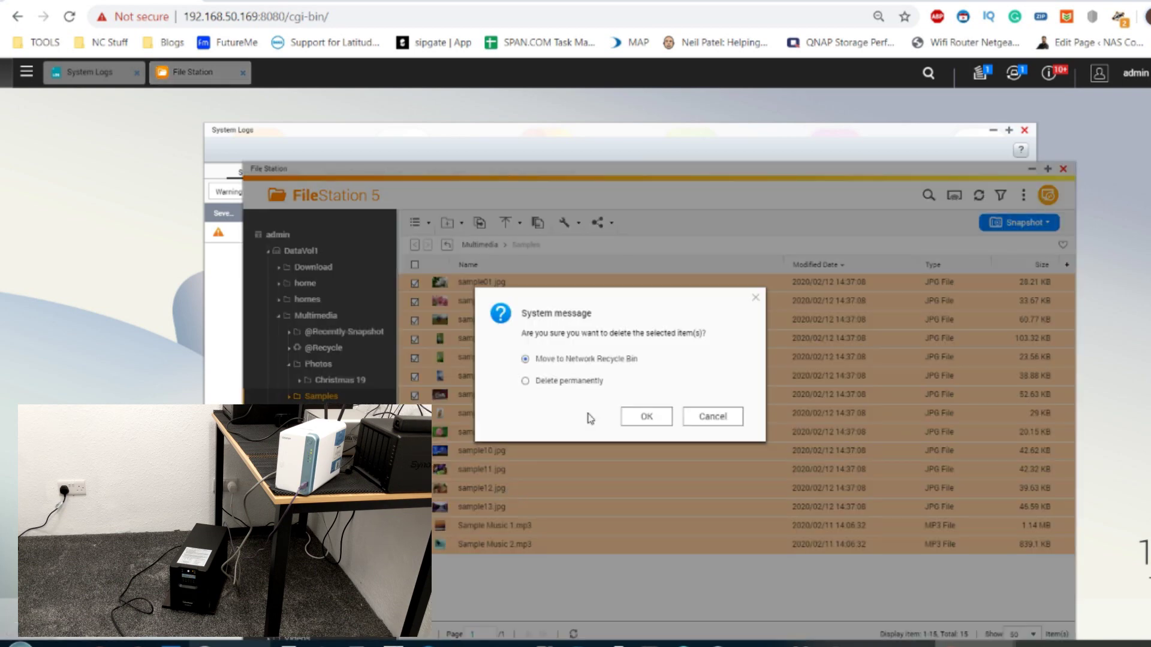
pyautogui.click(635, 422)
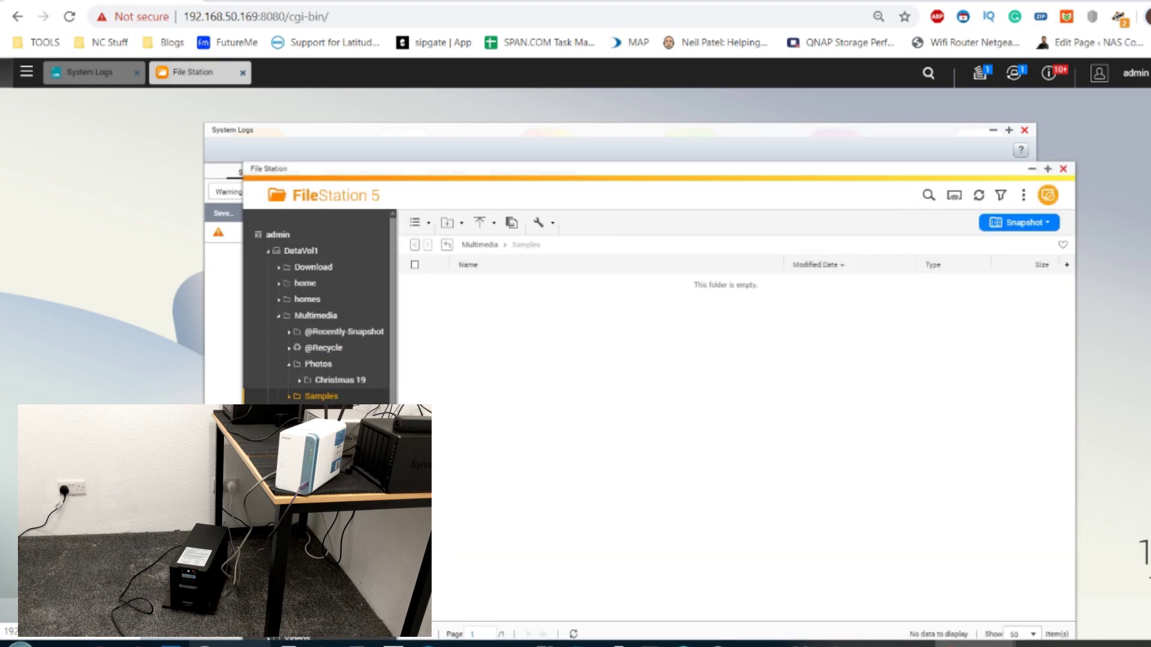
pyautogui.click(318, 539)
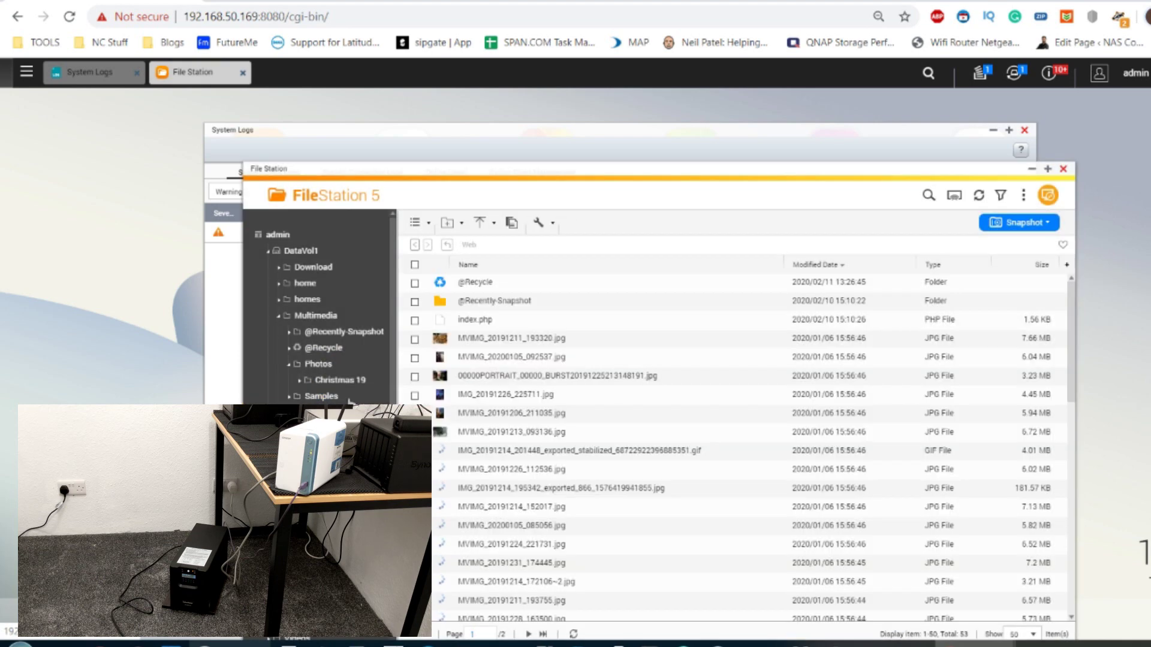
pyautogui.click(415, 283)
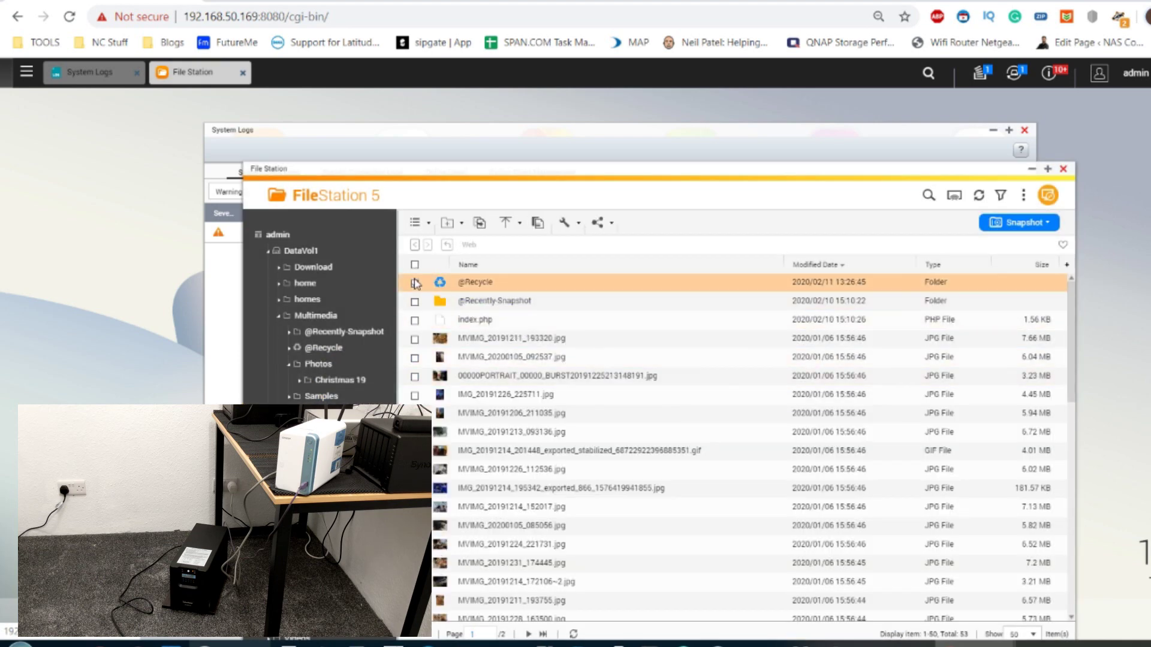
pyautogui.click(415, 302)
pyautogui.click(415, 265)
pyautogui.click(414, 283)
pyautogui.click(414, 301)
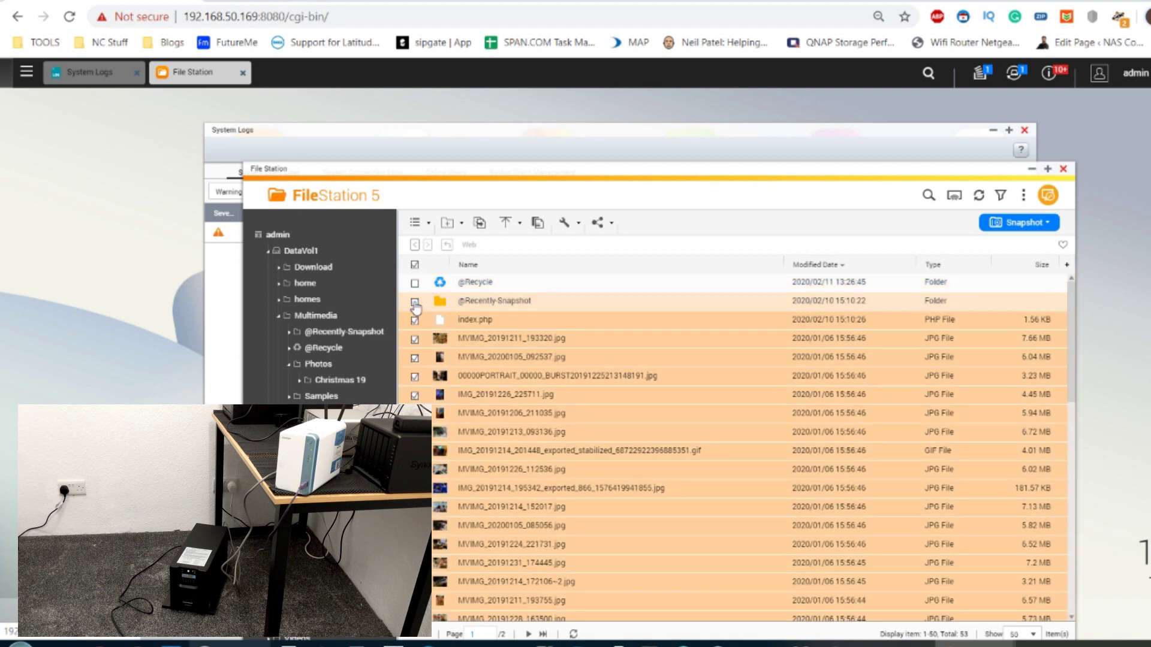
pyautogui.click(415, 320)
pyautogui.press('Delete')
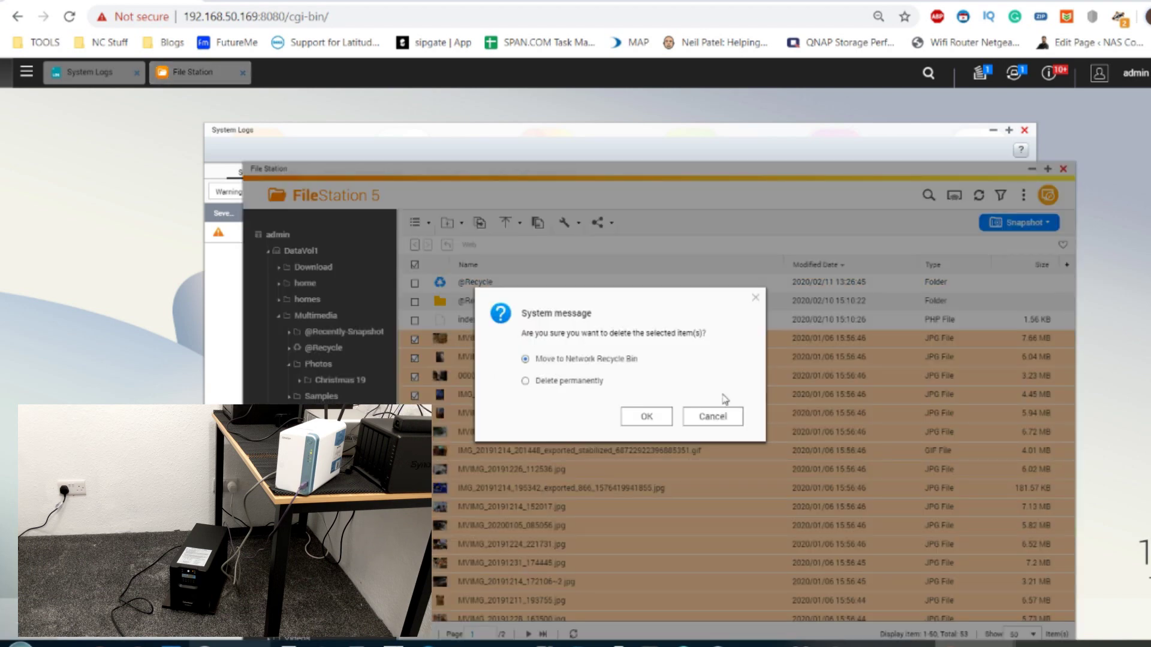
pyautogui.click(647, 417)
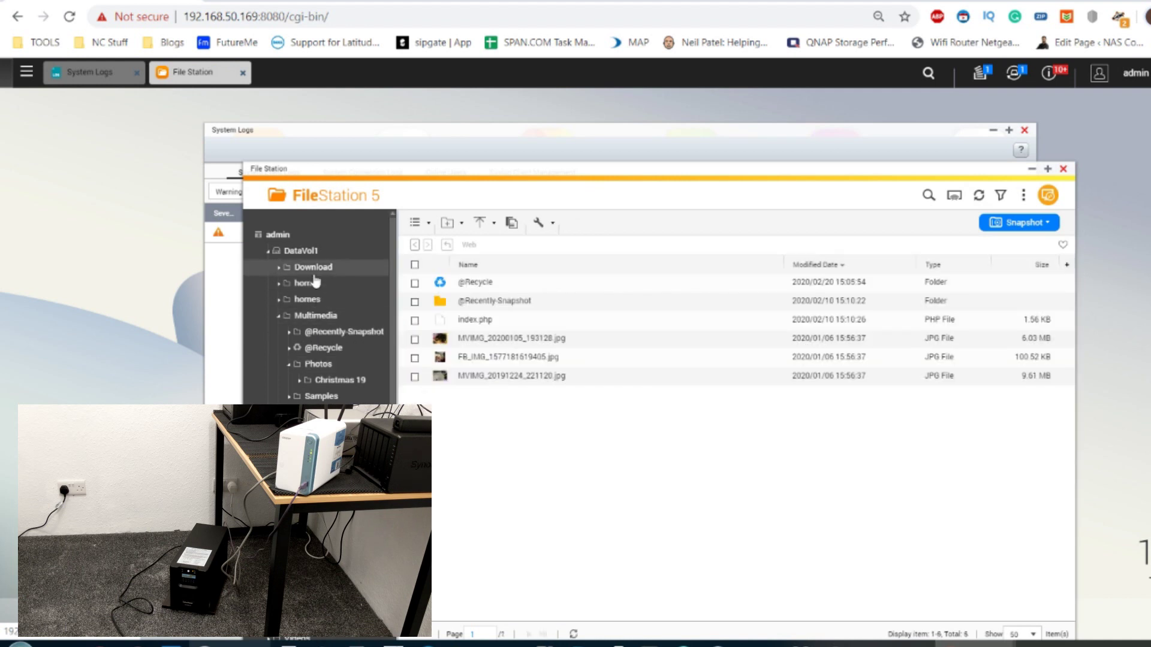
# Browse the Download and home folders in File Station, then open the homes folder.
pyautogui.click(313, 273)
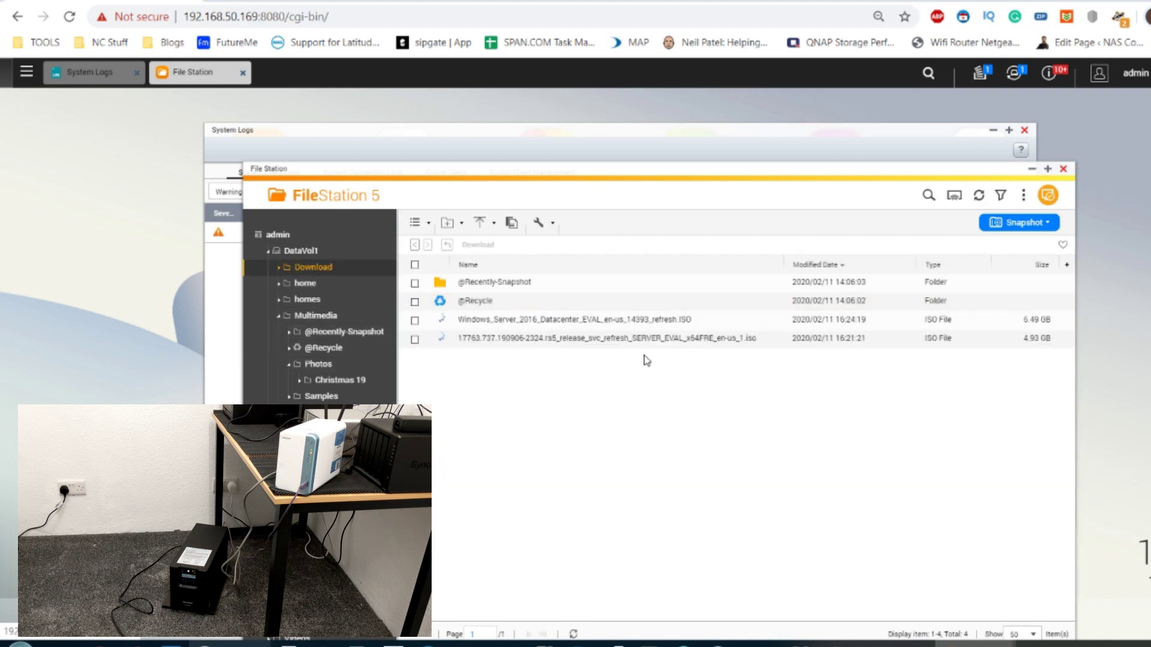
pyautogui.click(307, 284)
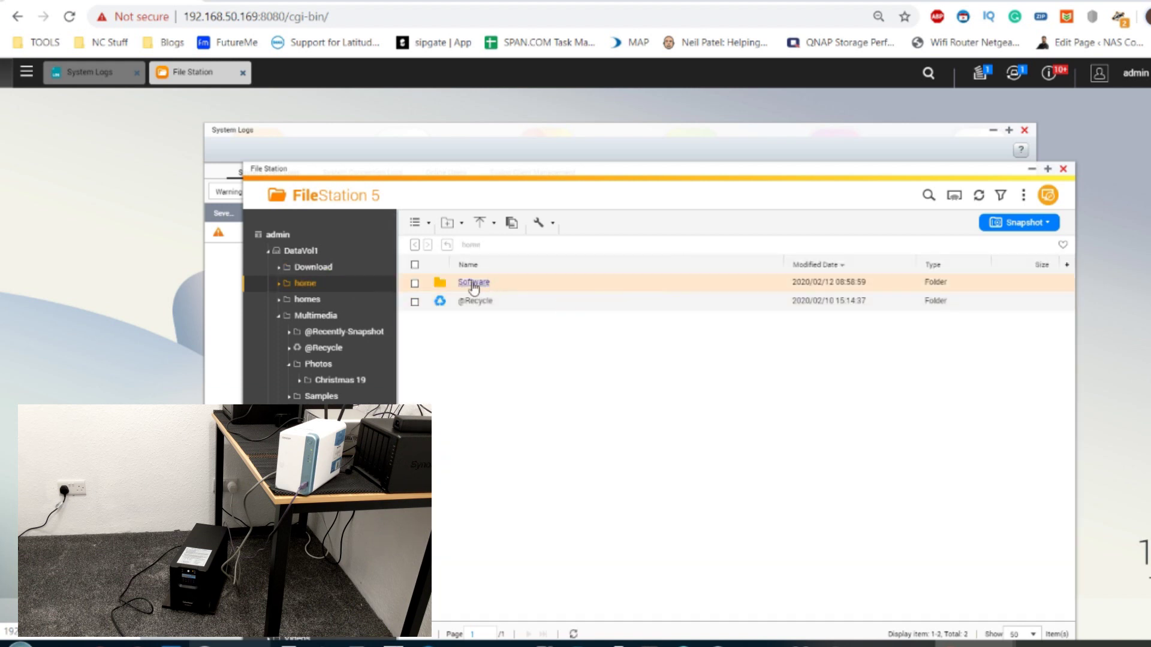
pyautogui.click(414, 284)
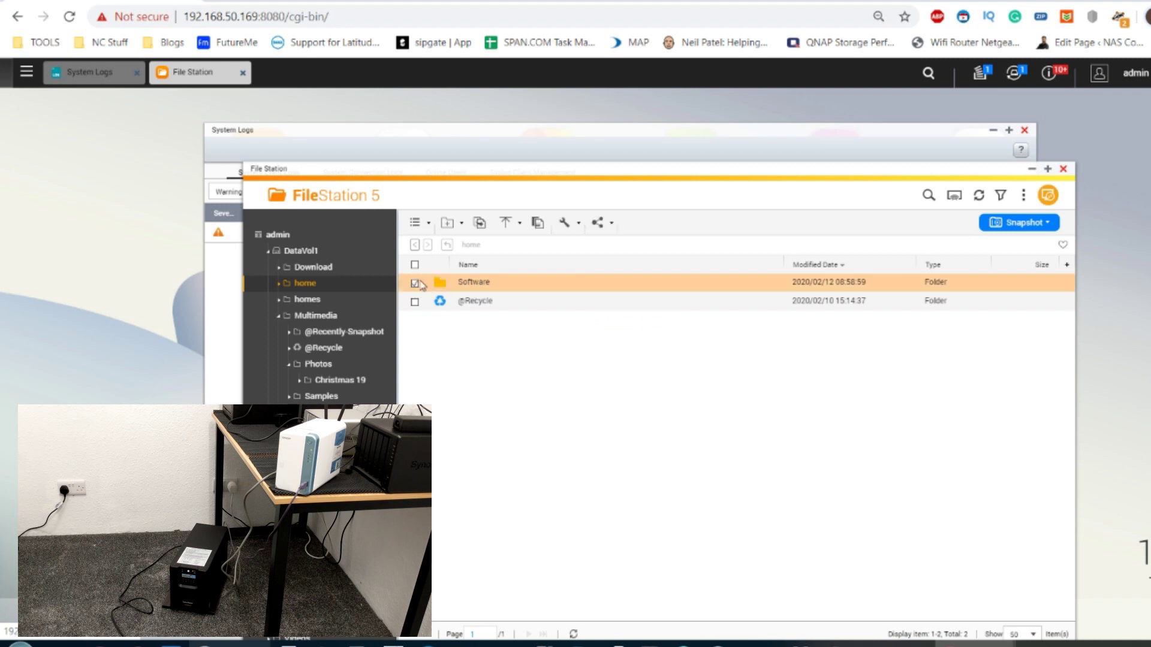
pyautogui.click(572, 223)
pyautogui.moveTo(597, 308)
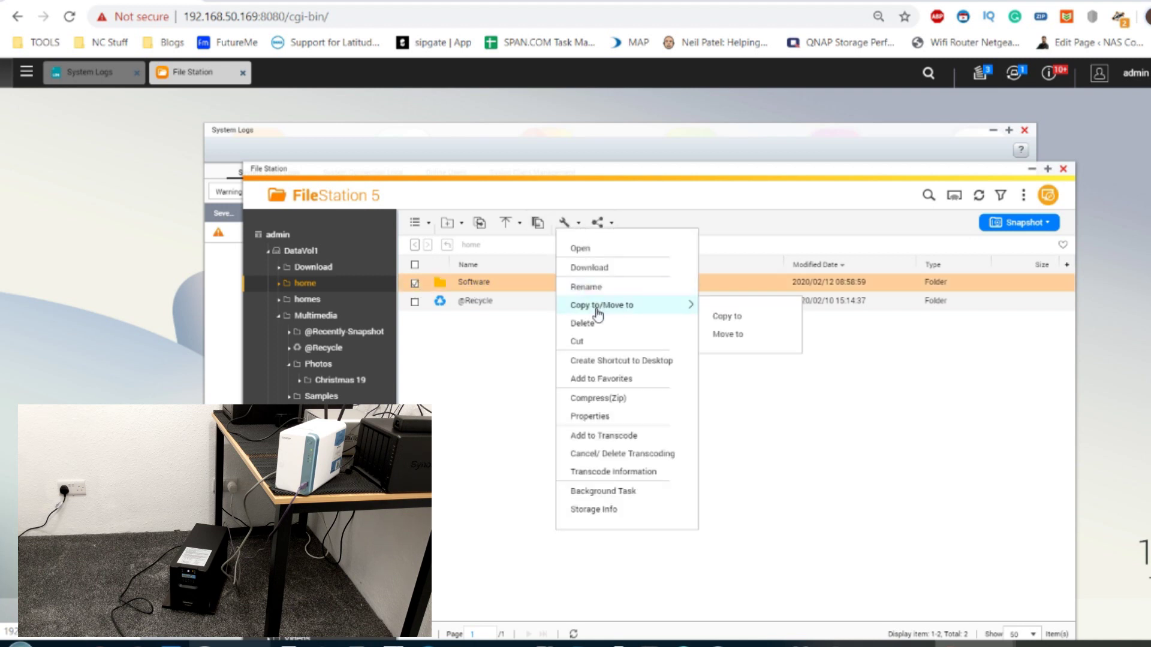
pyautogui.click(742, 360)
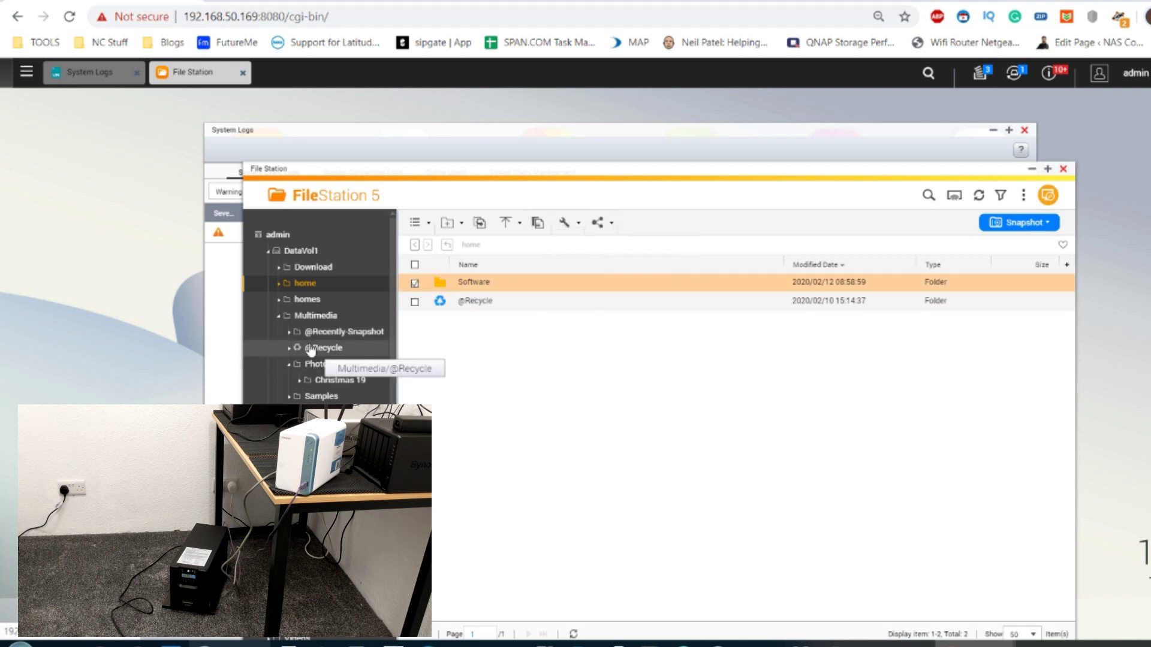
pyautogui.click(312, 304)
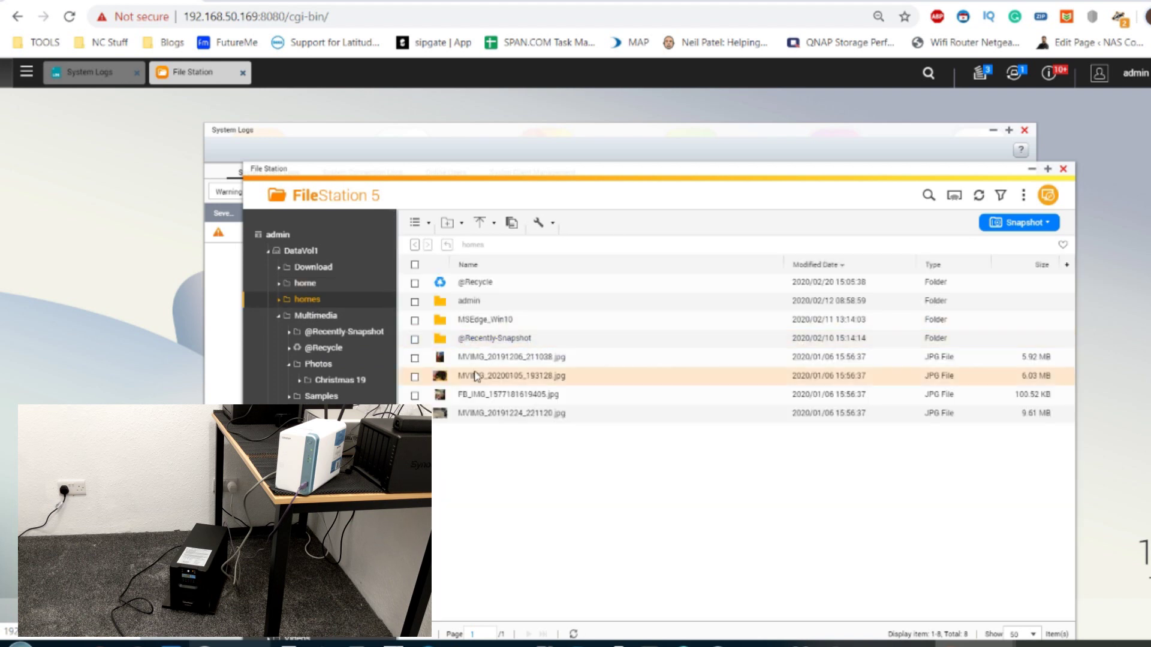
pyautogui.click(415, 358)
pyautogui.click(414, 376)
pyautogui.click(415, 395)
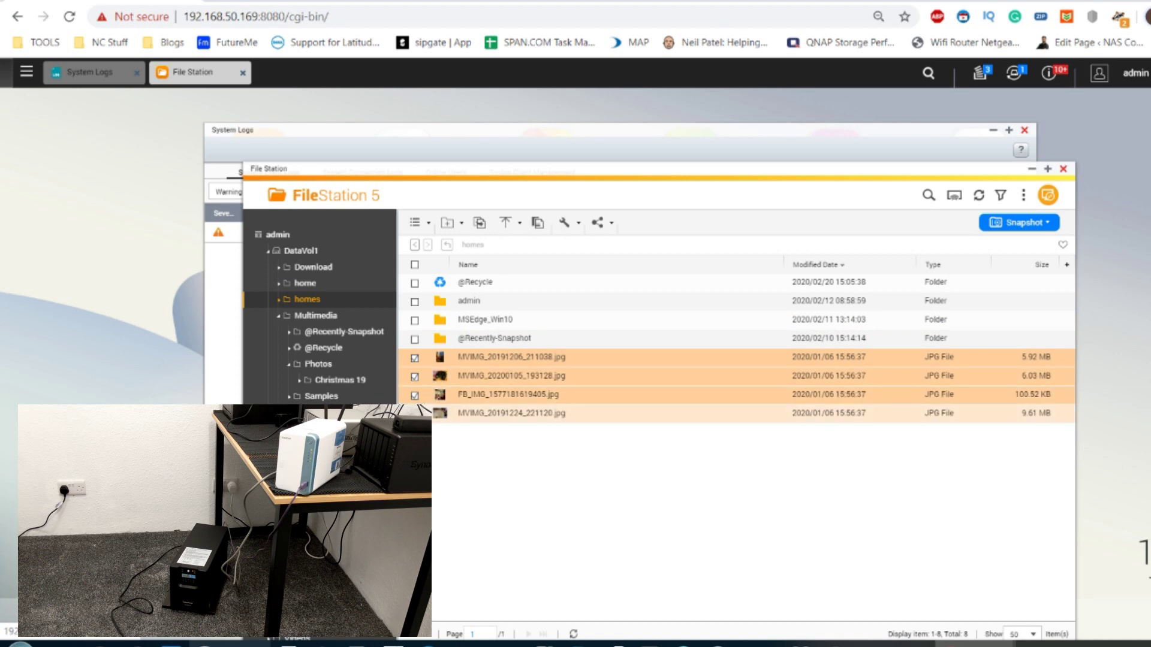
pyautogui.click(414, 414)
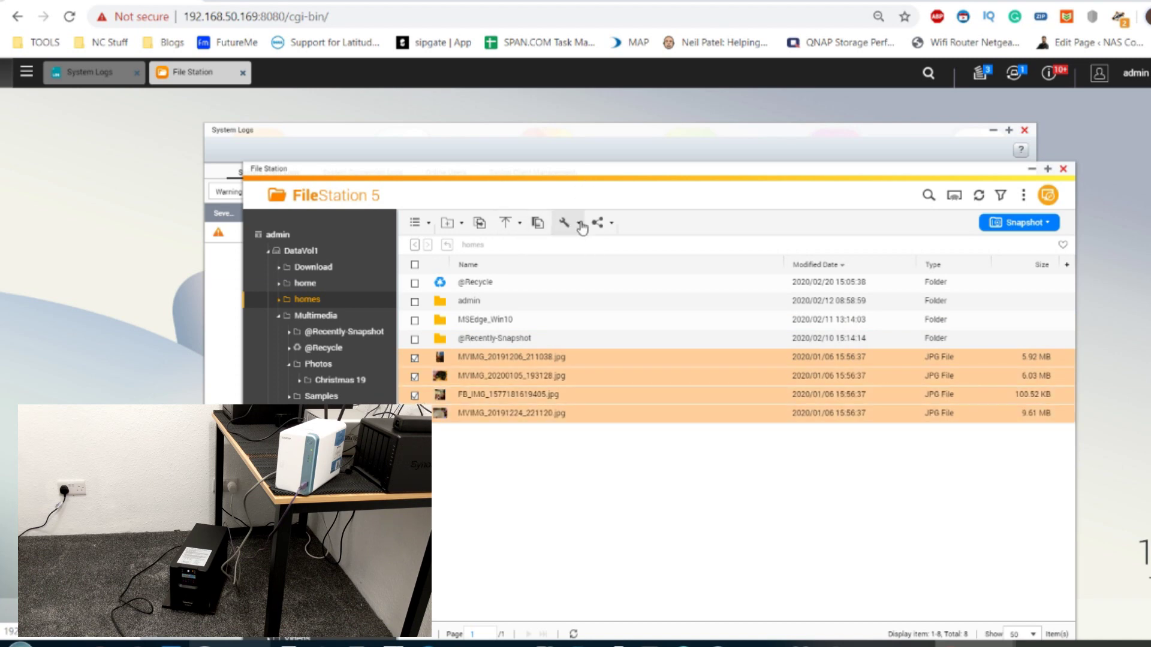
pyautogui.press('Delete')
pyautogui.click(644, 433)
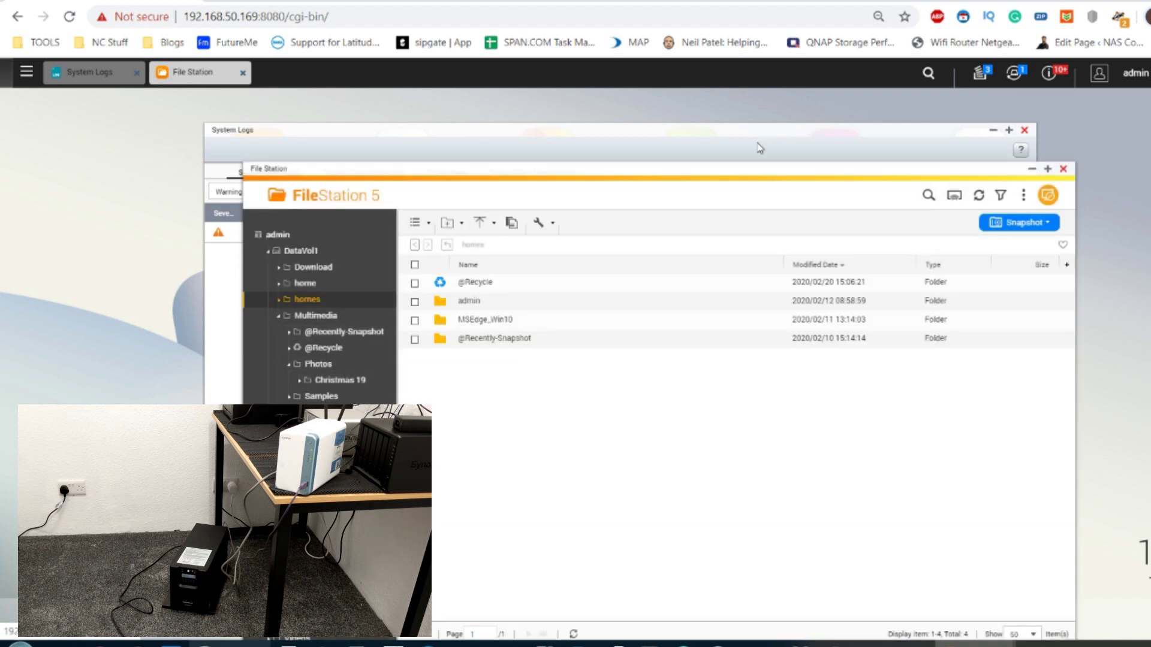
# Open the Multimedia > Photos > Christmas 19 folder in File Station.
pyautogui.click(732, 150)
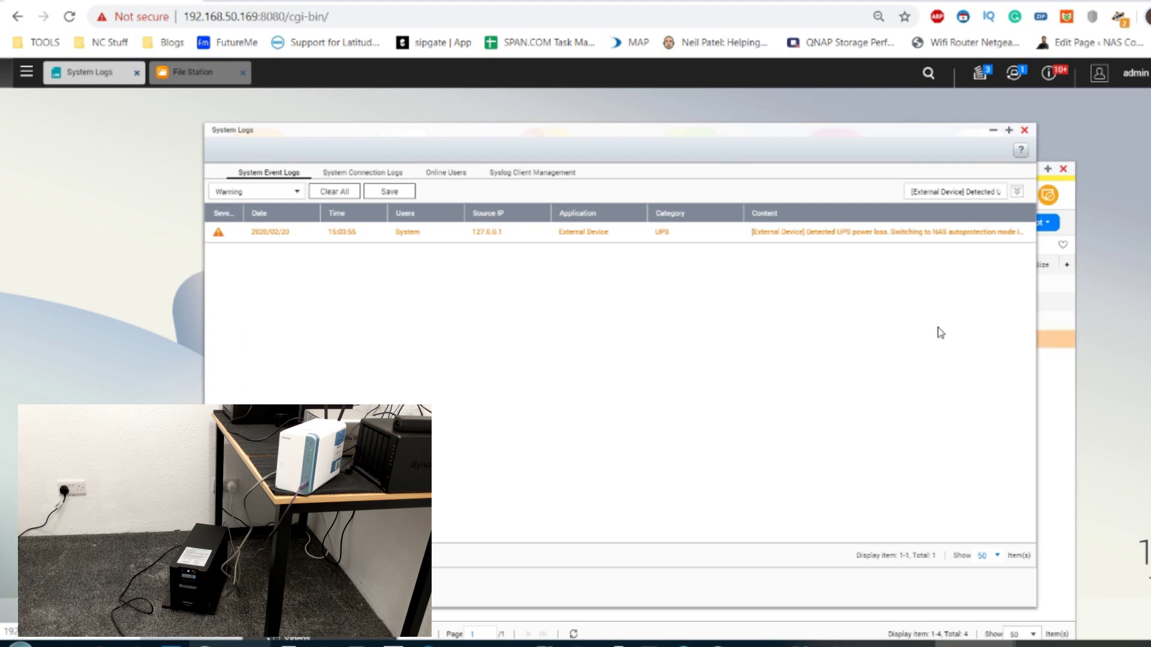
pyautogui.click(1068, 375)
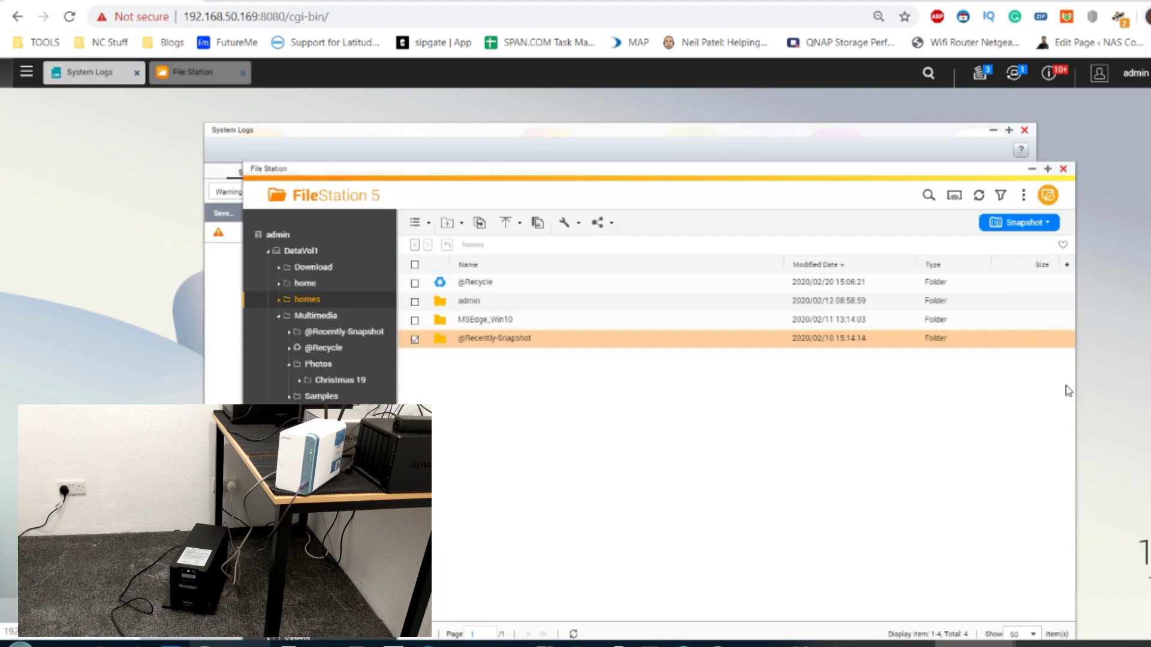
pyautogui.click(335, 318)
pyautogui.doubleClick(478, 319)
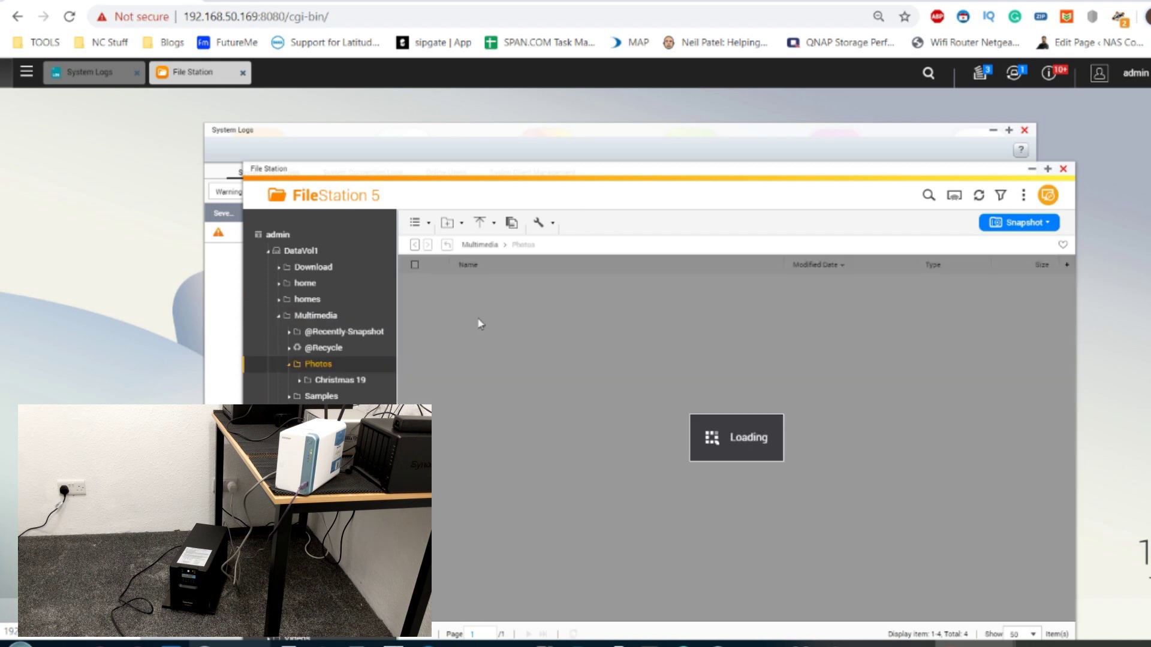
pyautogui.doubleClick(493, 290)
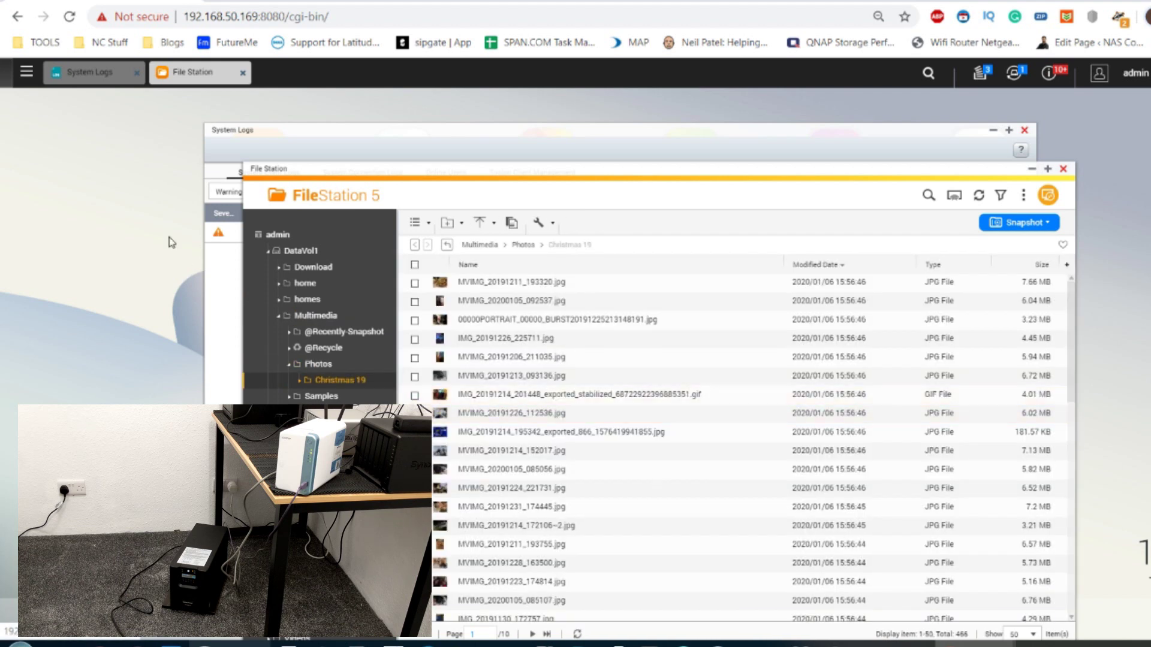
pyautogui.click(26, 71)
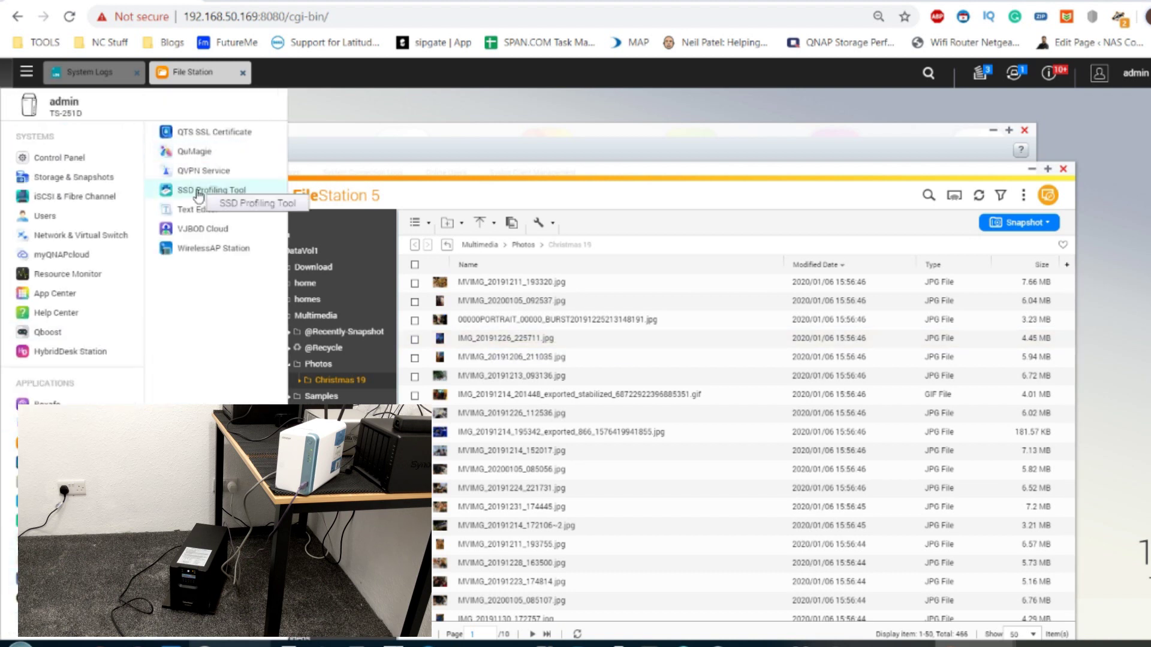
# Move File Station to the left and go up from Christmas 19 to the Photos folder.
pyautogui.click(201, 152)
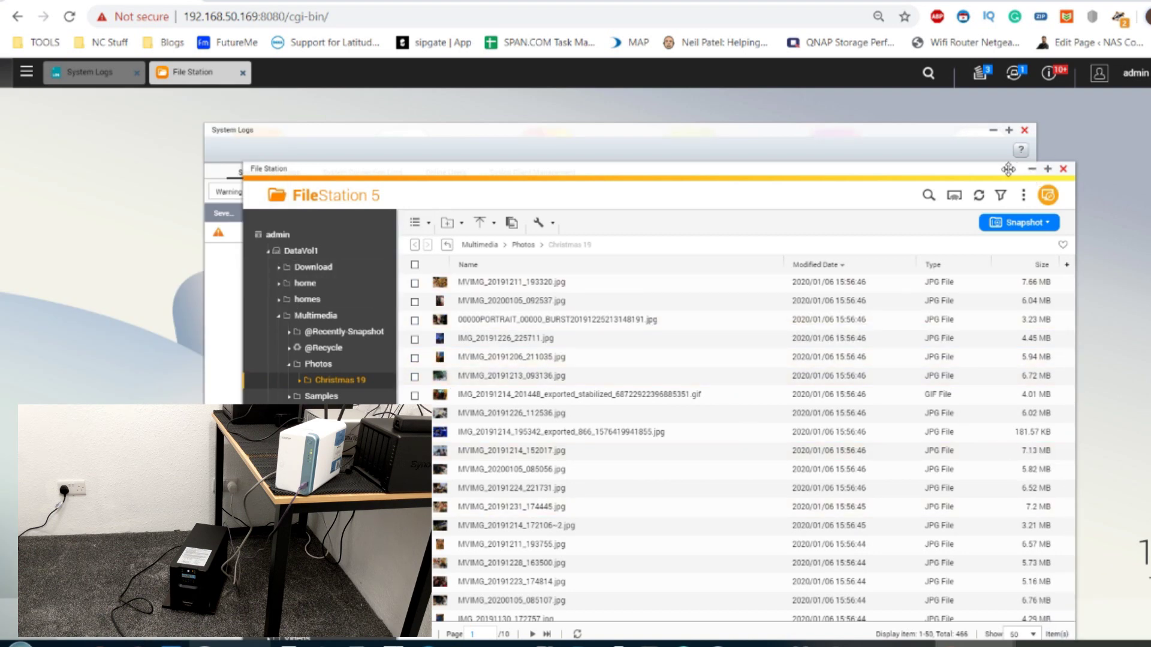
pyautogui.moveTo(1008, 169); pyautogui.dragTo(859, 148)
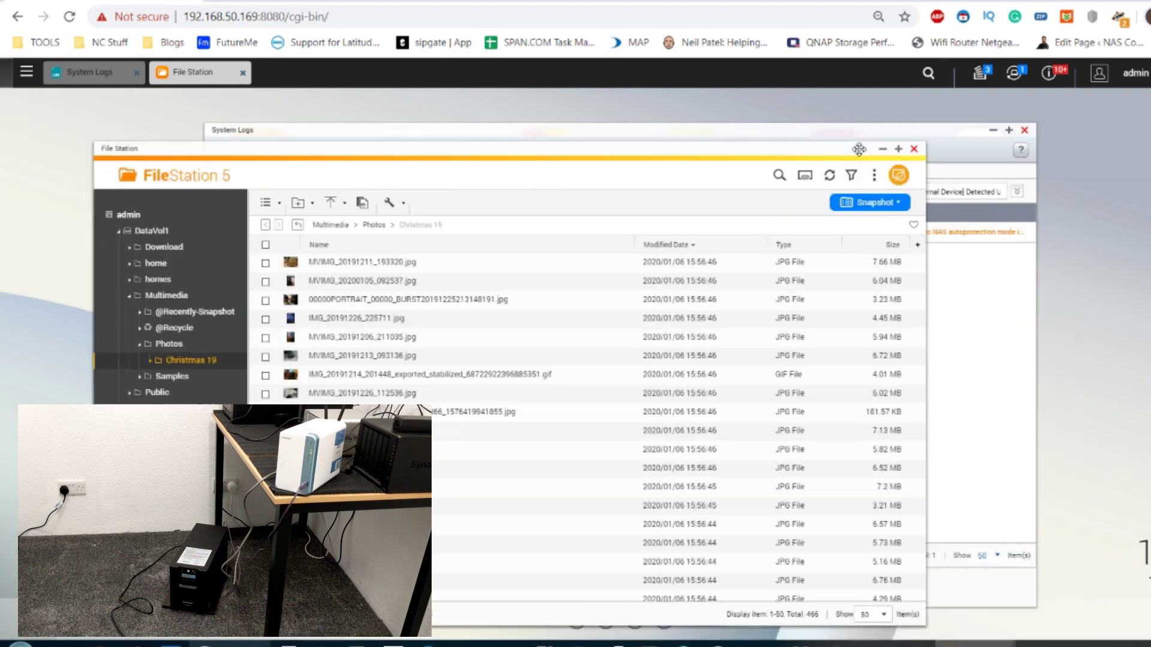
pyautogui.click(174, 360)
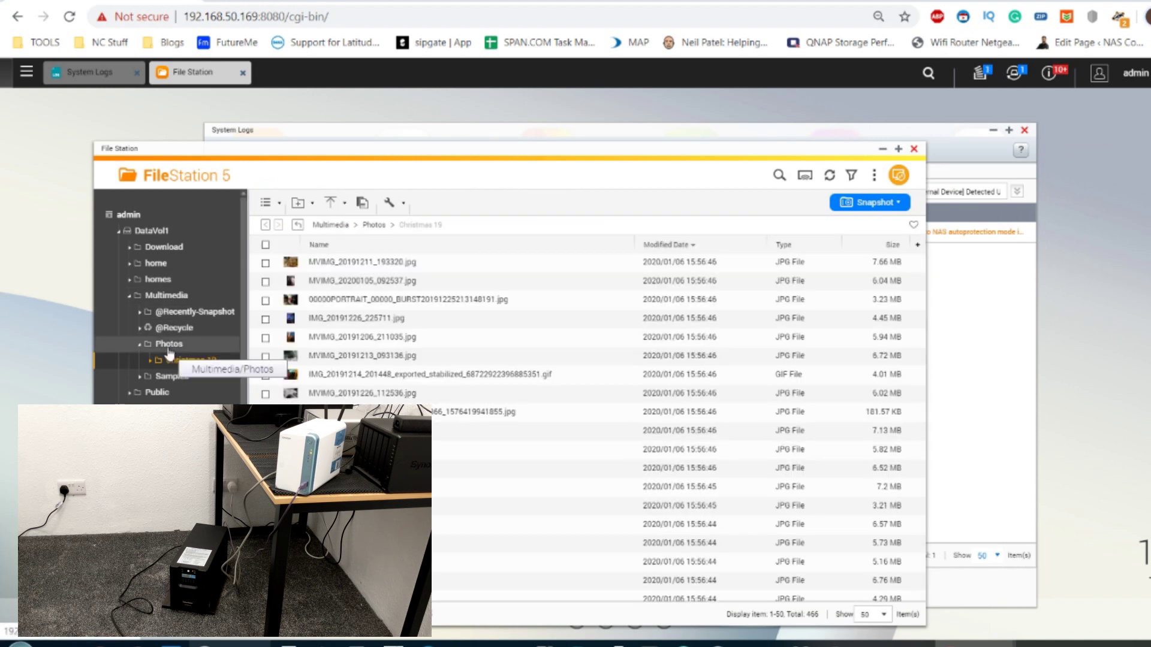
pyautogui.click(169, 344)
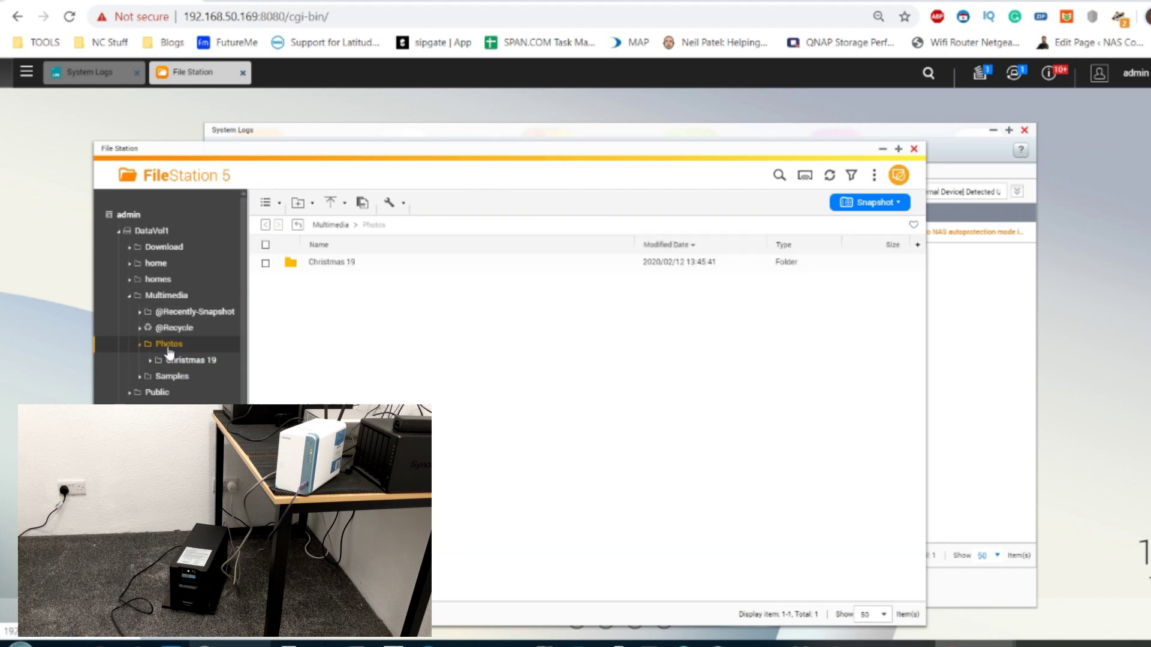
# Stay on the NAS page, review the System Logs connection and event tabs, then close System Logs.
pyautogui.click(45, 42)
pyautogui.click(82, 78)
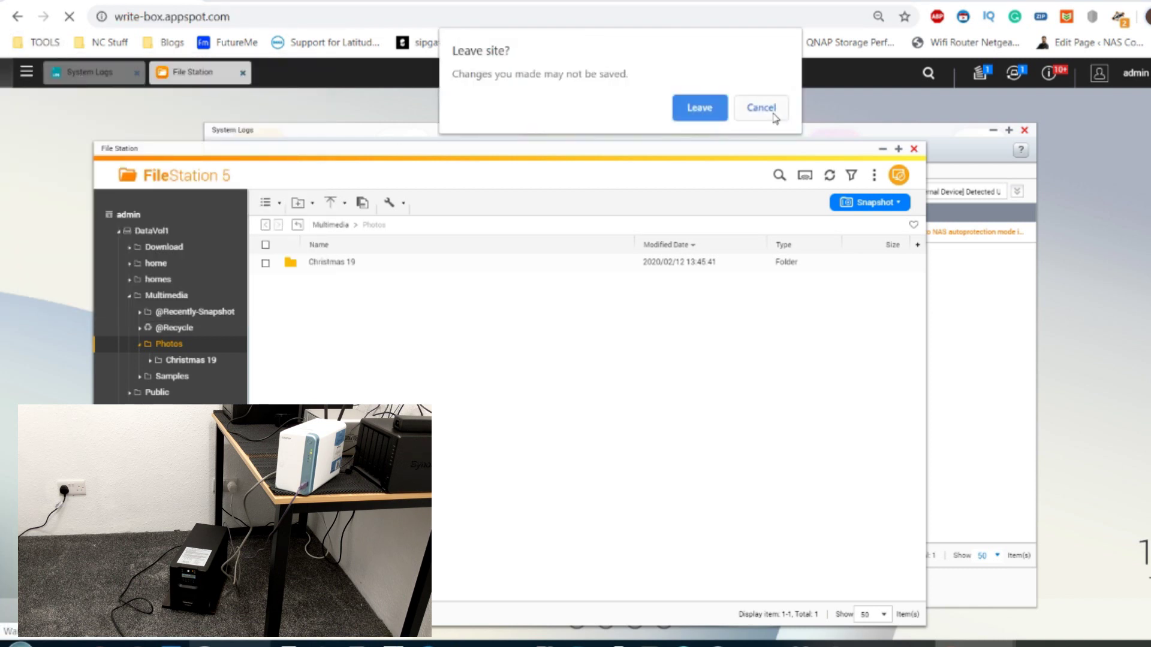
pyautogui.click(760, 108)
pyautogui.click(96, 73)
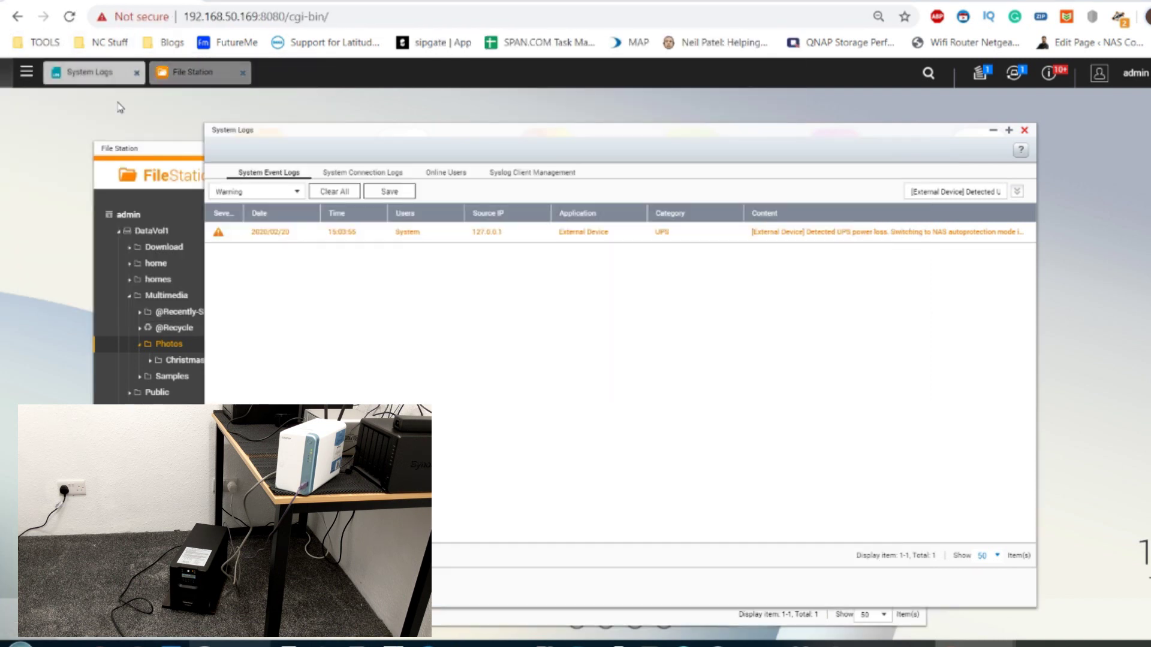
pyautogui.click(404, 175)
pyautogui.click(286, 174)
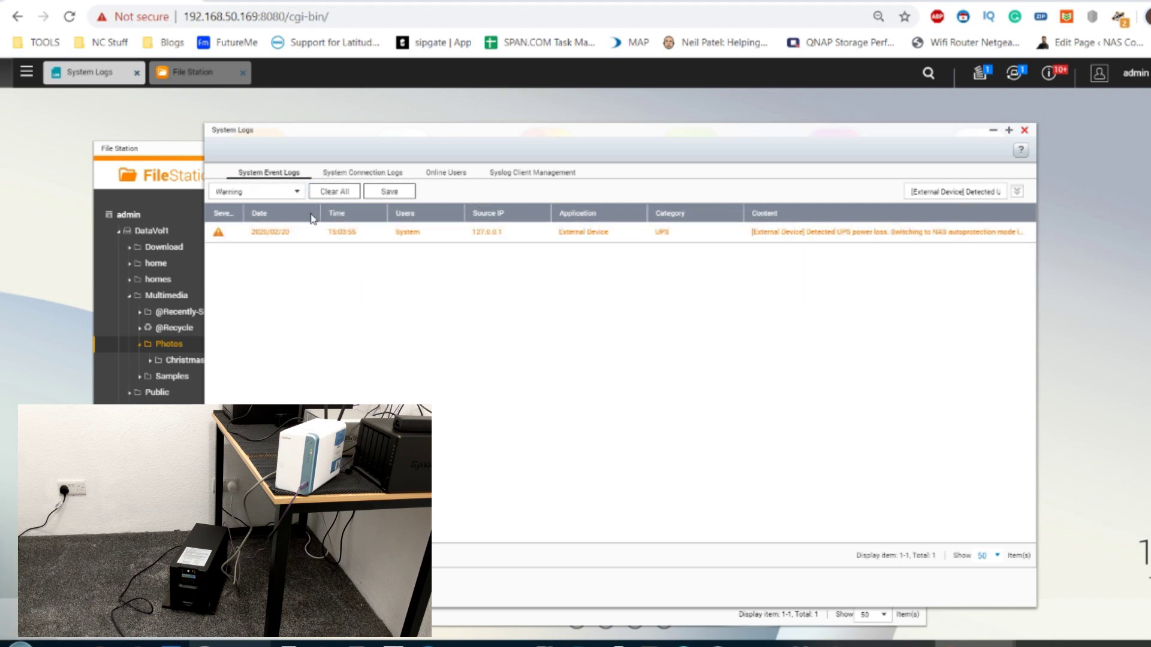
pyautogui.click(1025, 131)
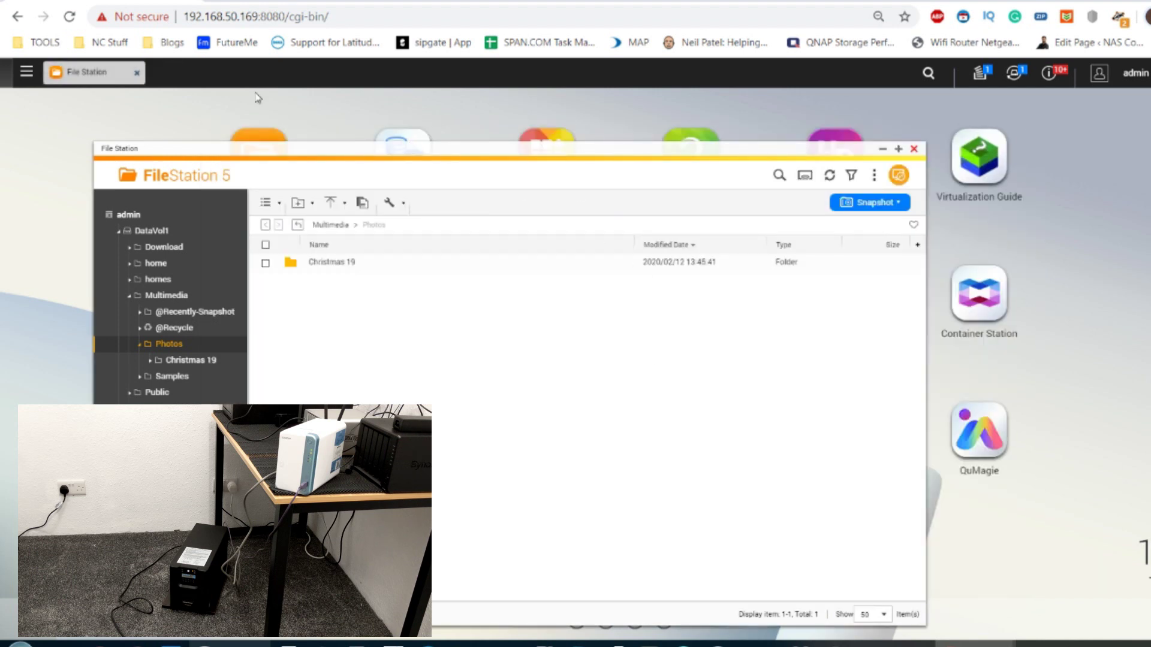
# Check event notifications for the UPS power-loss alert, then reload the NAS page despite unsaved changes.
pyautogui.click(1135, 77)
pyautogui.click(1060, 75)
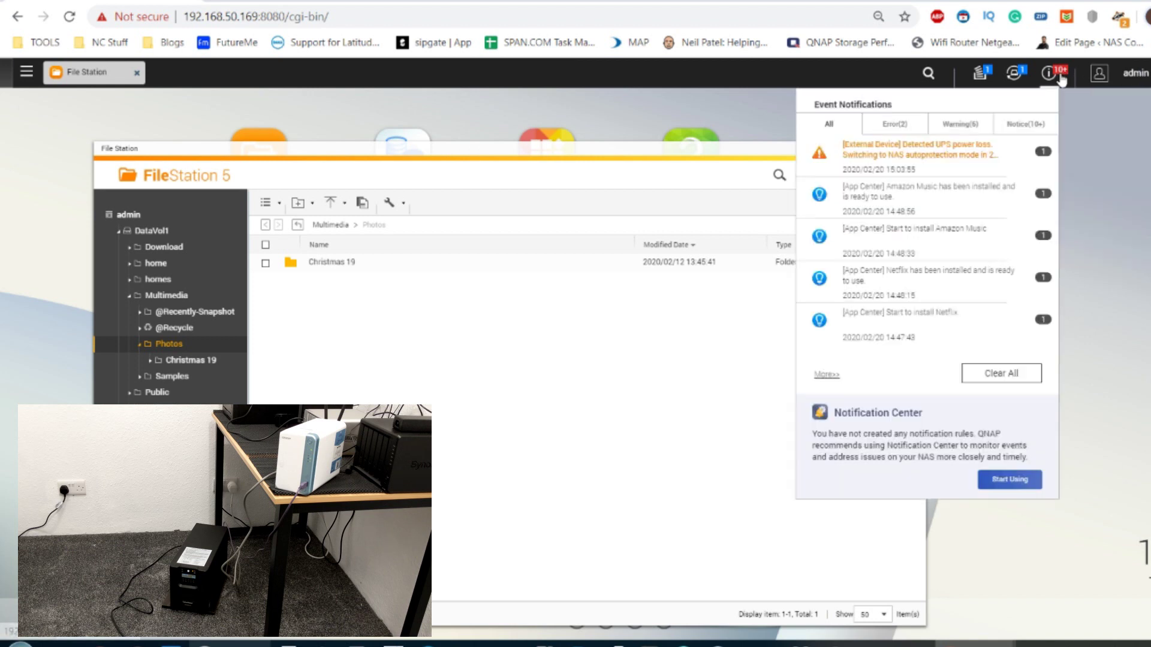
pyautogui.click(811, 23)
pyautogui.press('Return')
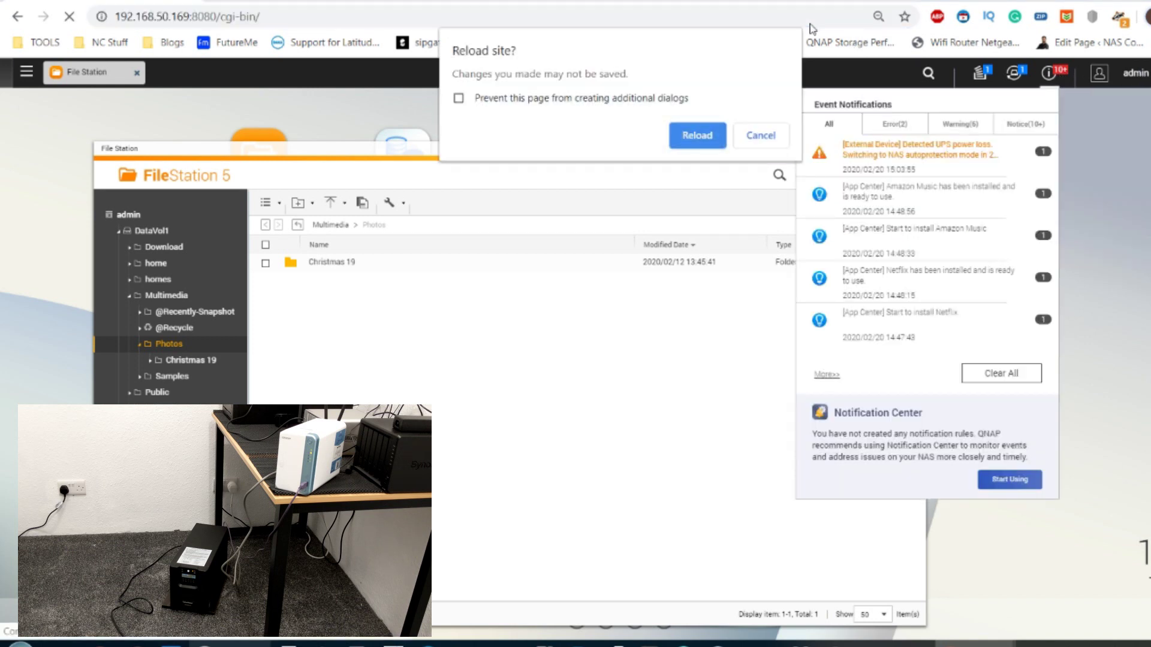
pyautogui.click(692, 137)
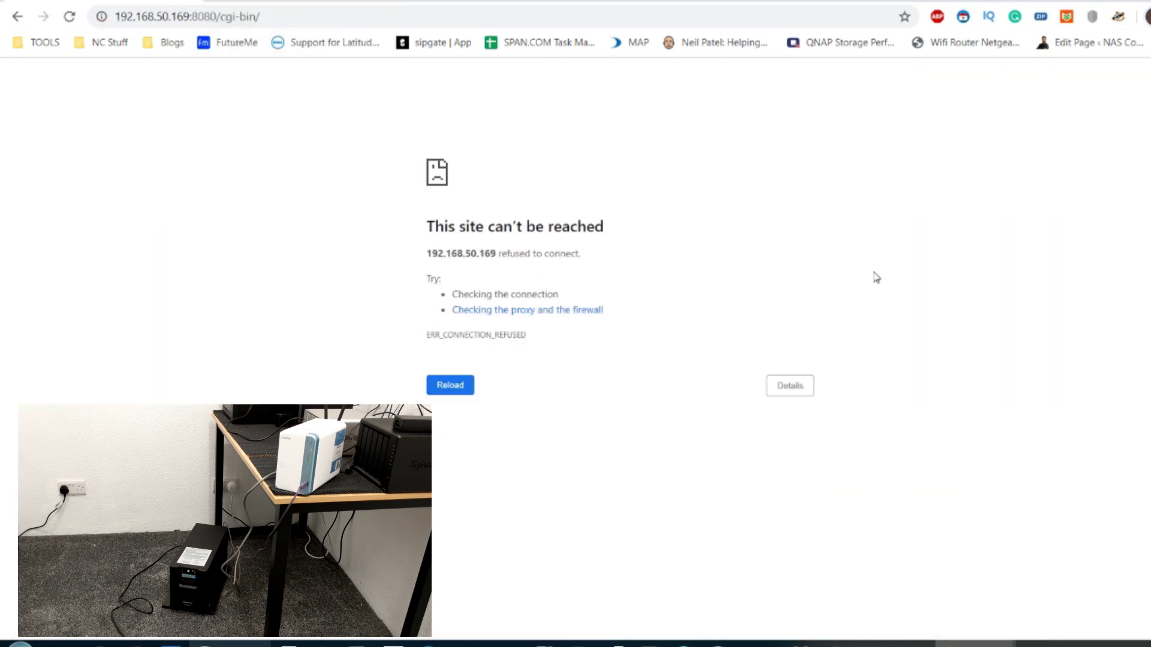
pyautogui.click(403, 1)
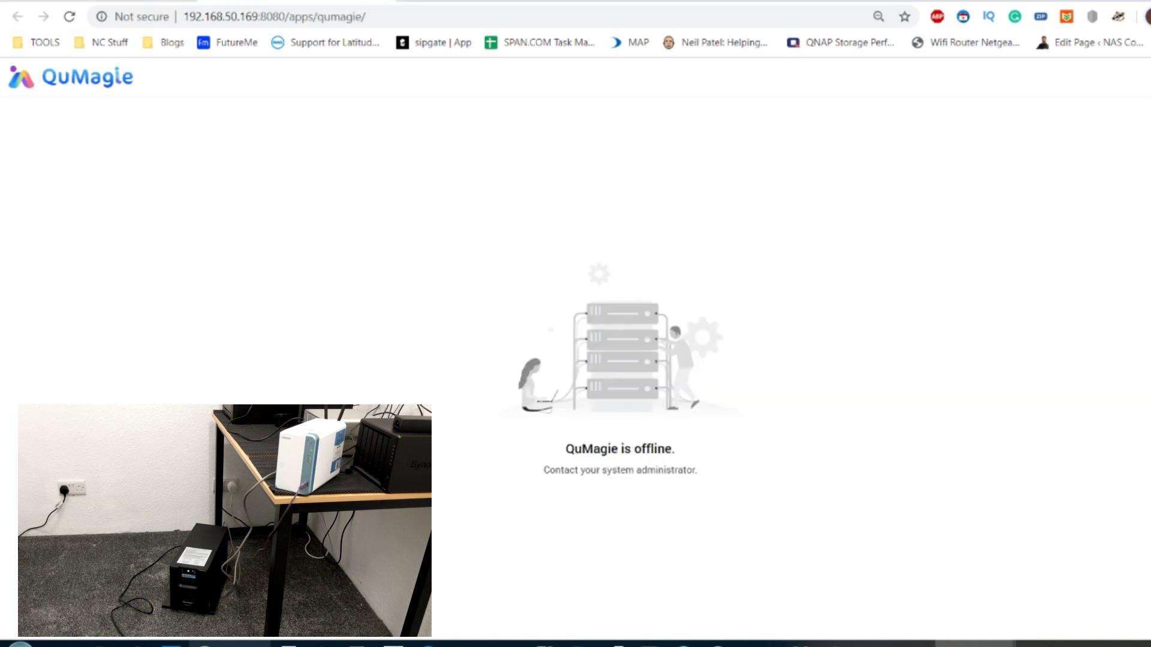
pyautogui.click(69, 16)
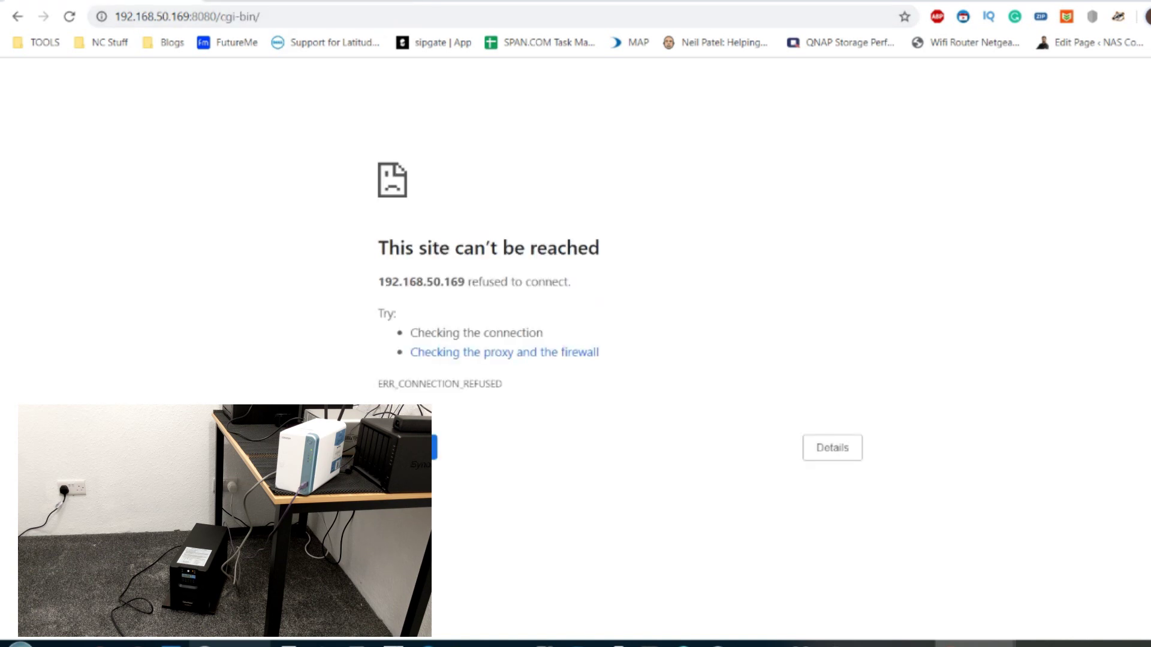
pyautogui.press('F5')
# Rescan Qfinder Pro twice, dismissing the SMTP reminder, until only NAS42ACD9 at 192.168.50.110 is listed.
pyautogui.click(689, 645)
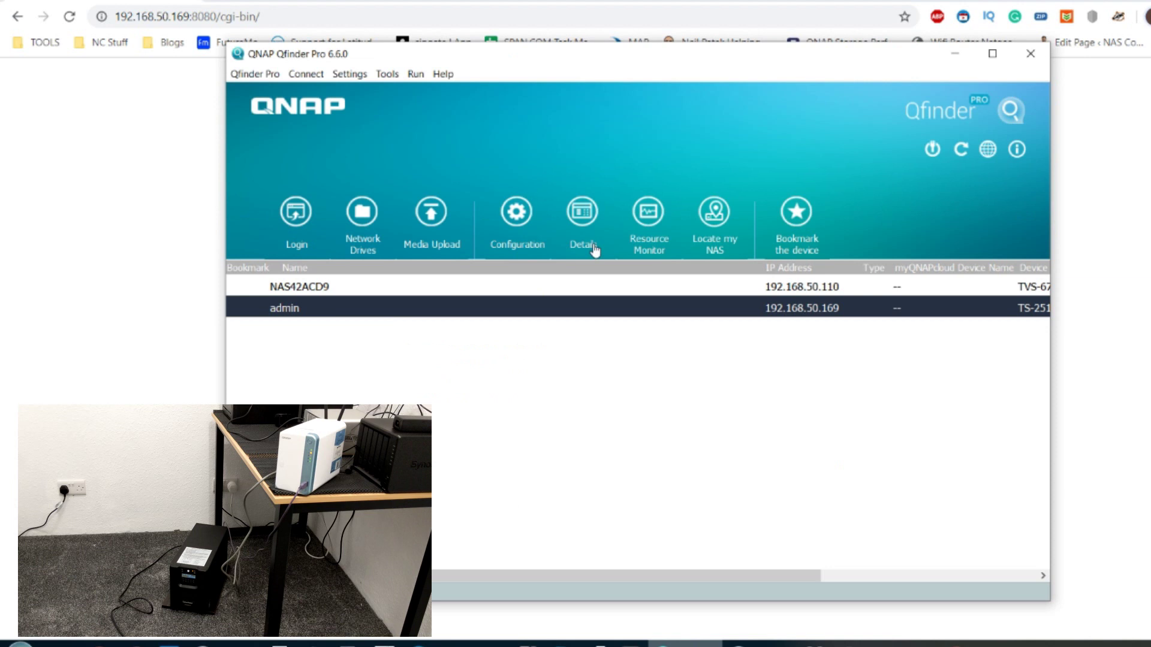
pyautogui.click(961, 150)
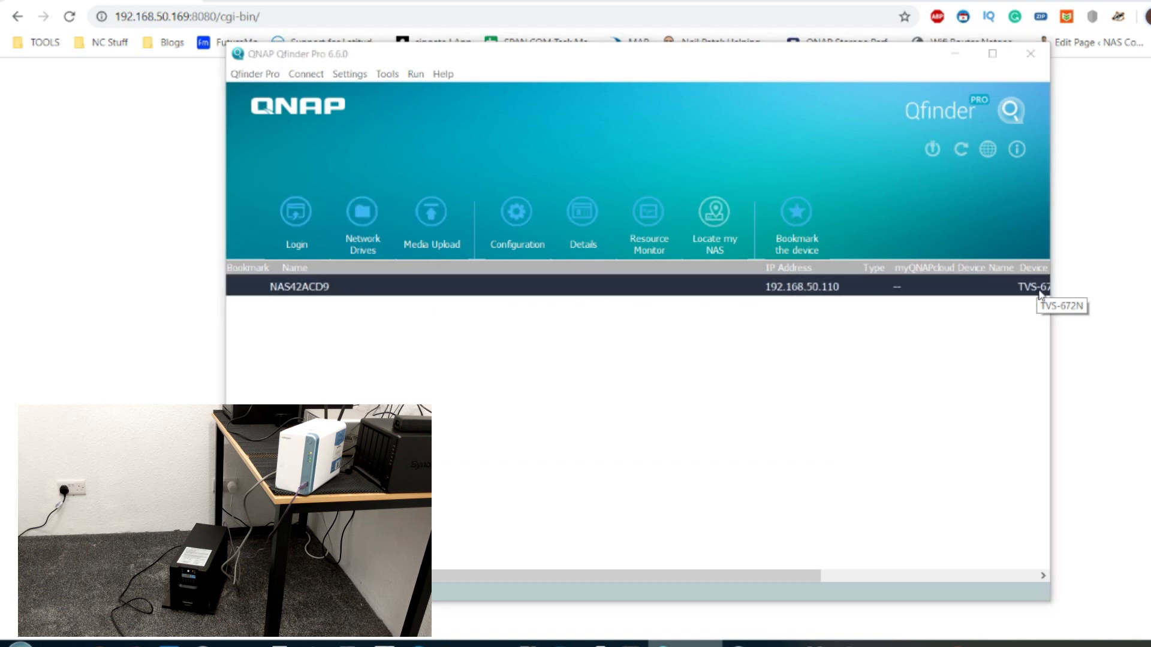
pyautogui.click(821, 203)
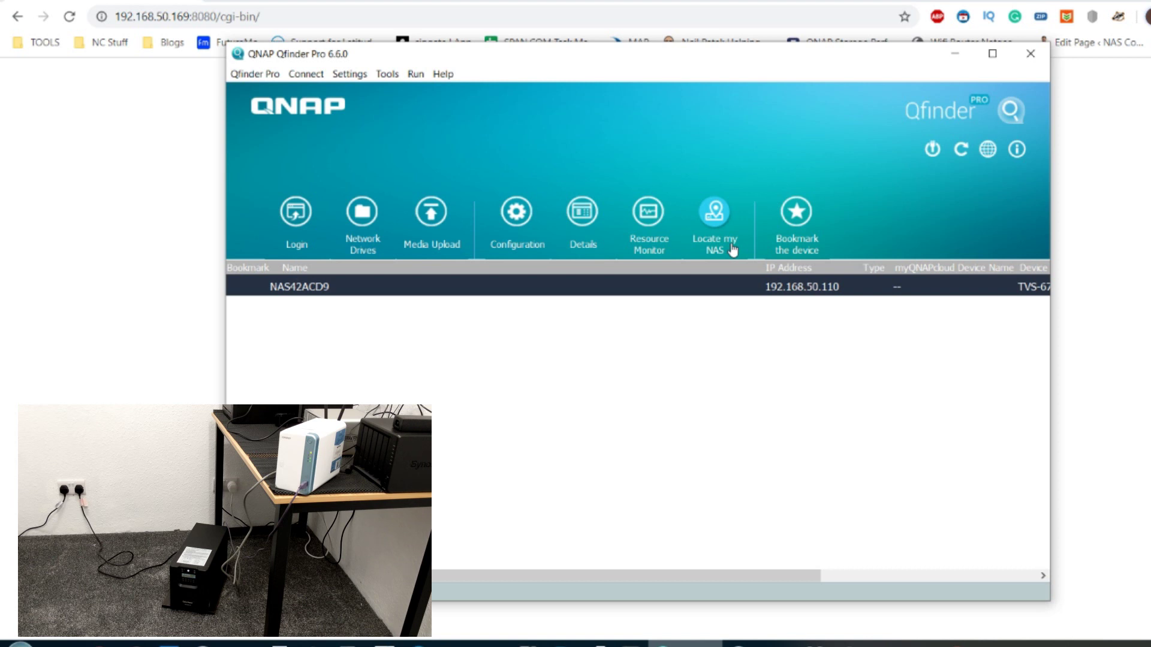
pyautogui.click(959, 146)
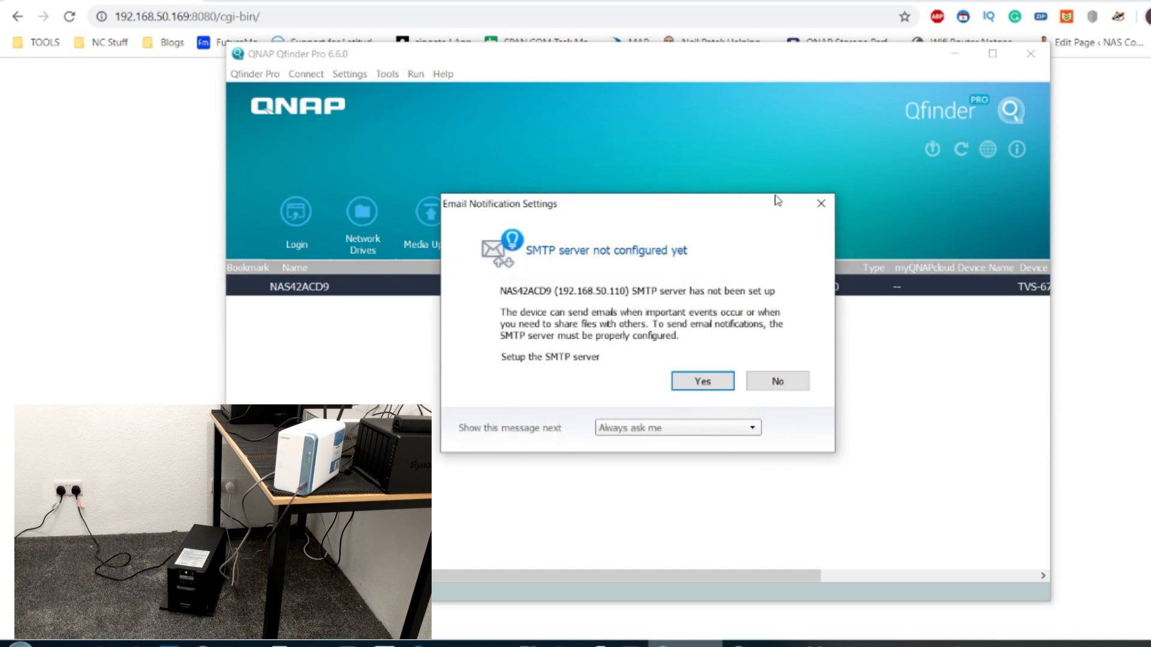
pyautogui.click(822, 204)
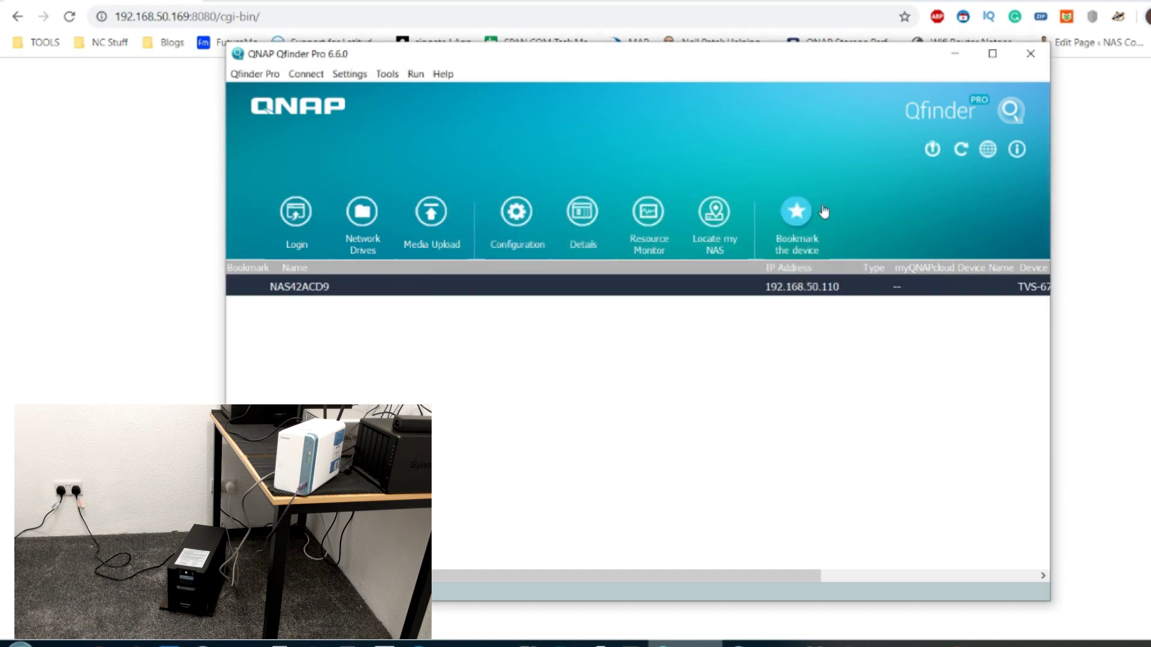
pyautogui.click(960, 150)
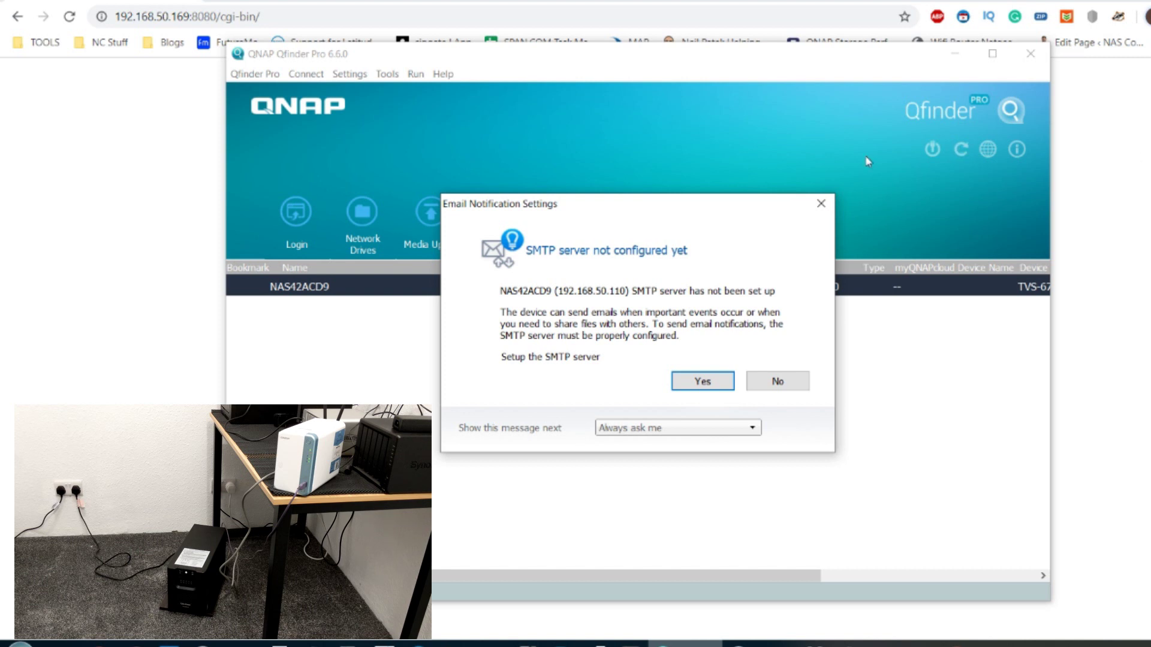
pyautogui.click(827, 203)
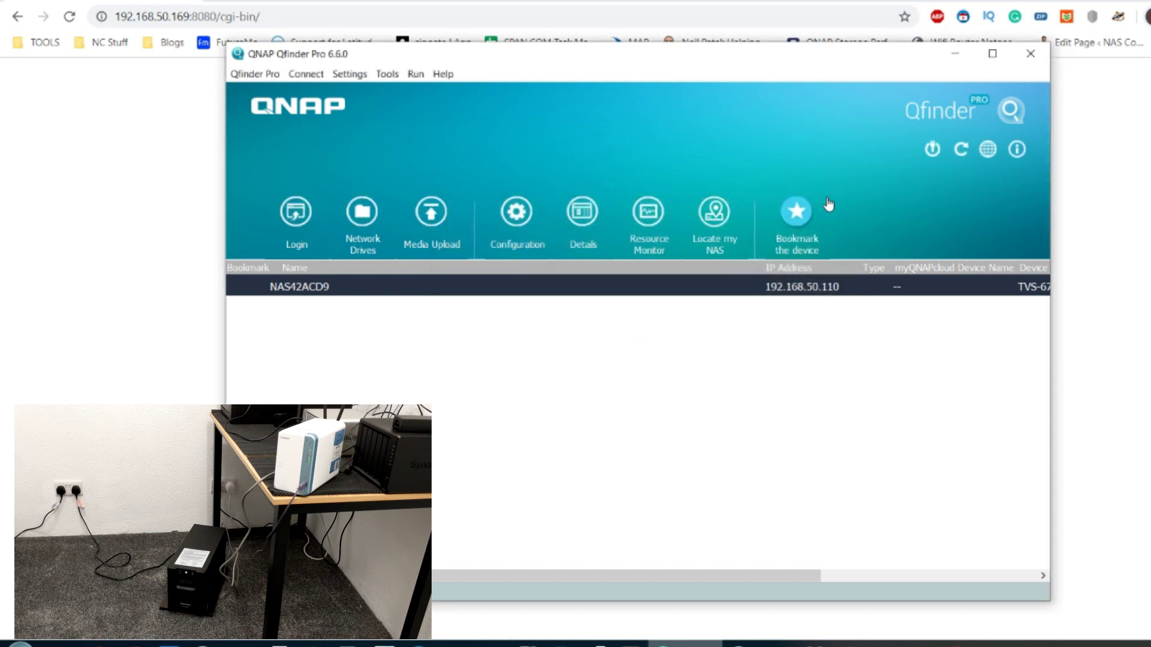
pyautogui.click(963, 152)
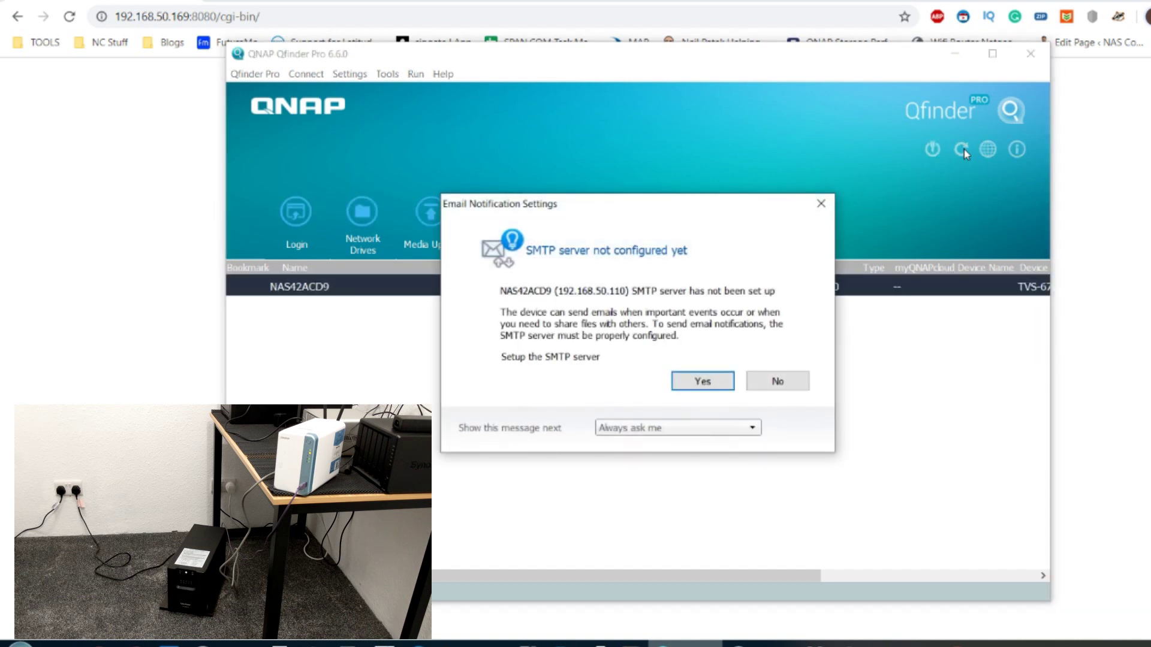
pyautogui.click(822, 204)
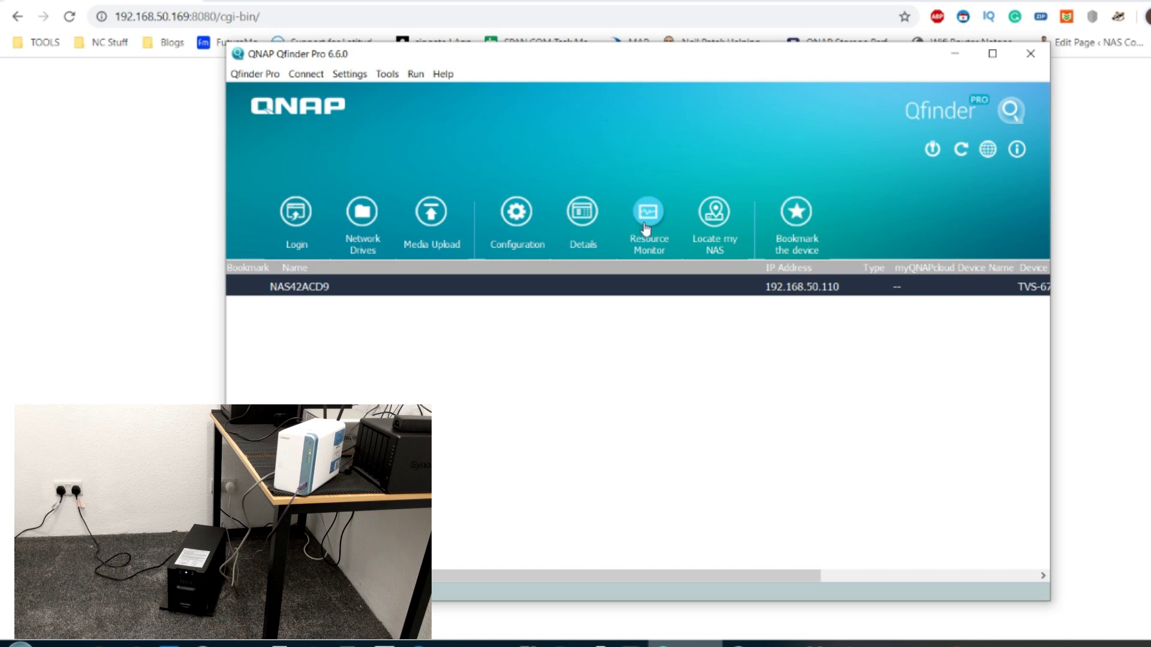
pyautogui.click(962, 150)
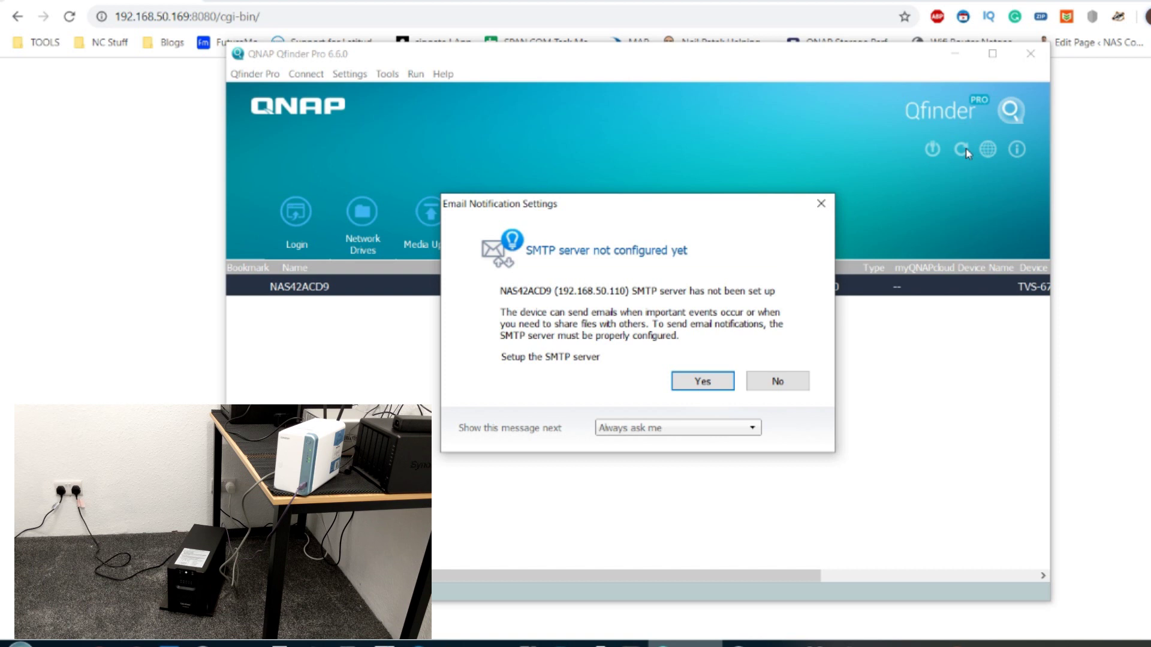
pyautogui.click(716, 385)
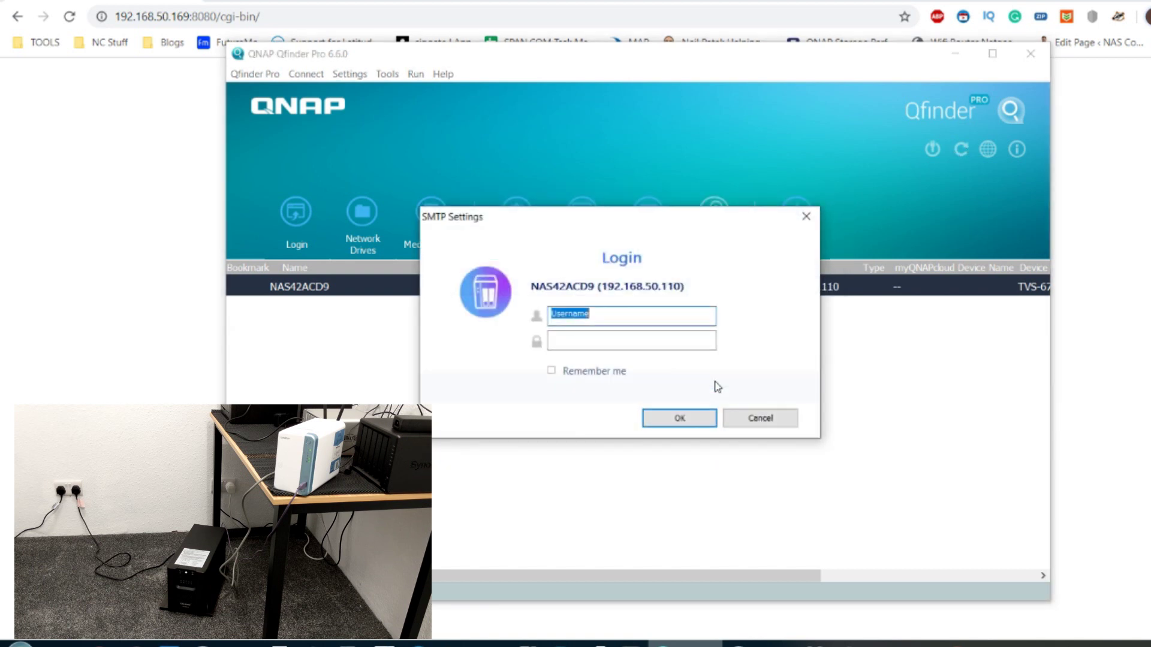
pyautogui.click(760, 418)
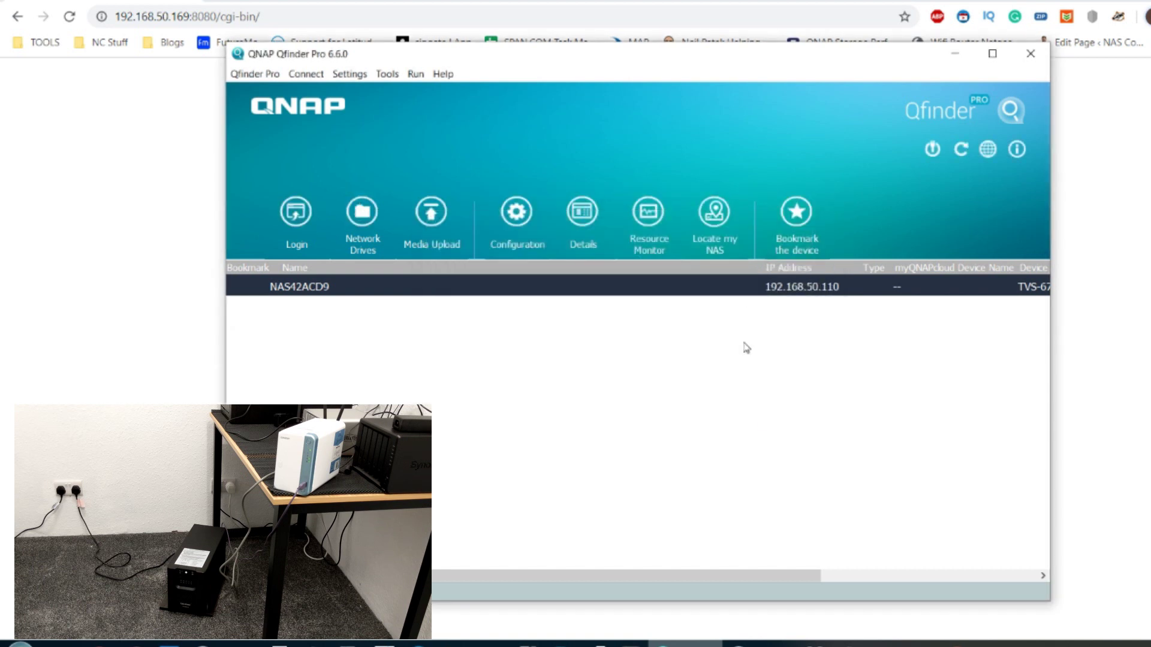
pyautogui.click(961, 149)
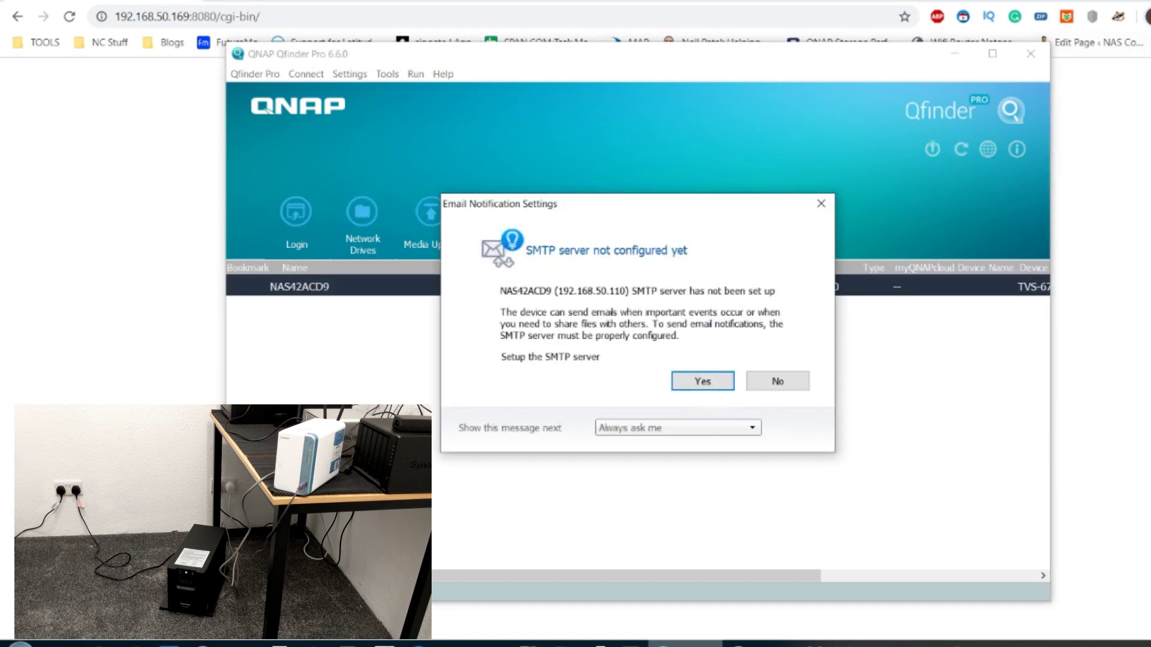
pyautogui.click(822, 212)
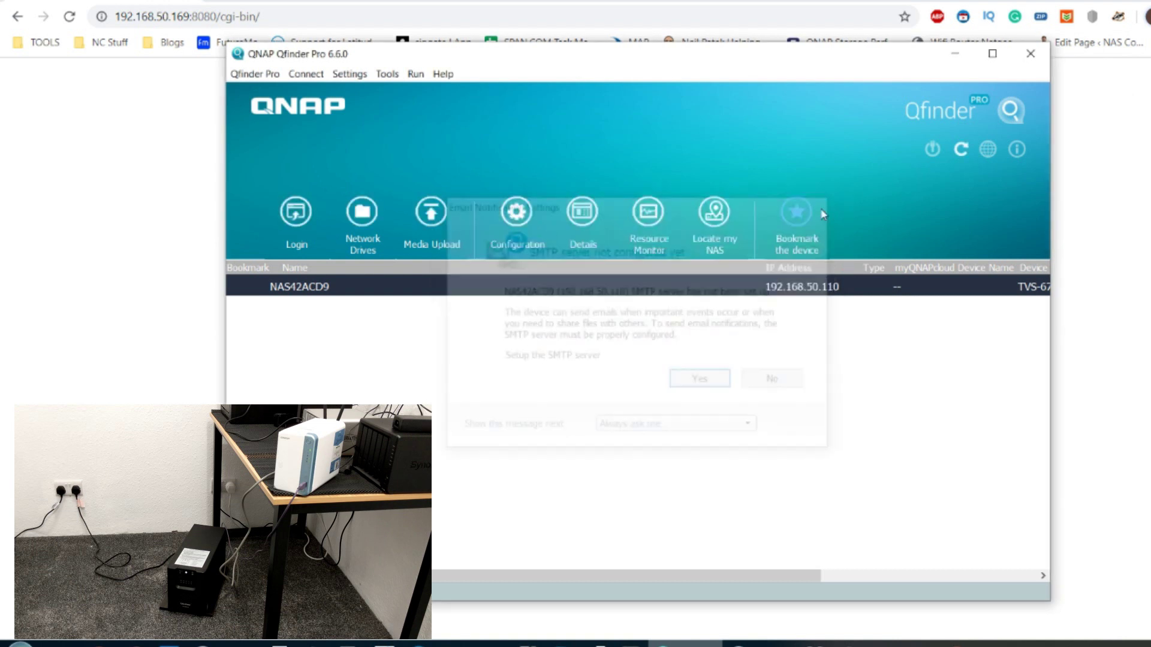
pyautogui.click(962, 153)
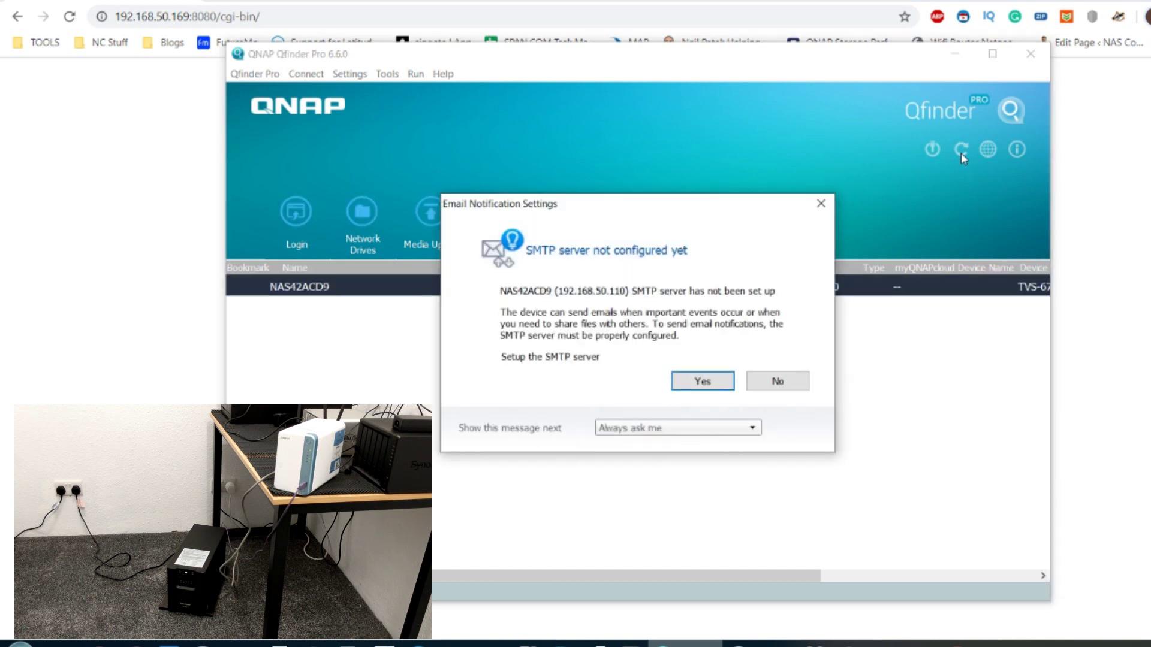
pyautogui.click(829, 202)
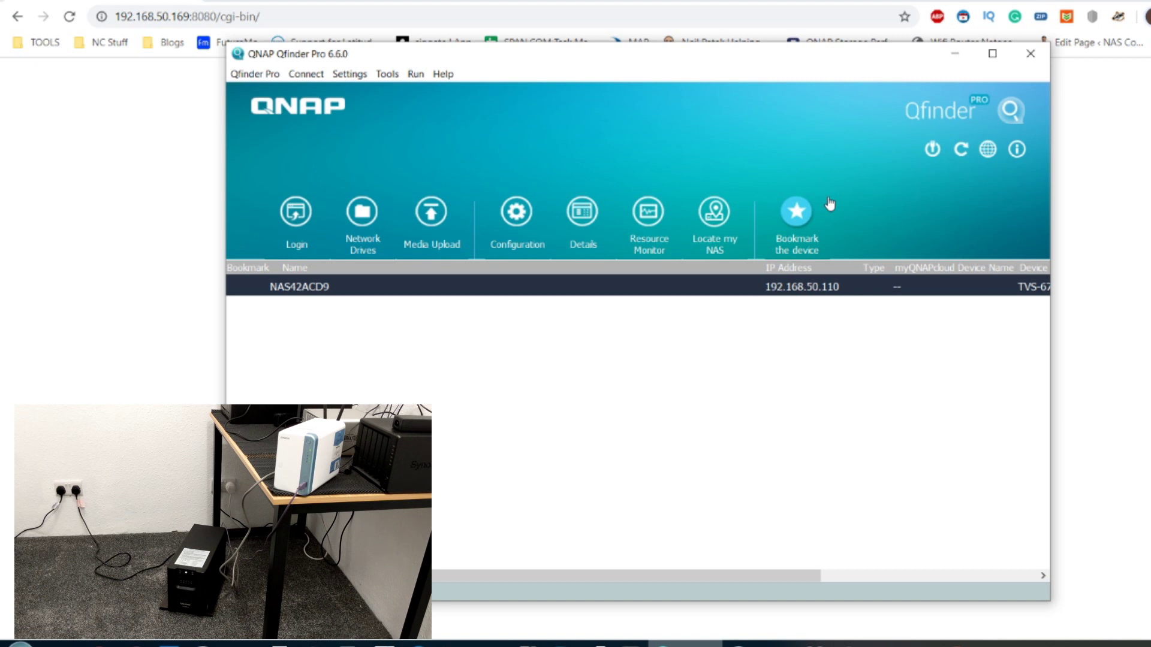
# Reload the NAS page in Chrome, then bring Qfinder Pro forward and move it aside.
pyautogui.click(479, 18)
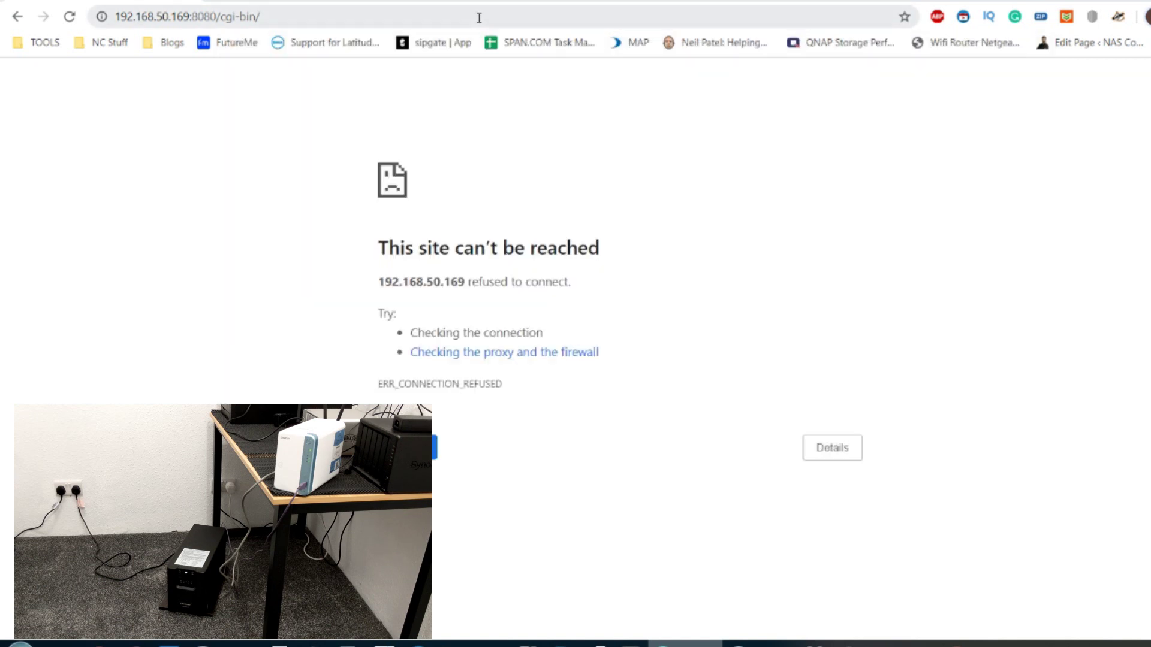
pyautogui.press('Return')
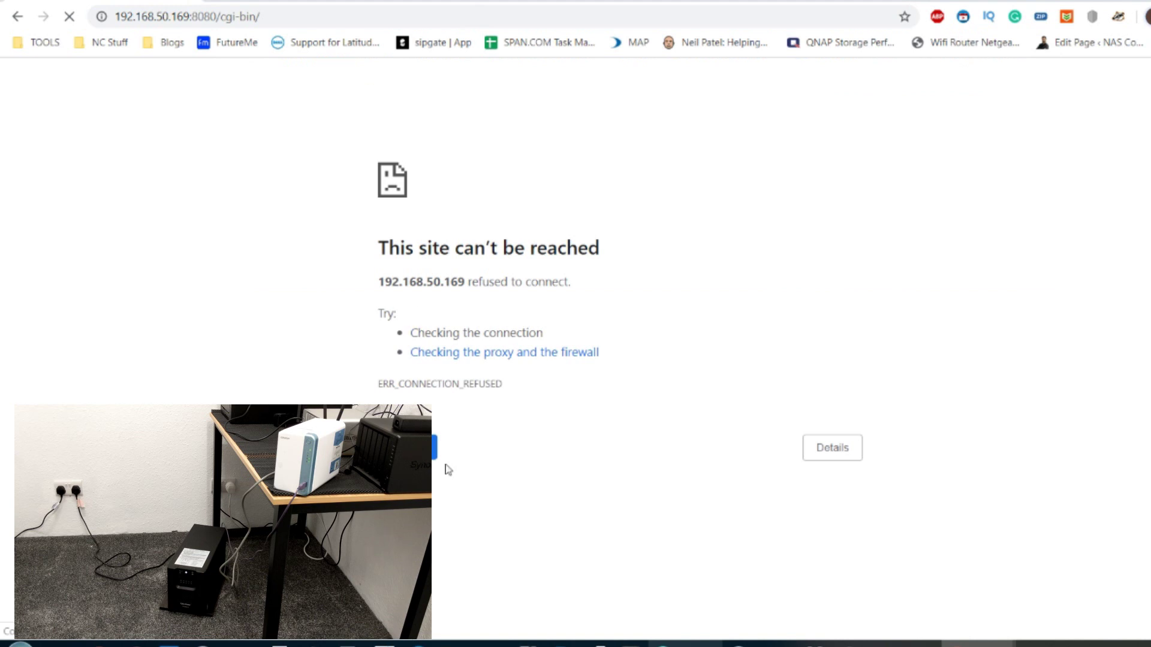
pyautogui.click(663, 644)
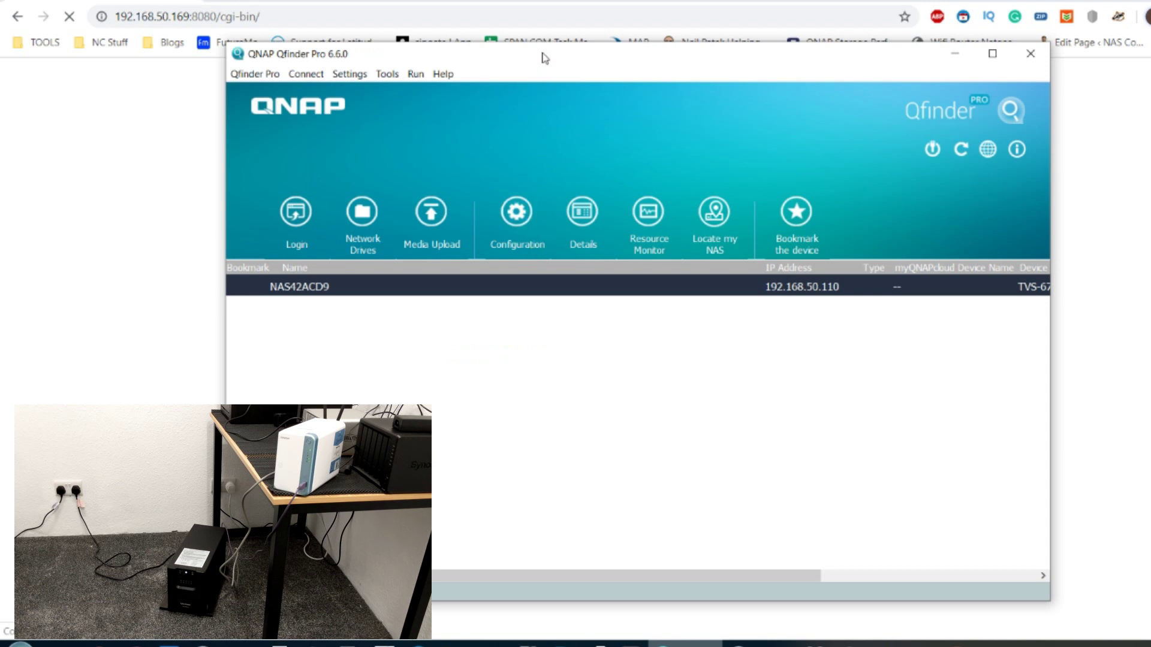
pyautogui.moveTo(542, 59); pyautogui.dragTo(680, 114)
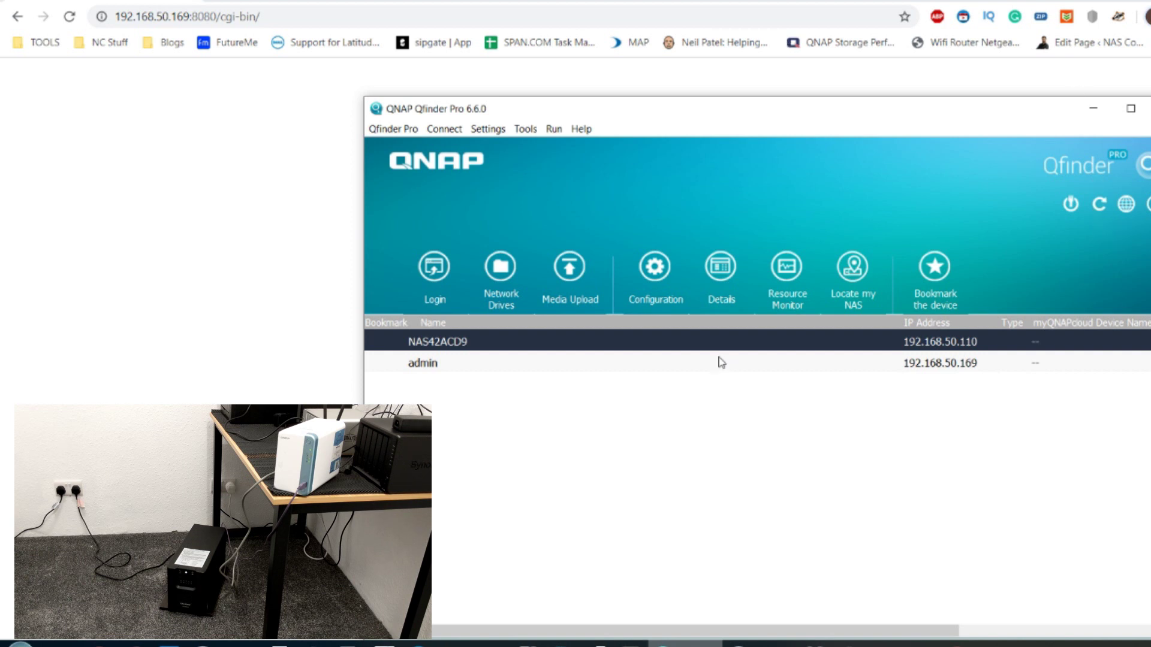
pyautogui.click(693, 370)
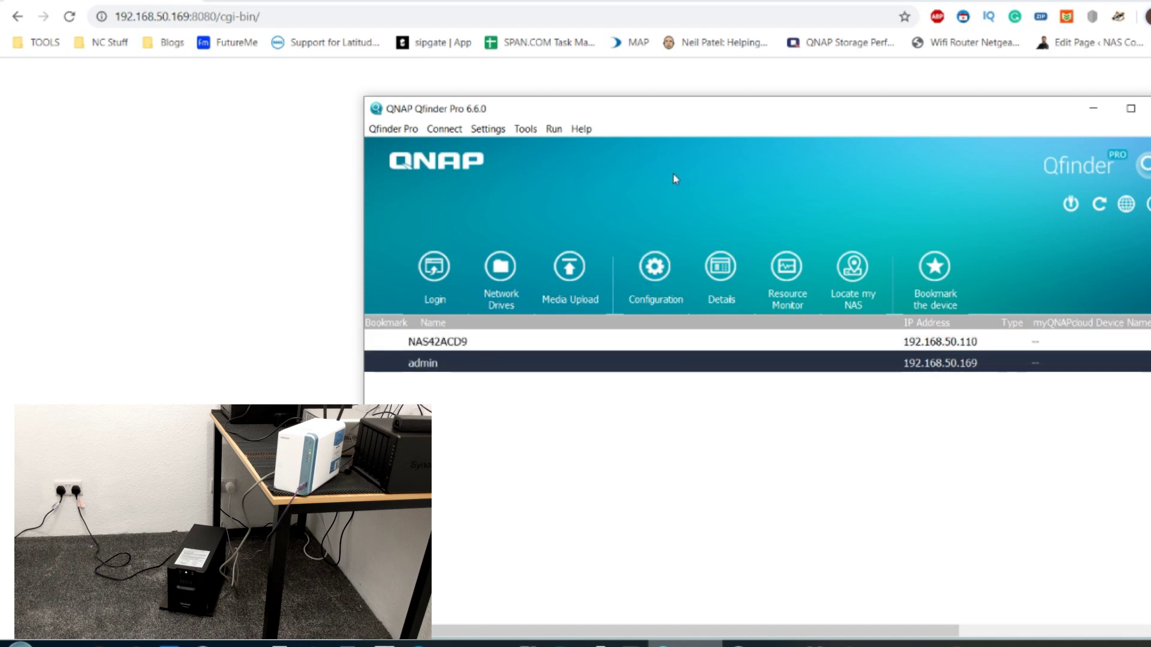
pyautogui.moveTo(707, 113); pyautogui.dragTo(586, 98)
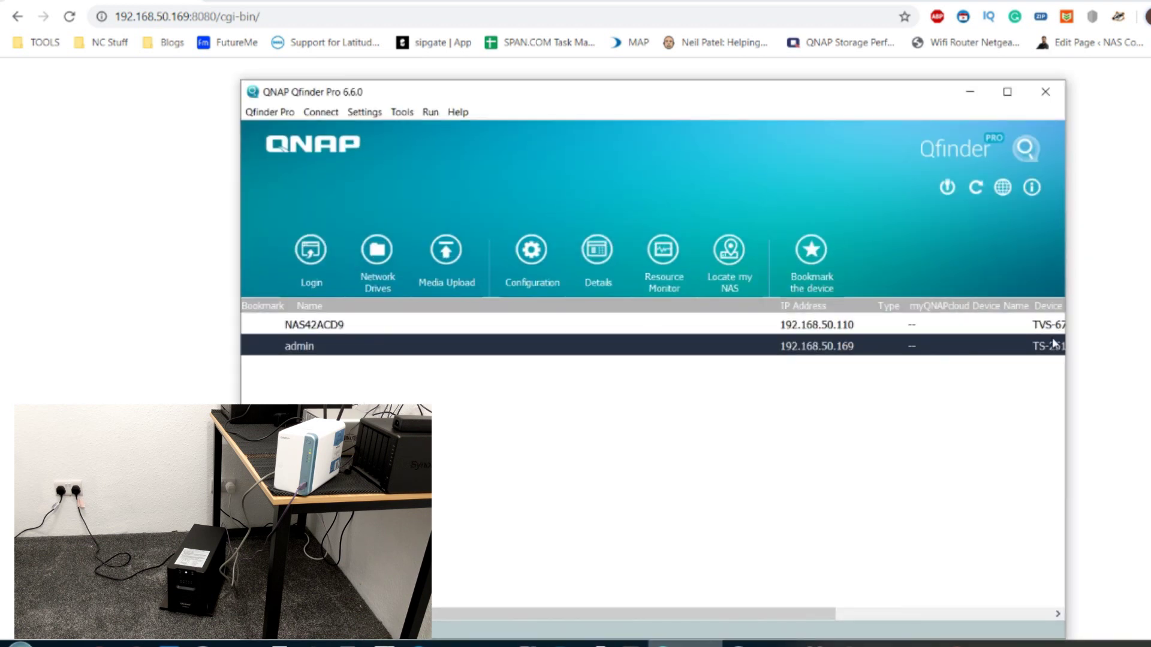
pyautogui.moveTo(1068, 326); pyautogui.dragTo(1069, 336)
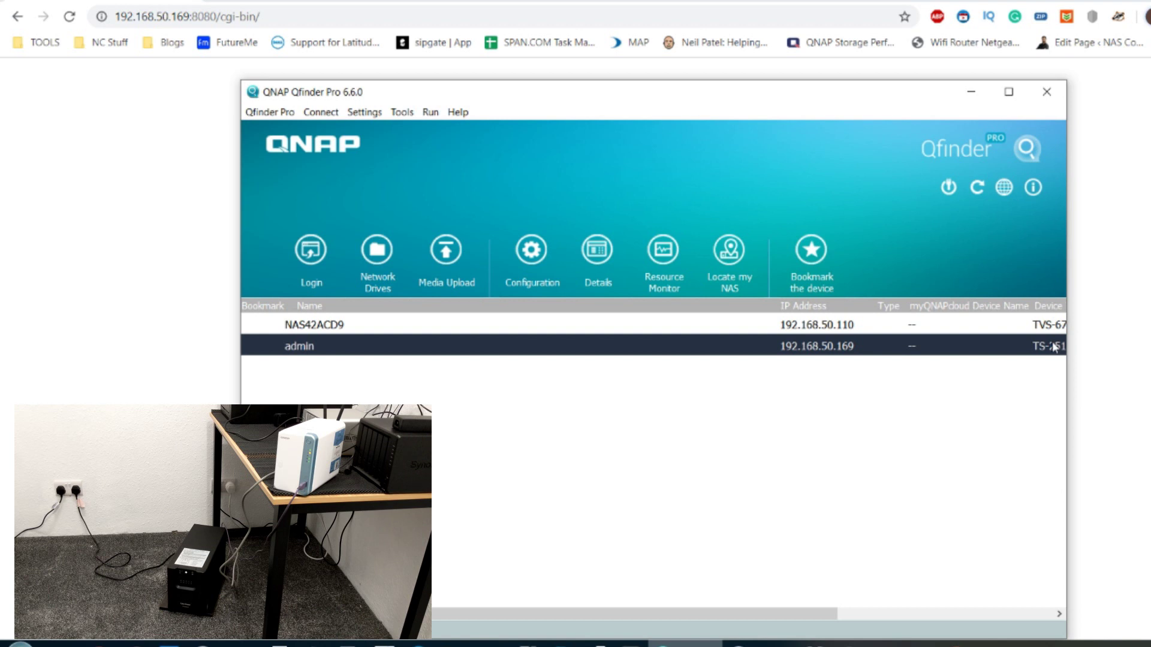
pyautogui.doubleClick(1035, 348)
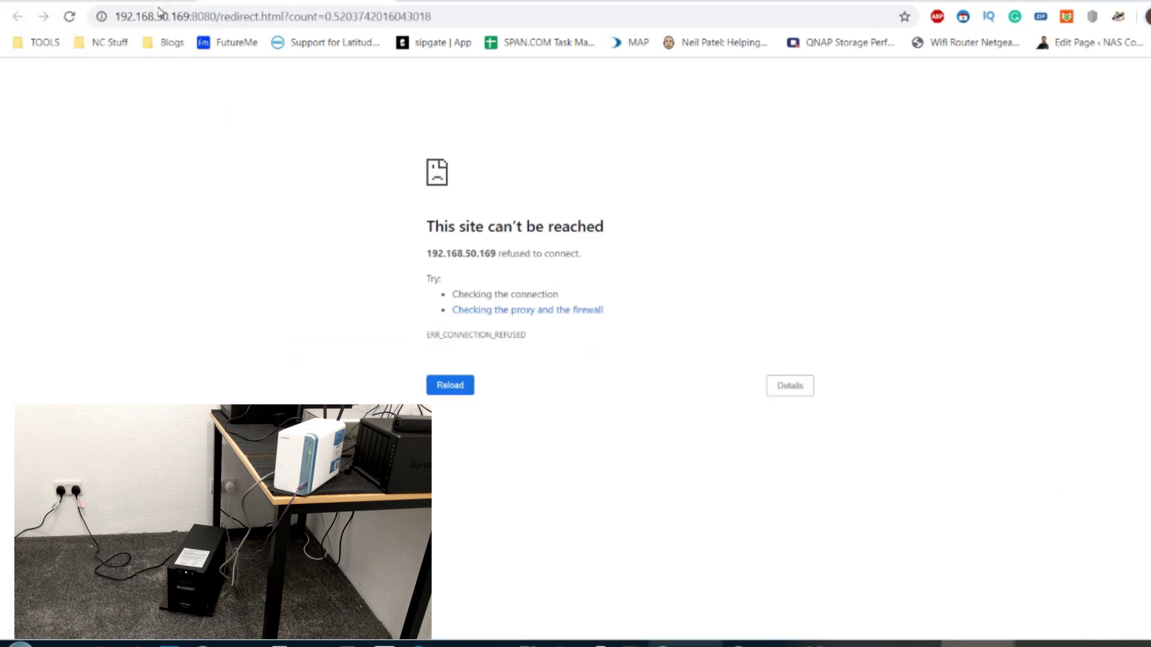
pyautogui.click(664, 644)
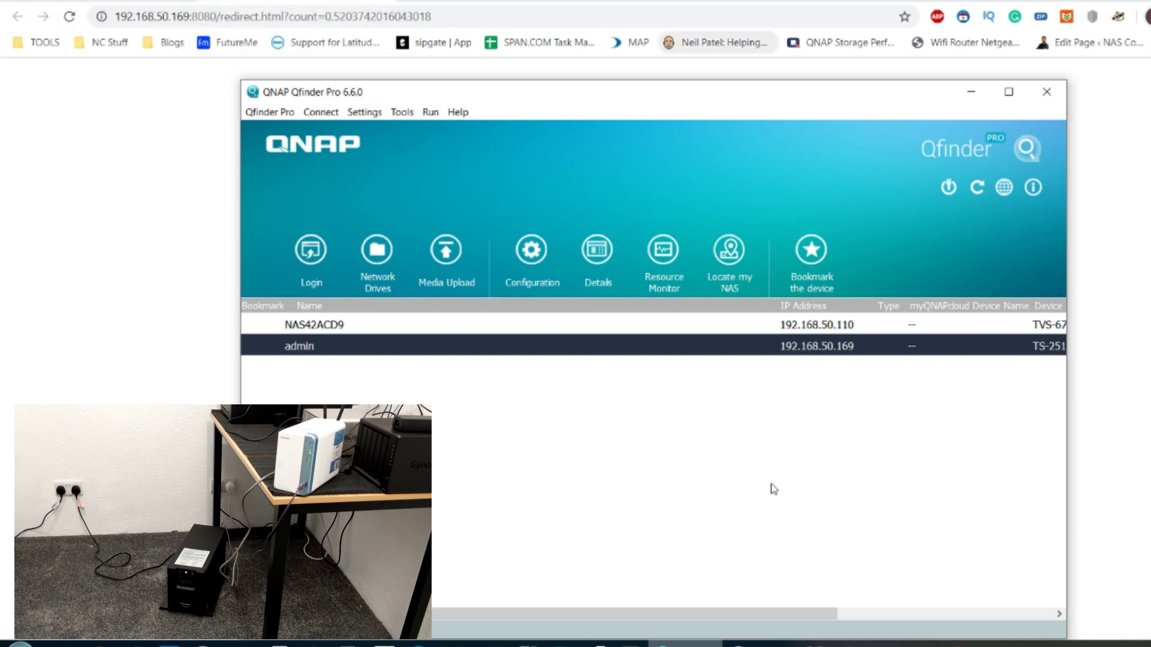
pyautogui.moveTo(765, 615); pyautogui.dragTo(447, 579)
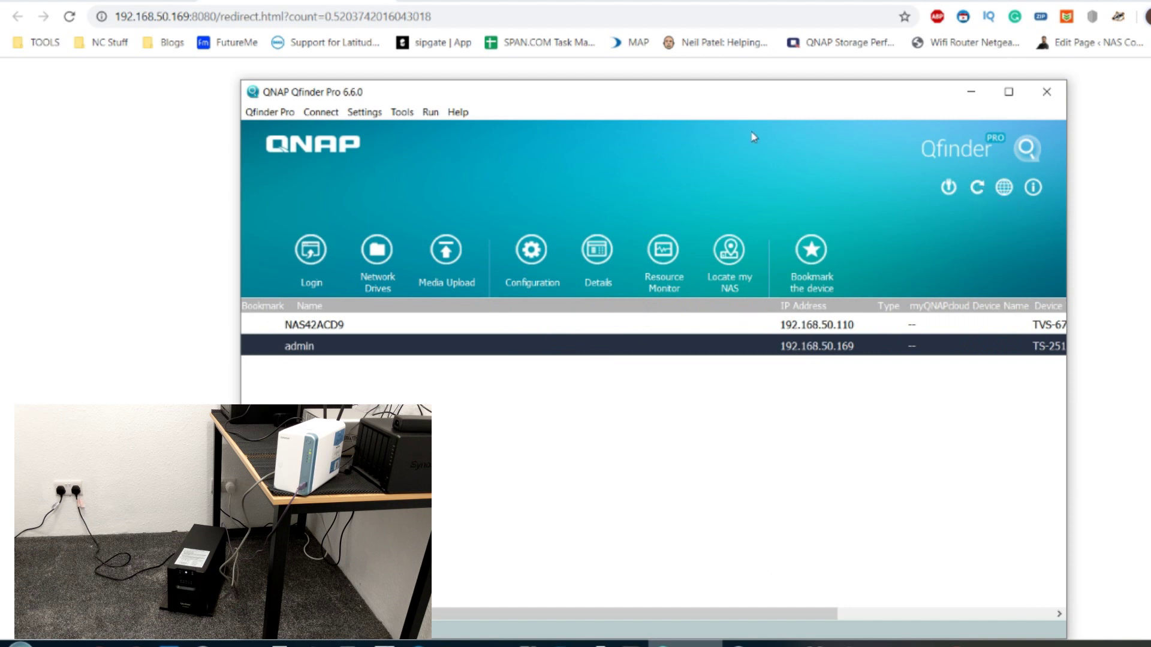
# Retry loading the NAS page in the browser, then rescan for devices in Qfinder Pro.
pyautogui.click(372, 16)
pyautogui.click(371, 16)
pyautogui.press('Return')
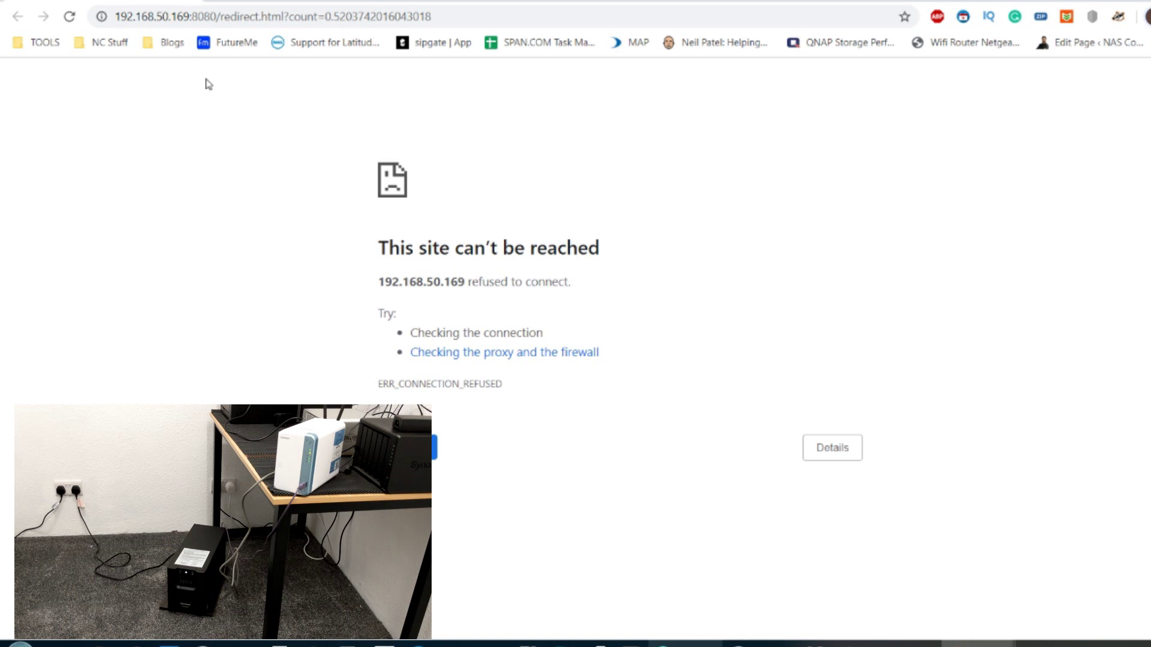
pyautogui.press('F5')
pyautogui.hotkey('alt', 'Tab')
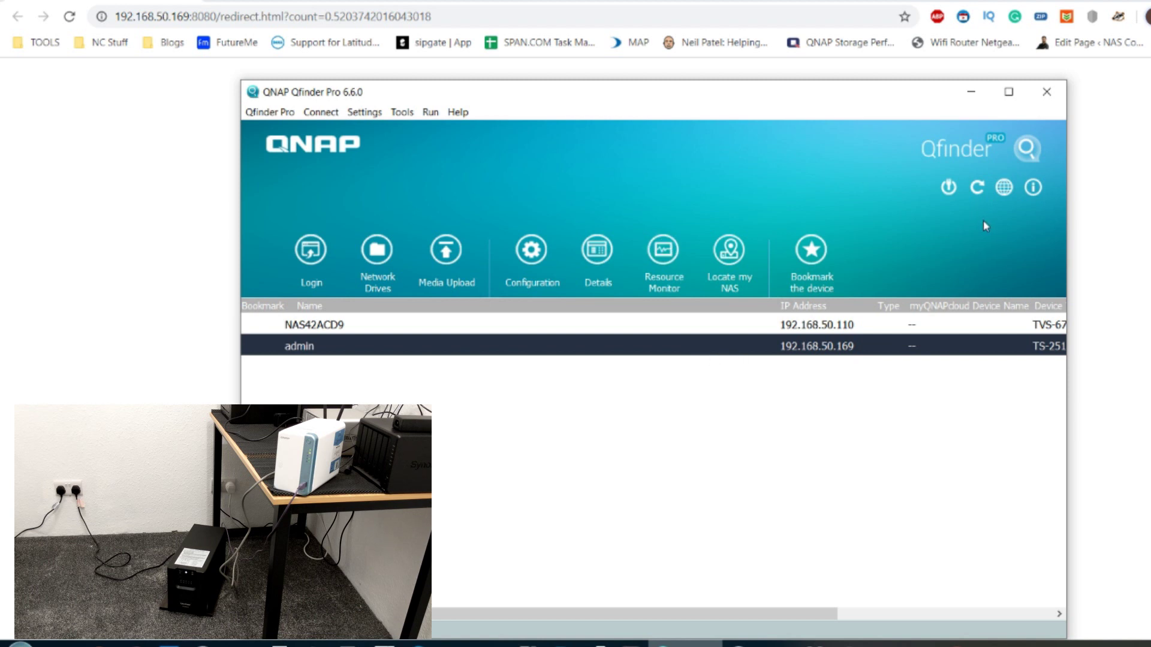
pyautogui.click(977, 188)
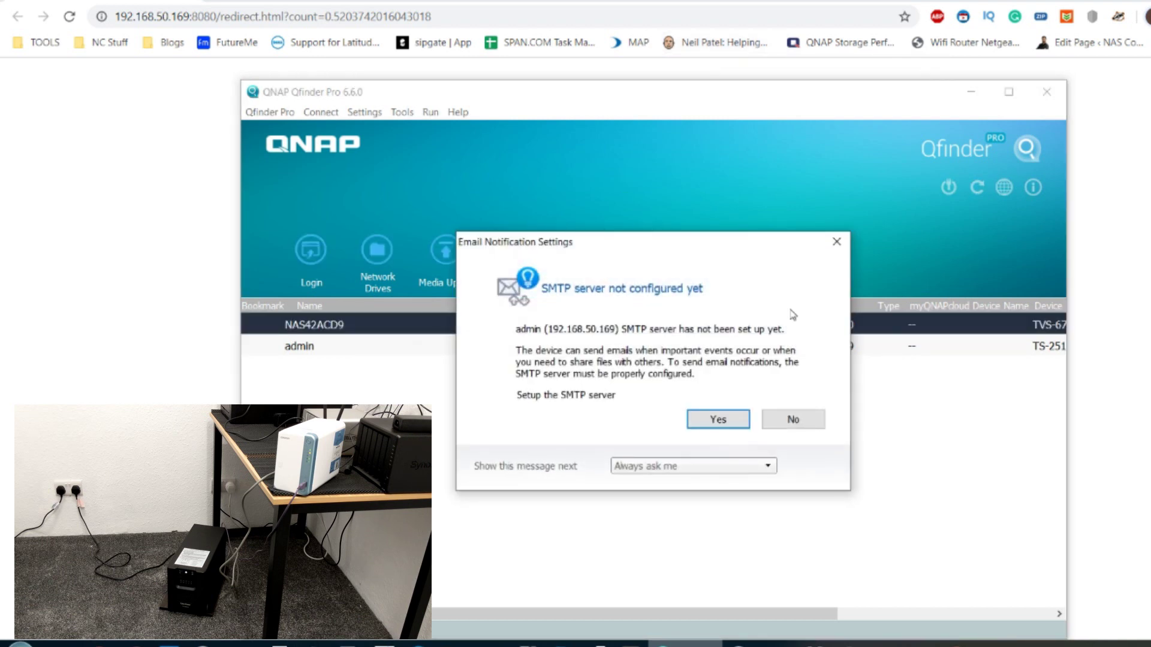
# Skip the SMTP server login and reload 192.168.50.169 in Chrome to reach the QTS login page.
pyautogui.click(739, 424)
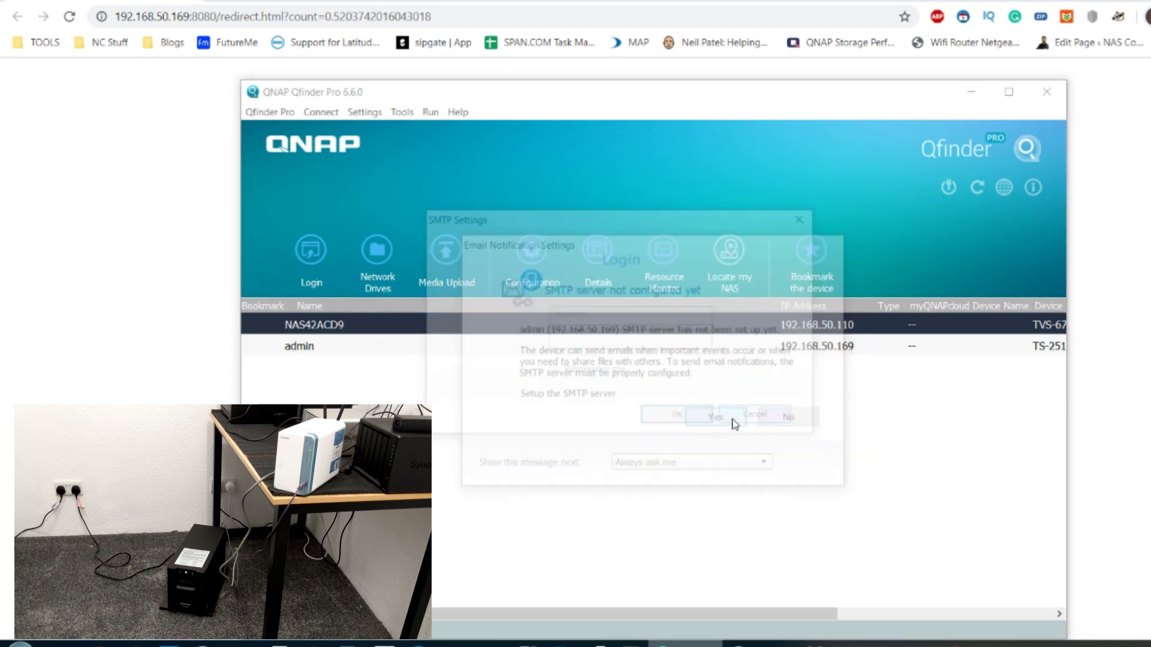
pyautogui.click(771, 422)
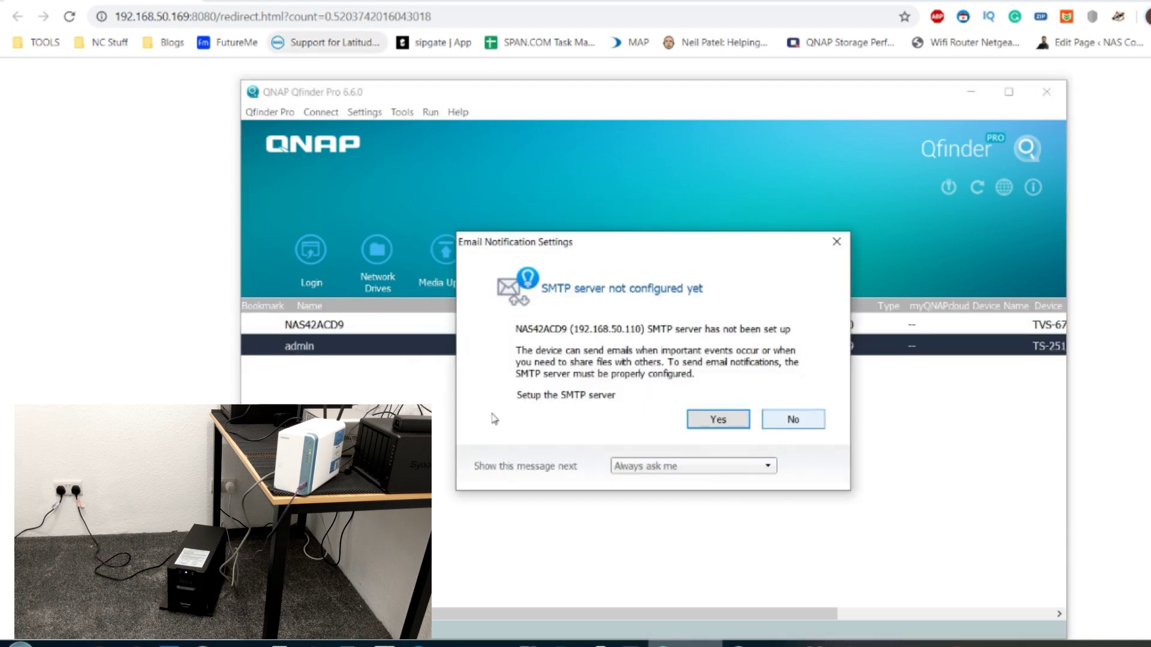
pyautogui.click(174, 300)
pyautogui.click(306, 18)
pyautogui.press('Return')
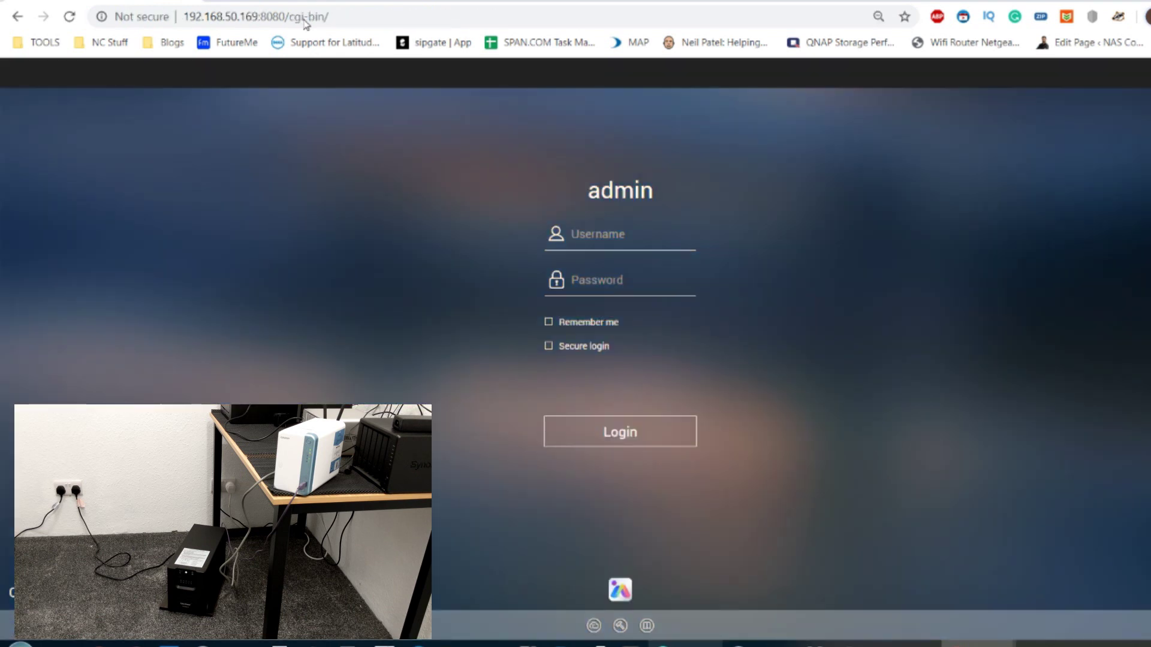
# Sign in to QTS as admin with the account password.
pyautogui.write('admin')
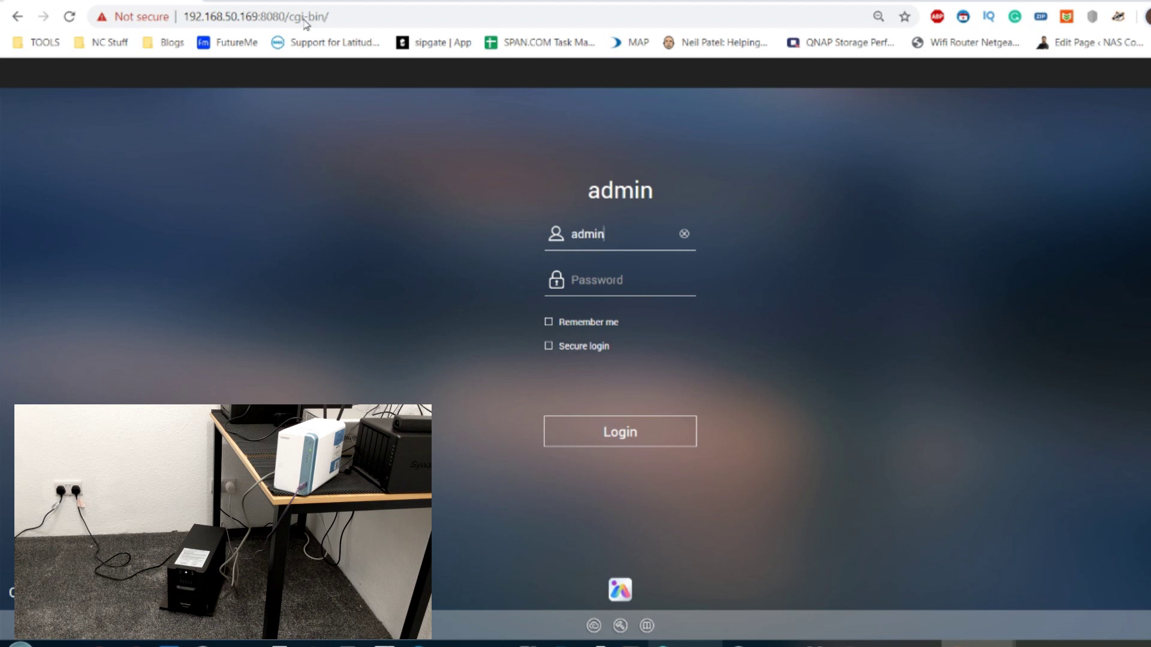
pyautogui.press('Tab')
pyautogui.write('*****')
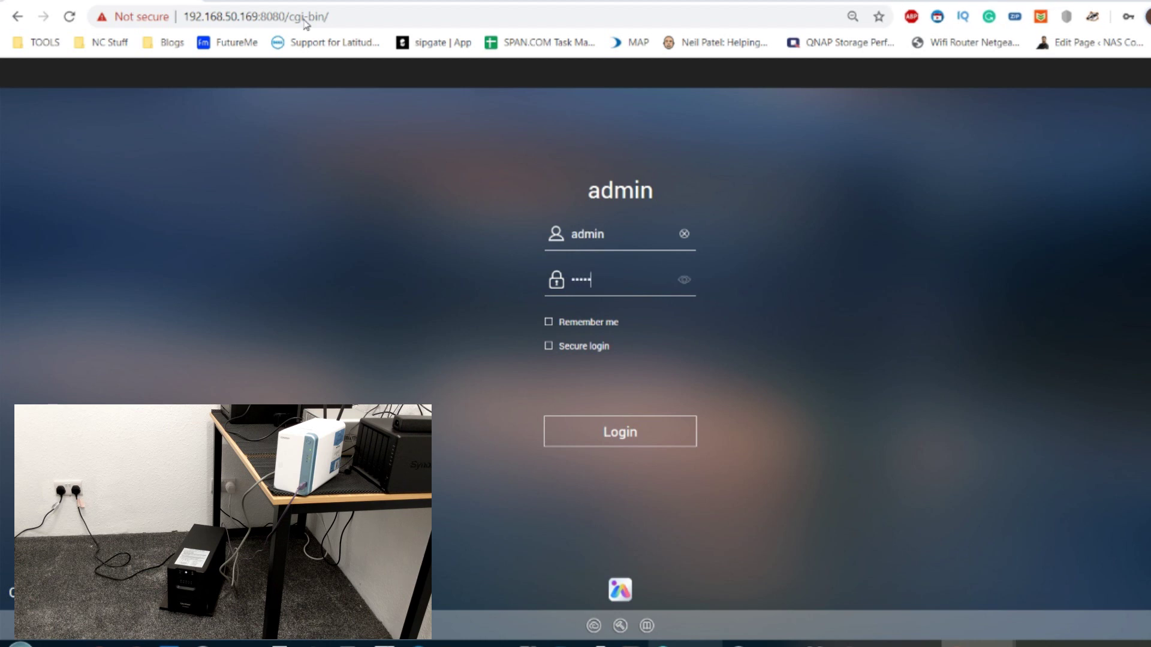
pyautogui.press('Return')
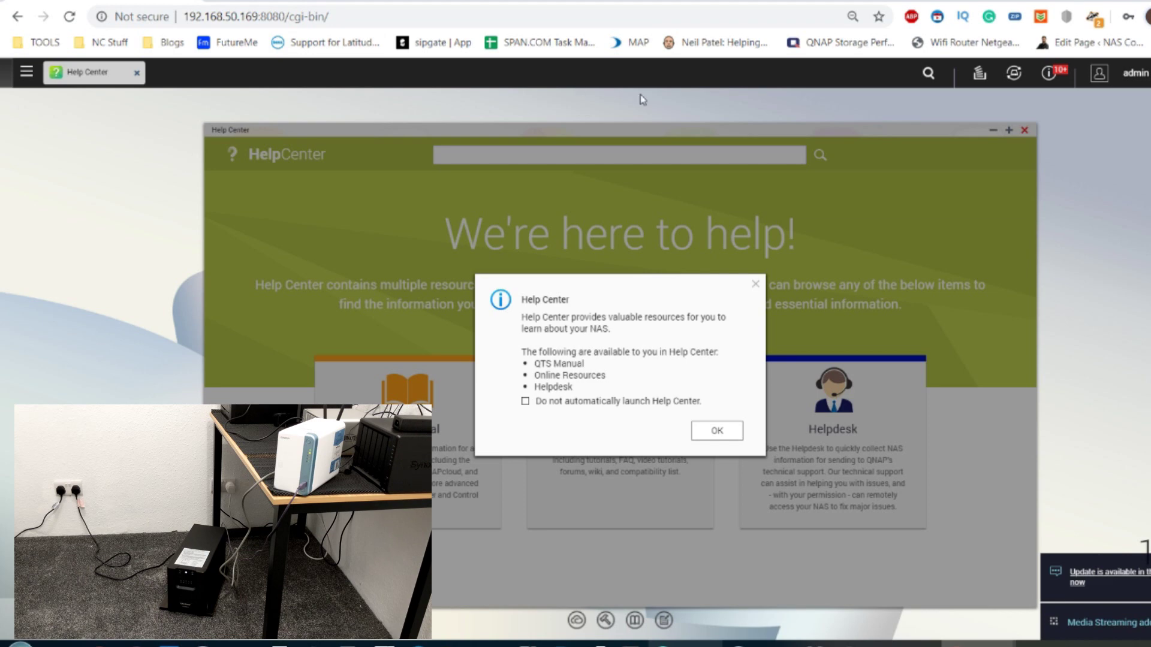
# Close the Help Center tip, Help Center window and License Store pop-up, then view event notifications.
pyautogui.click(756, 285)
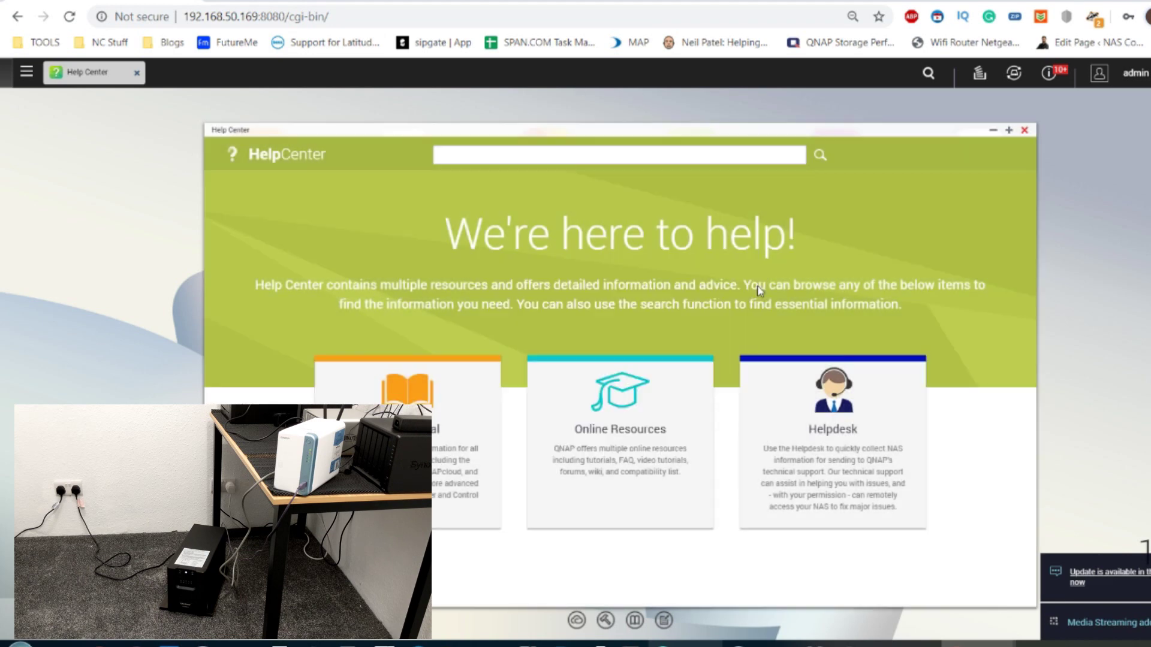
pyautogui.click(1026, 130)
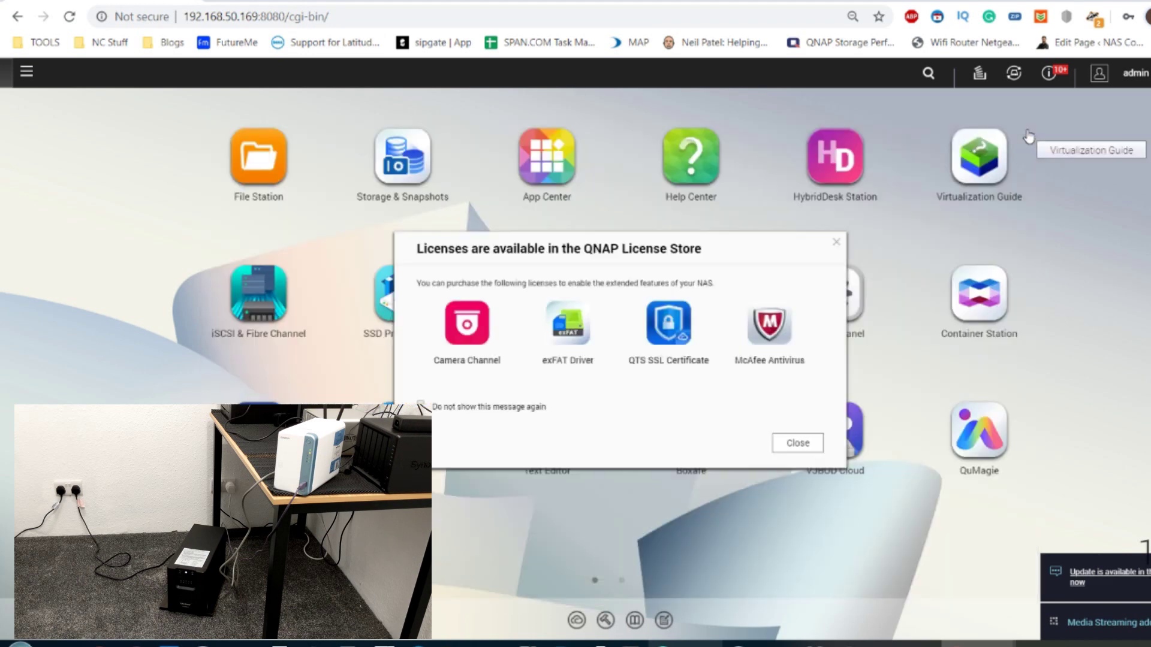
pyautogui.click(836, 243)
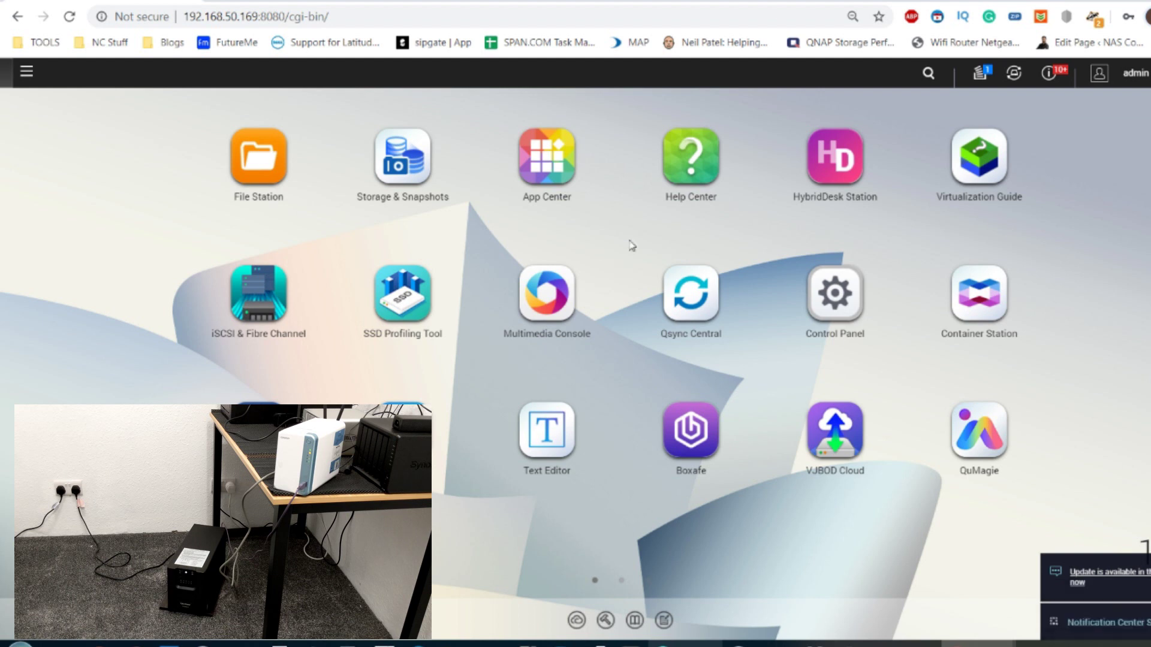
pyautogui.click(1055, 77)
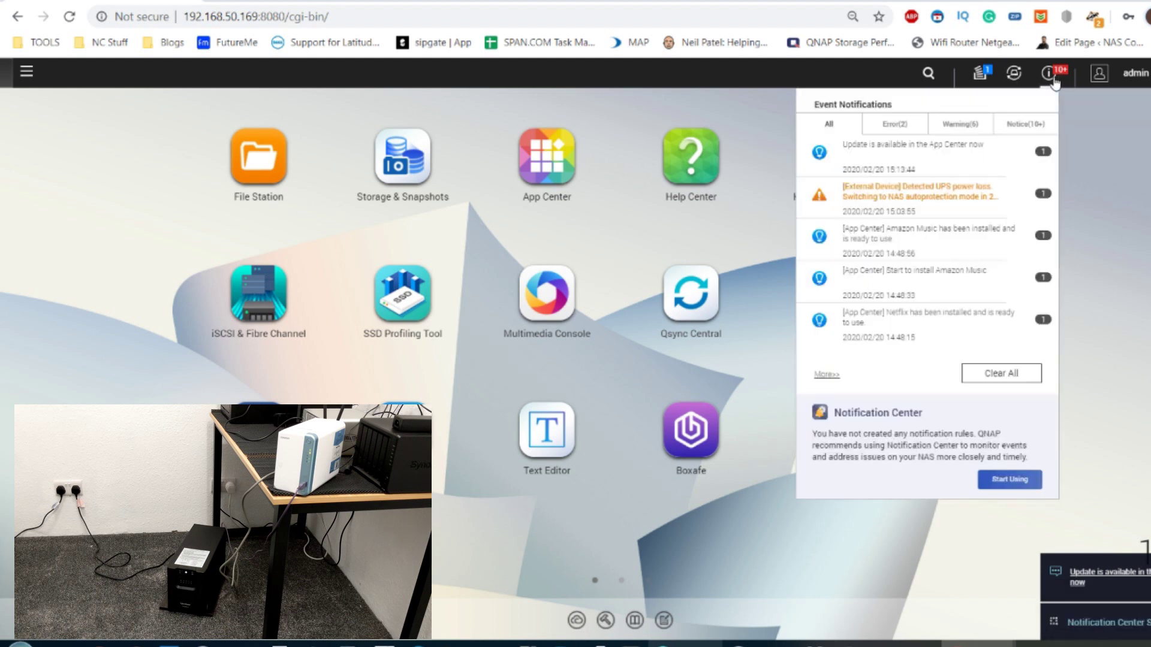
pyautogui.click(890, 195)
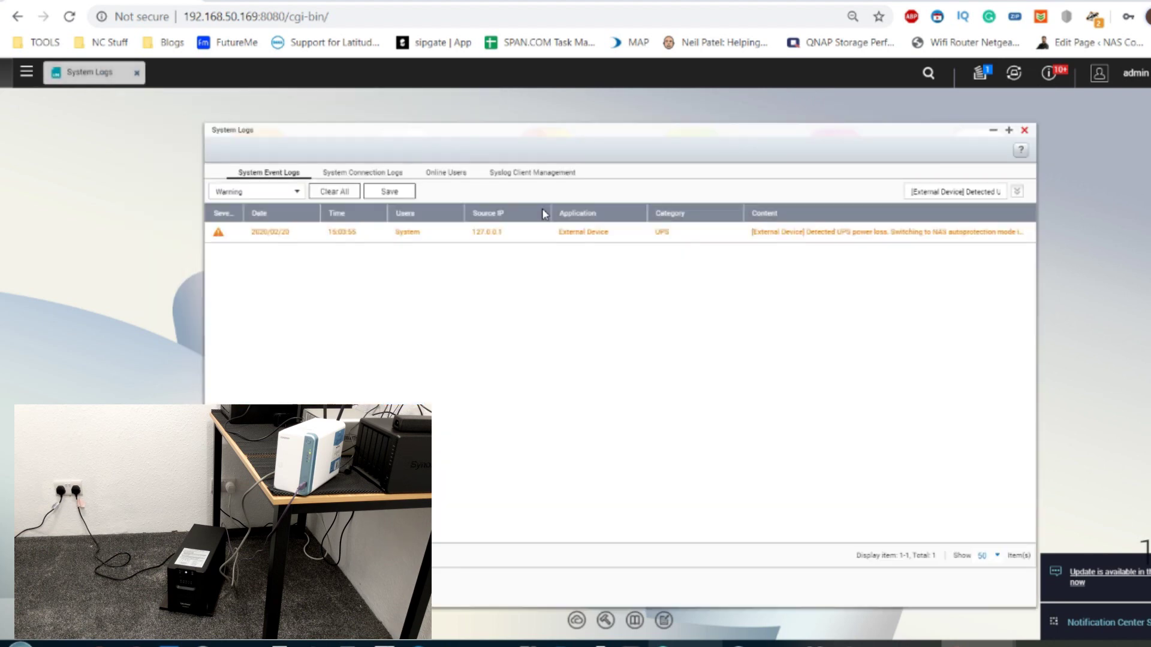
pyautogui.click(1024, 129)
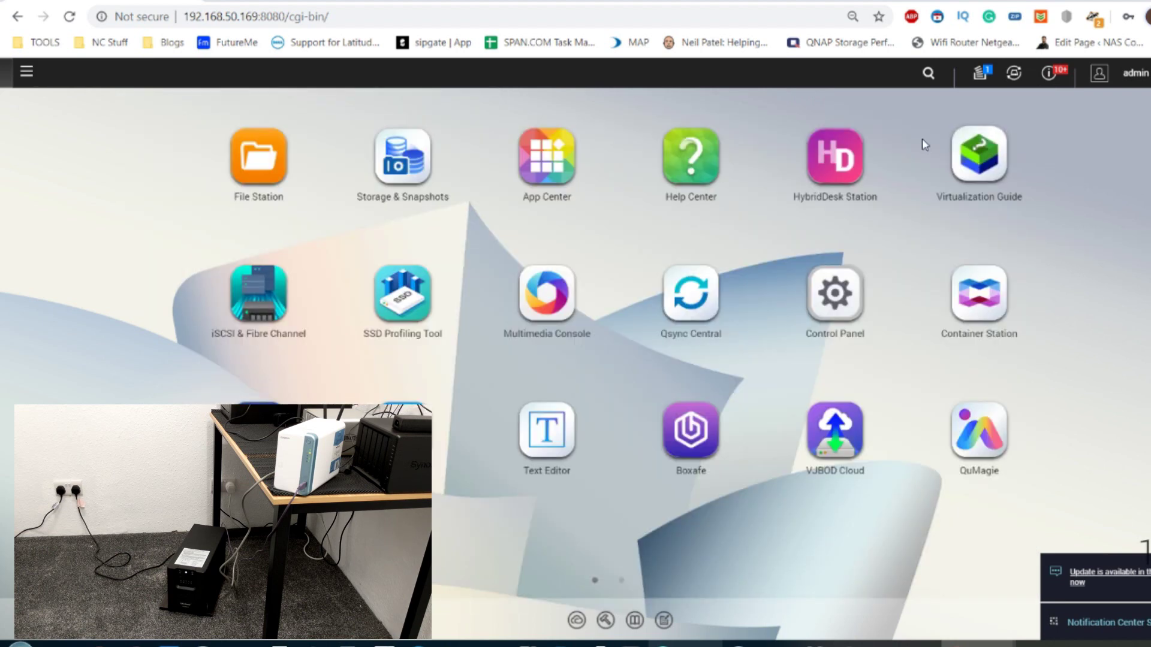